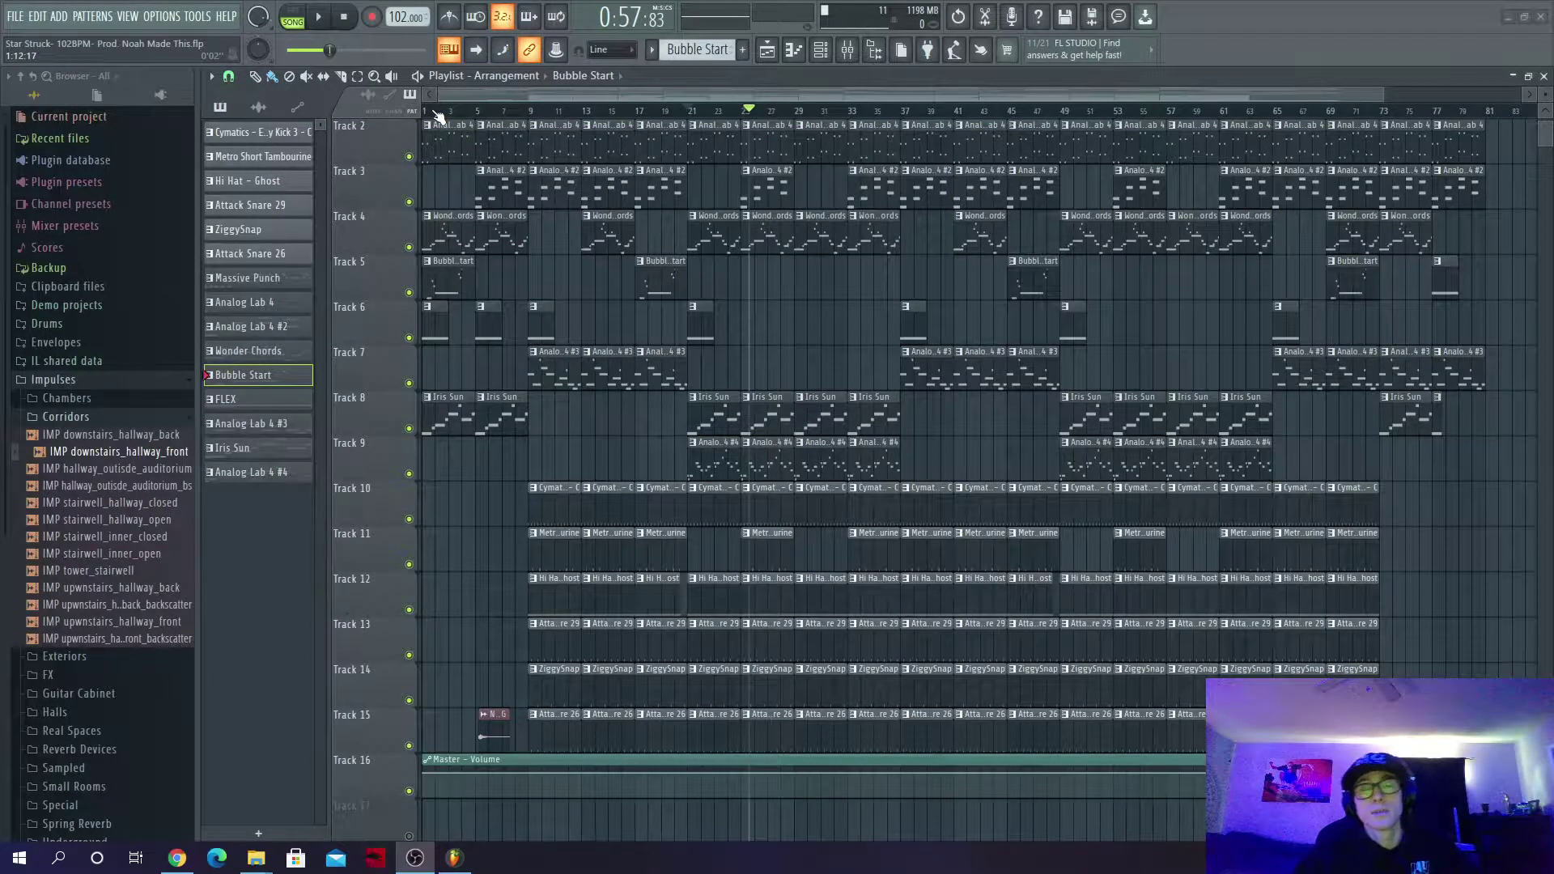
Step: Stop playback, solo the kick on Track 10, and unmute the snares on Tracks 13 and 15
click(346, 19)
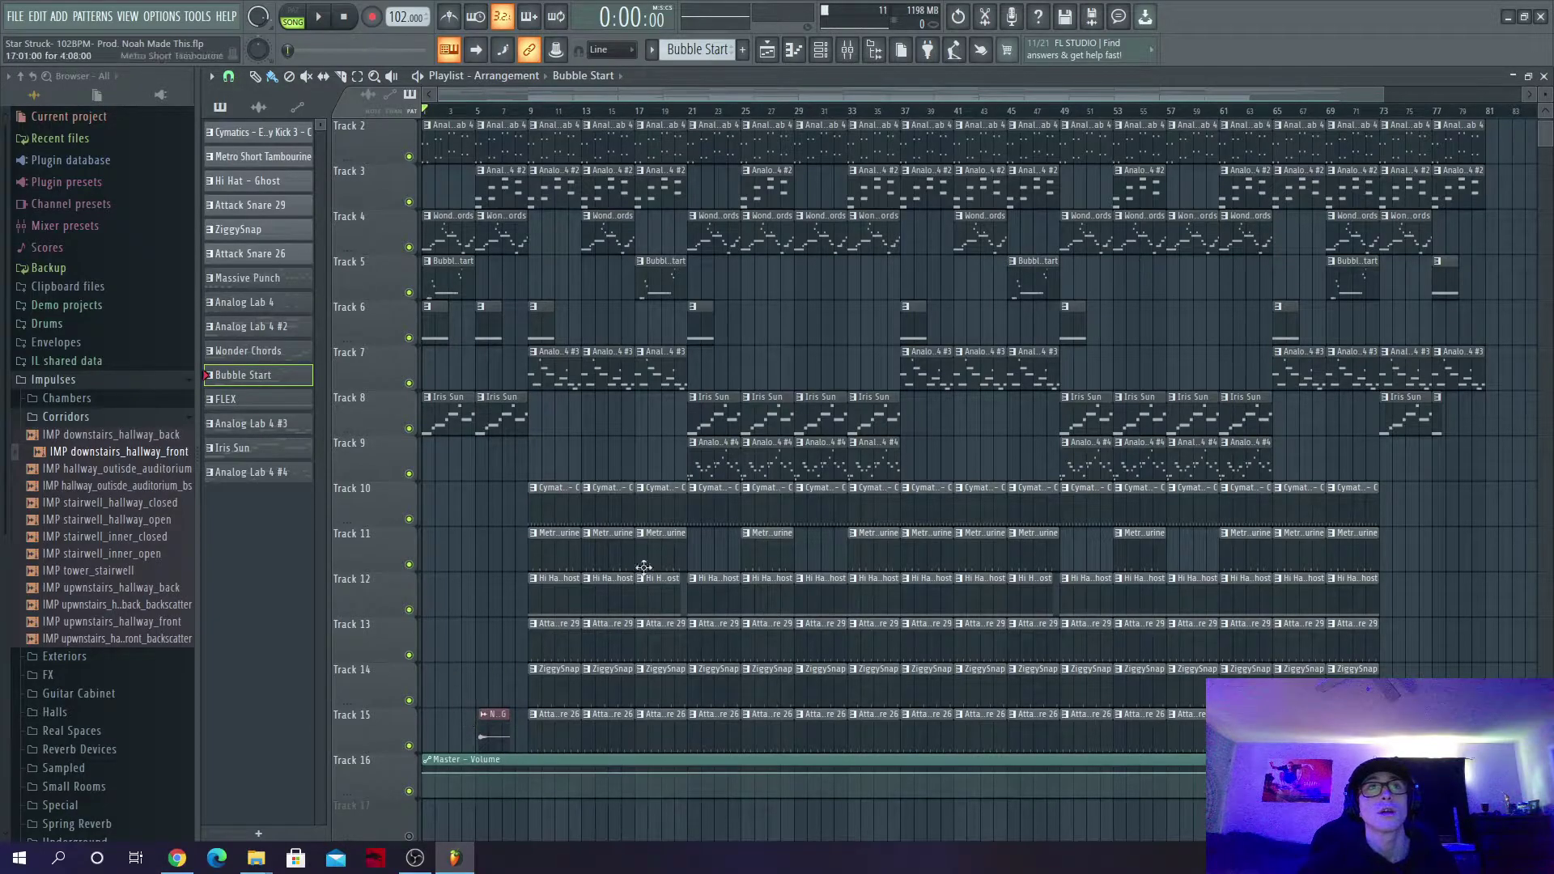
drag(1384, 89, 947, 92)
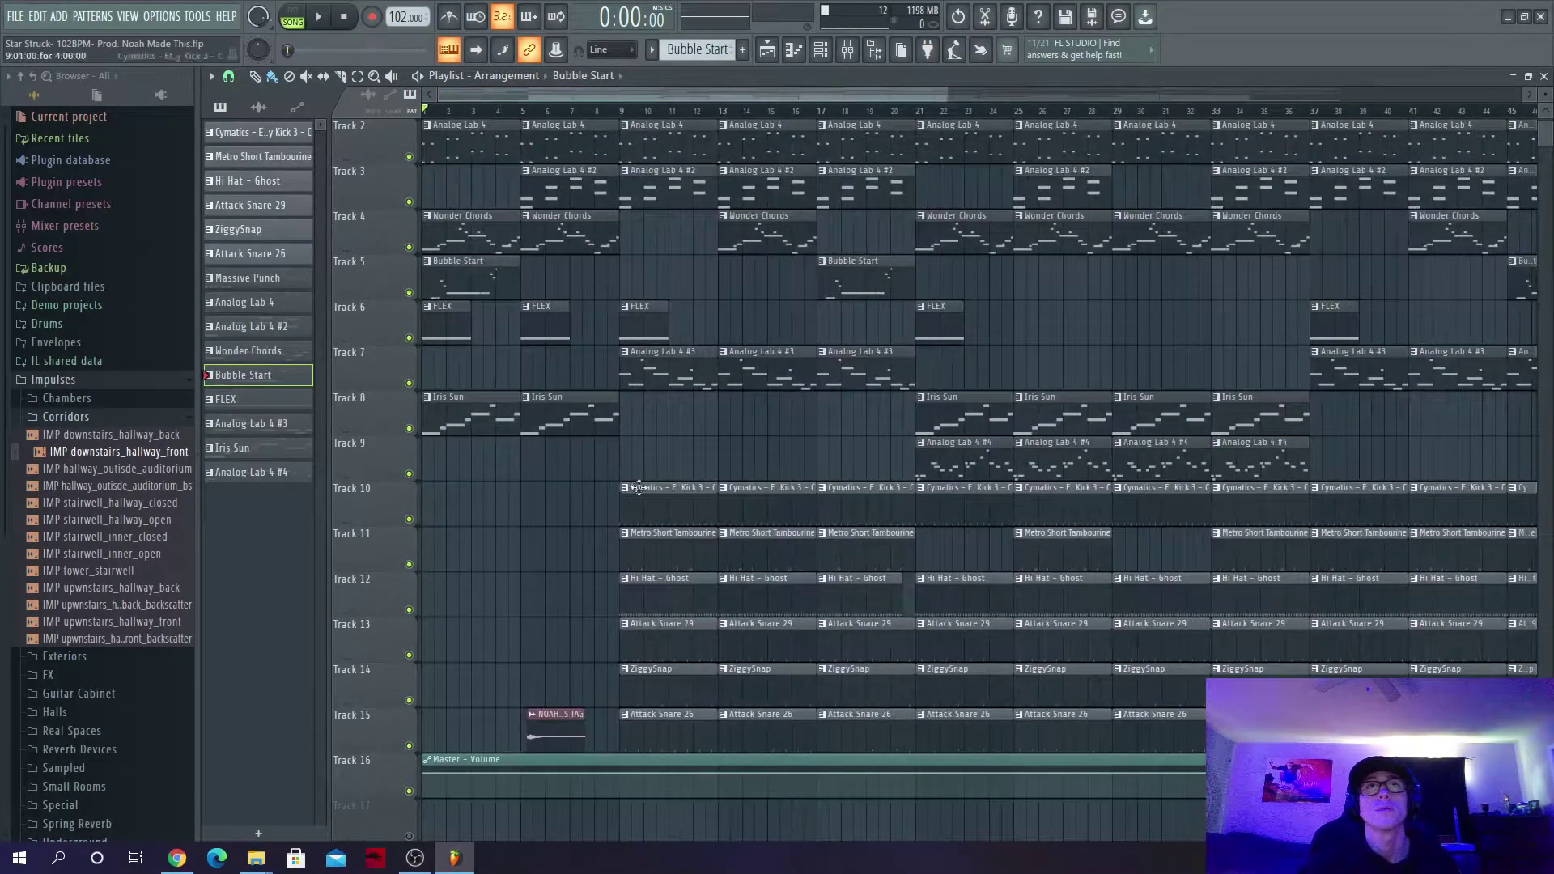
right_click(411, 521)
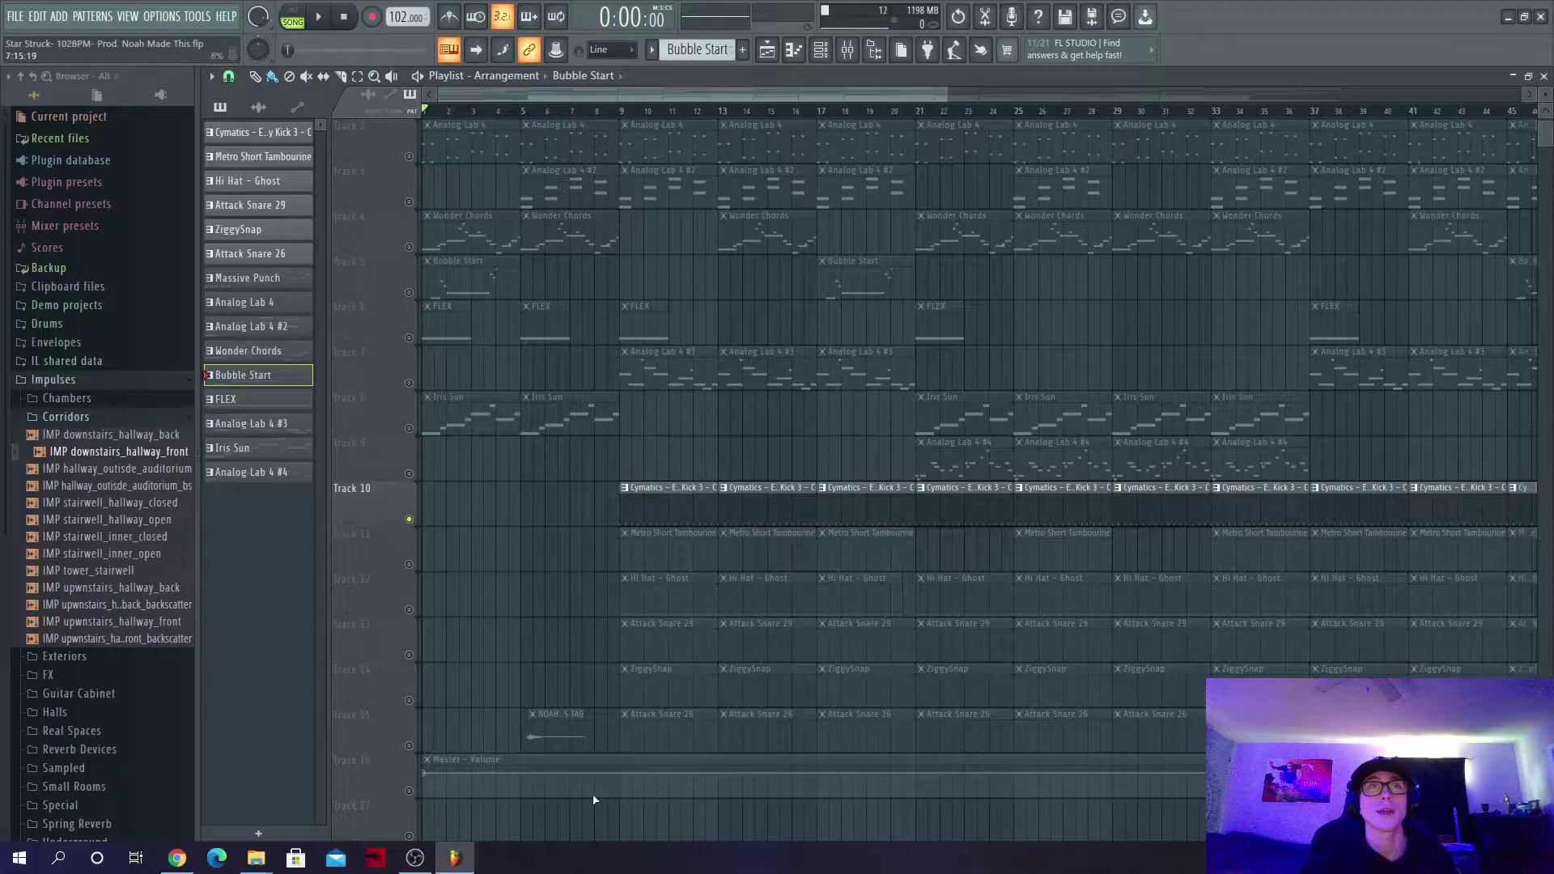
click(408, 655)
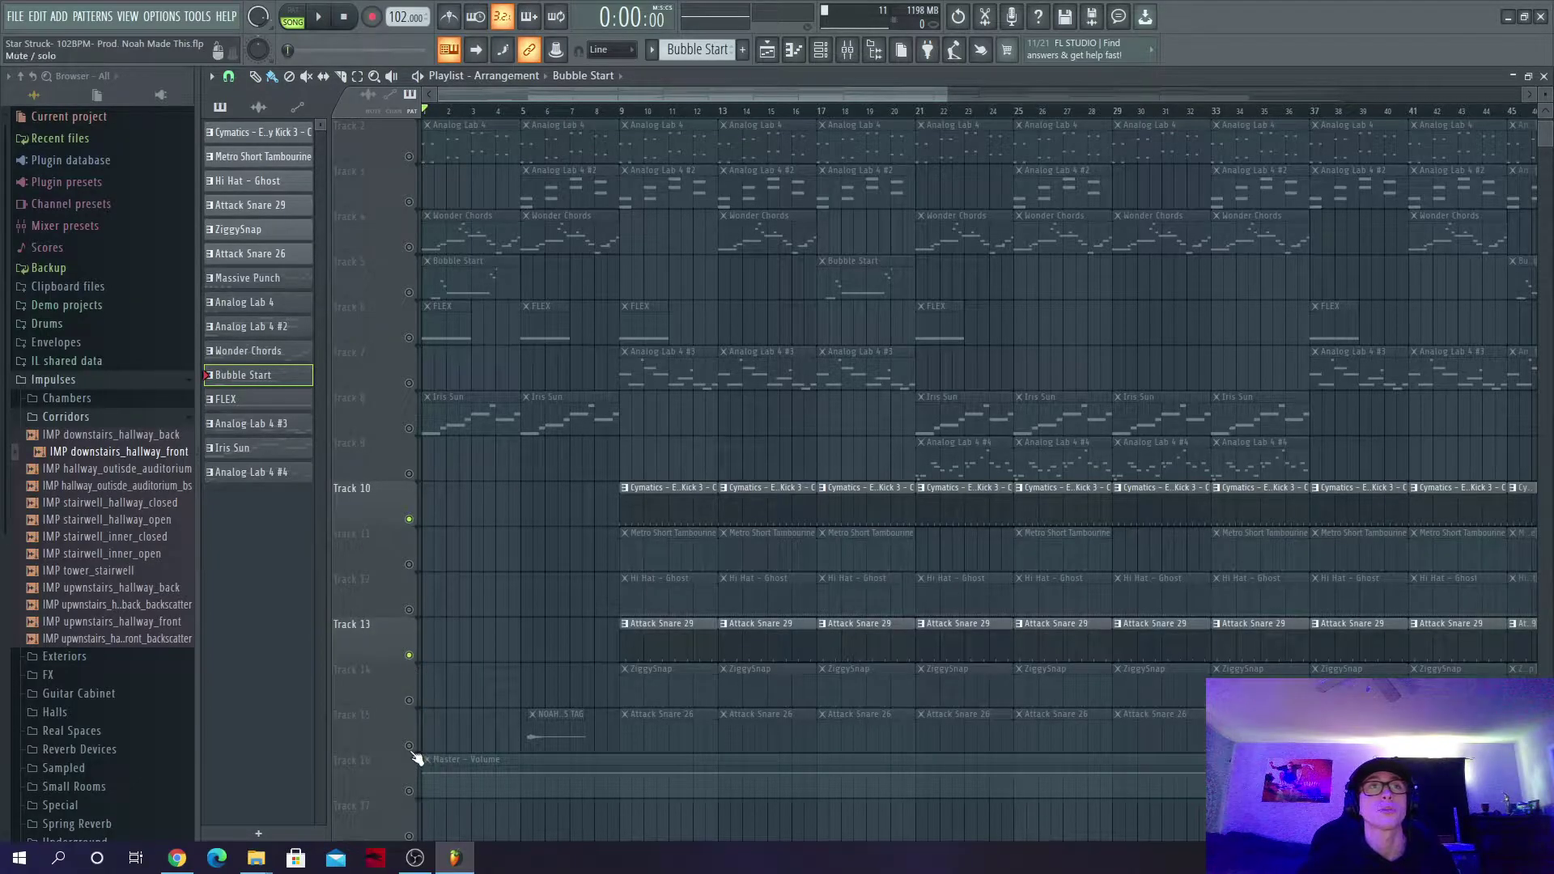
click(409, 746)
Step: Select the Cymatics Eternity Kick 3 pattern and examine its steps in the channel rack
click(648, 492)
click(820, 50)
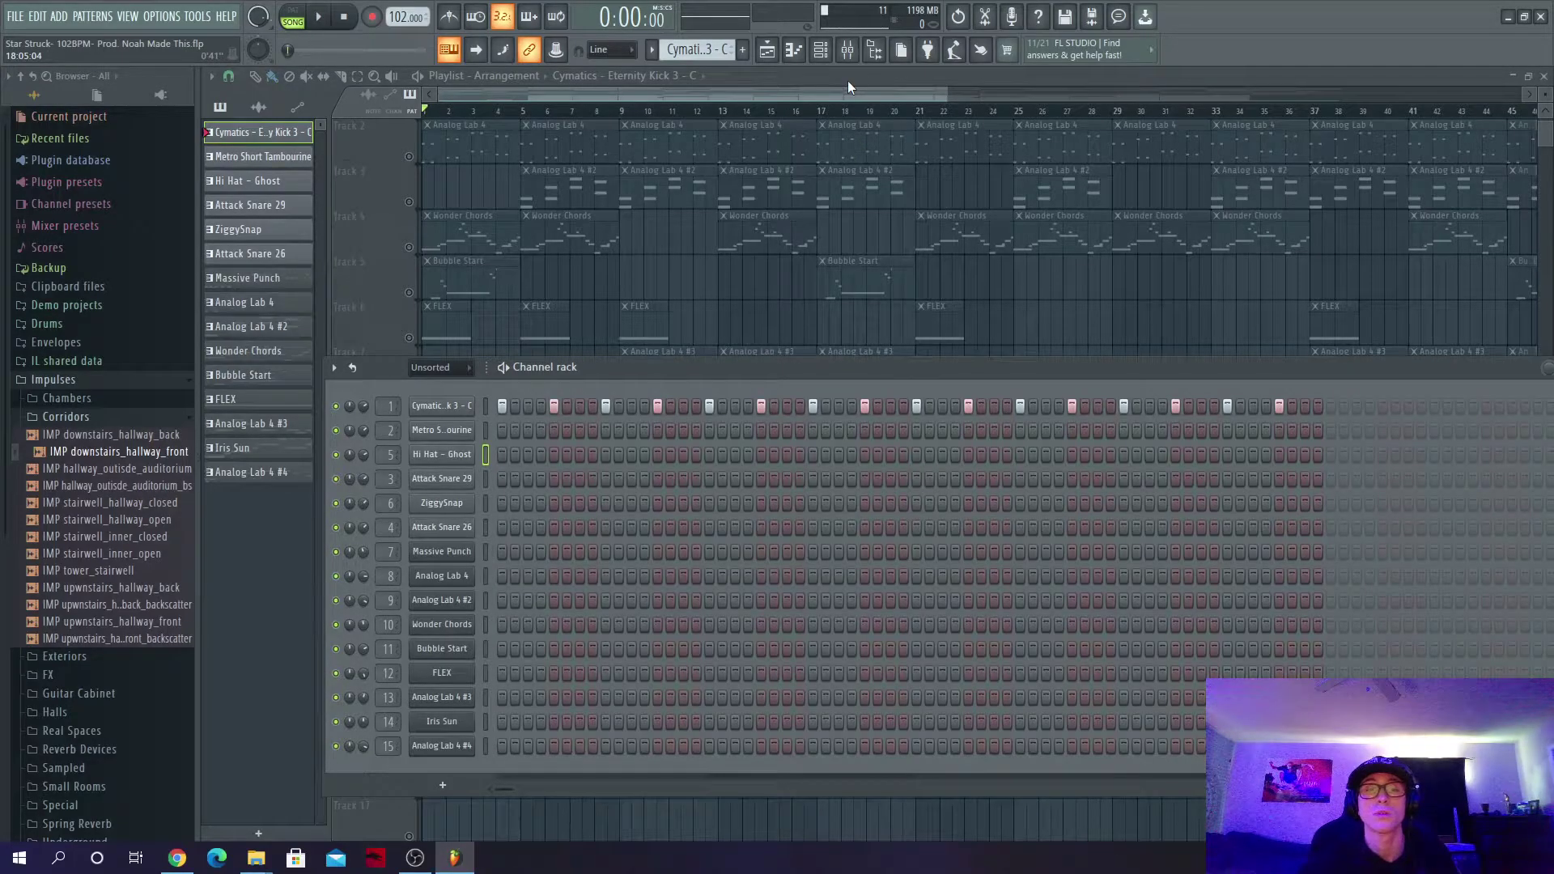
key(F6)
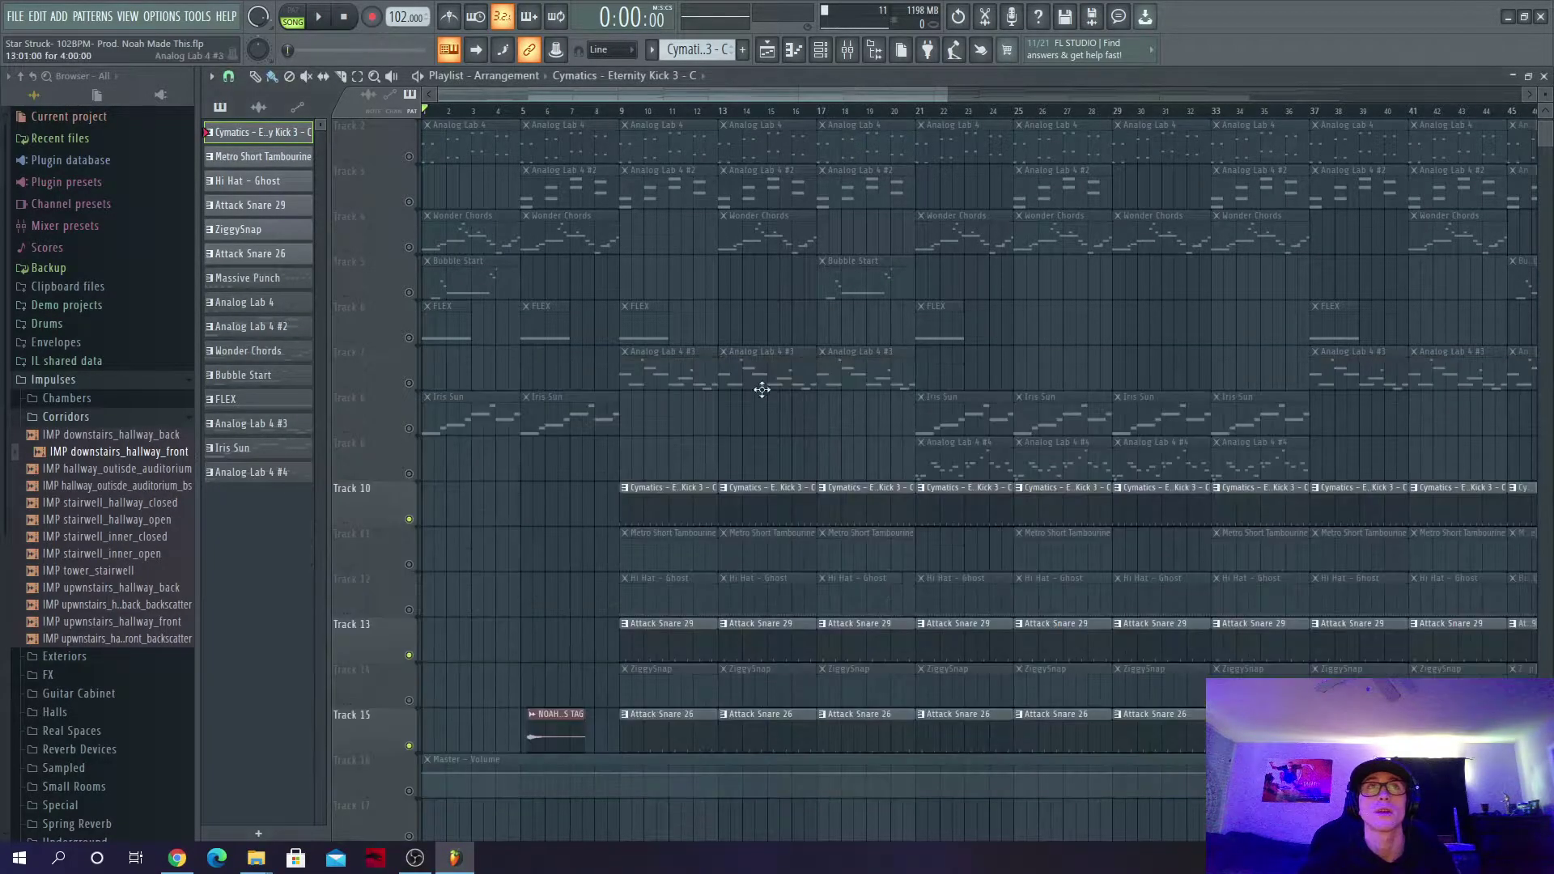
Step: Play the drums from just before bar 9, unmute Massive Punch on Track 1, and replay from bar 9
click(610, 118)
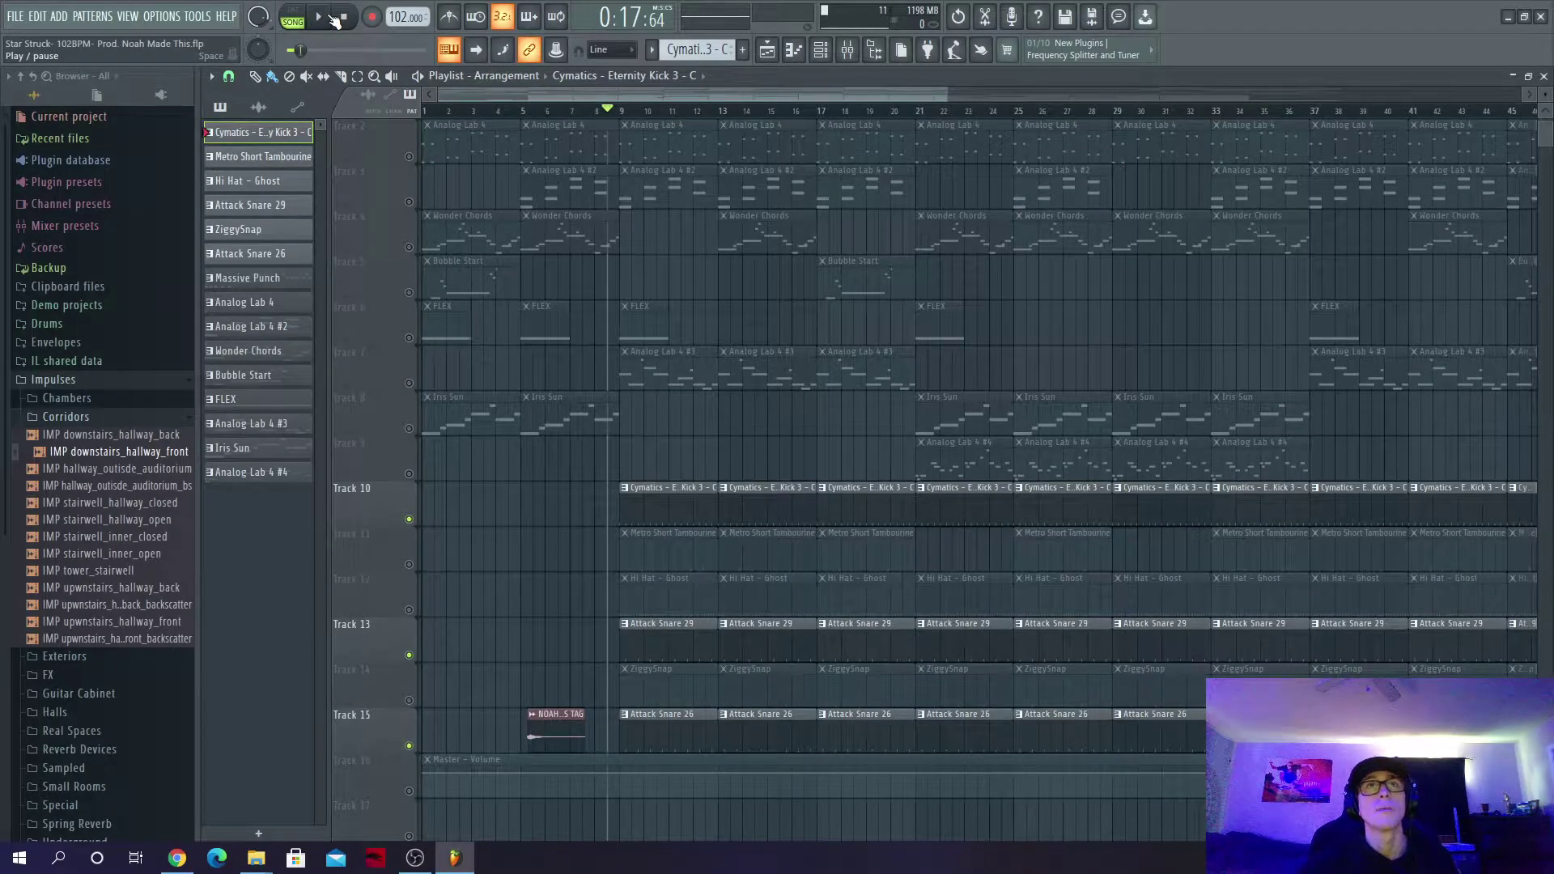
scroll(618, 391, up, 1)
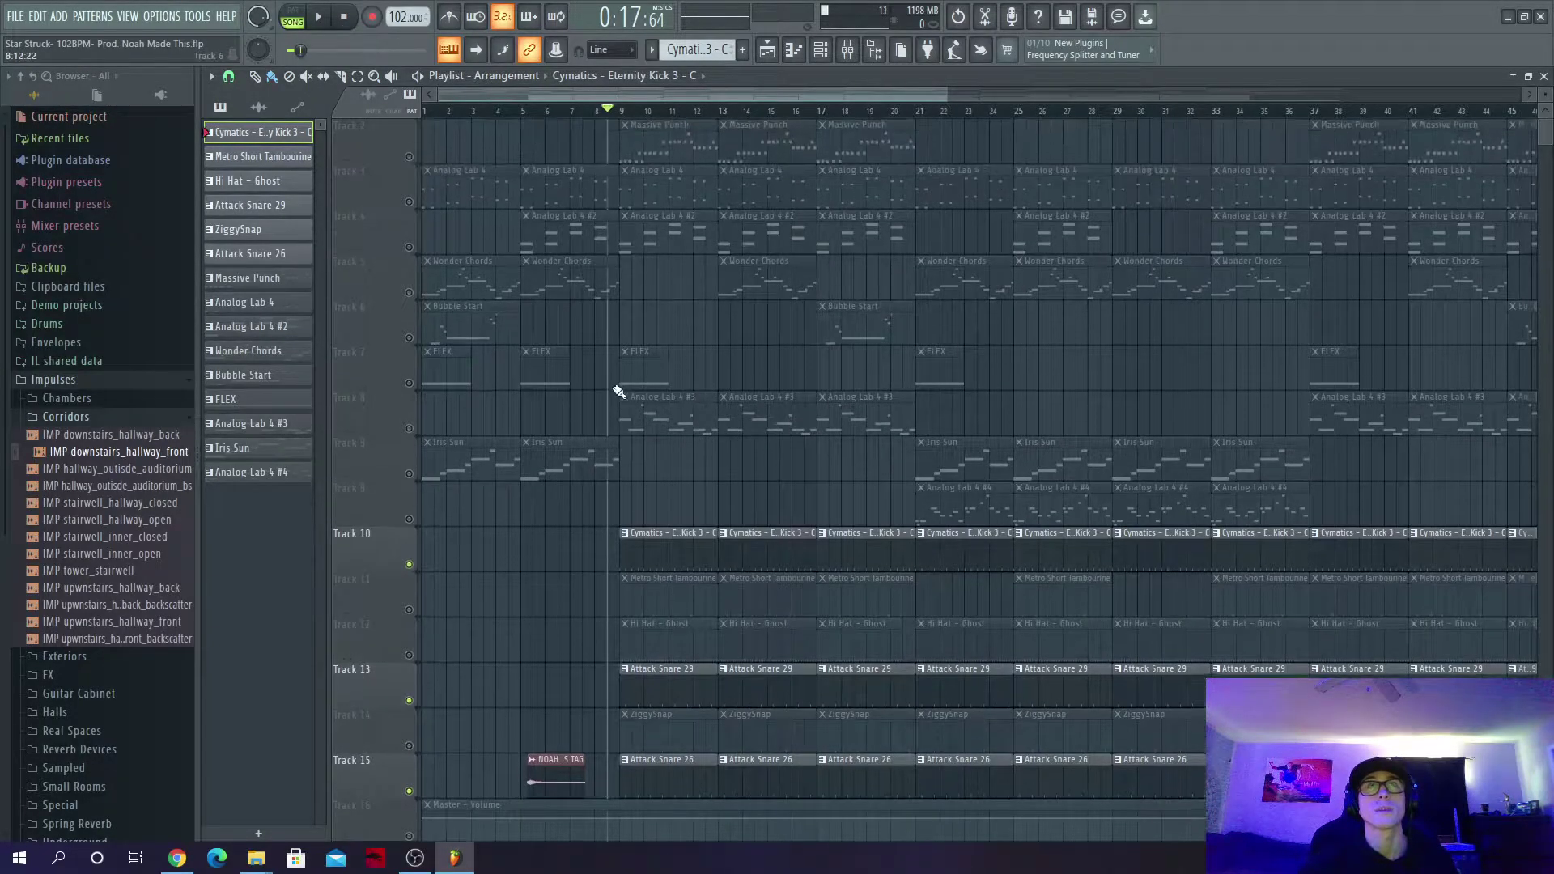
click(332, 17)
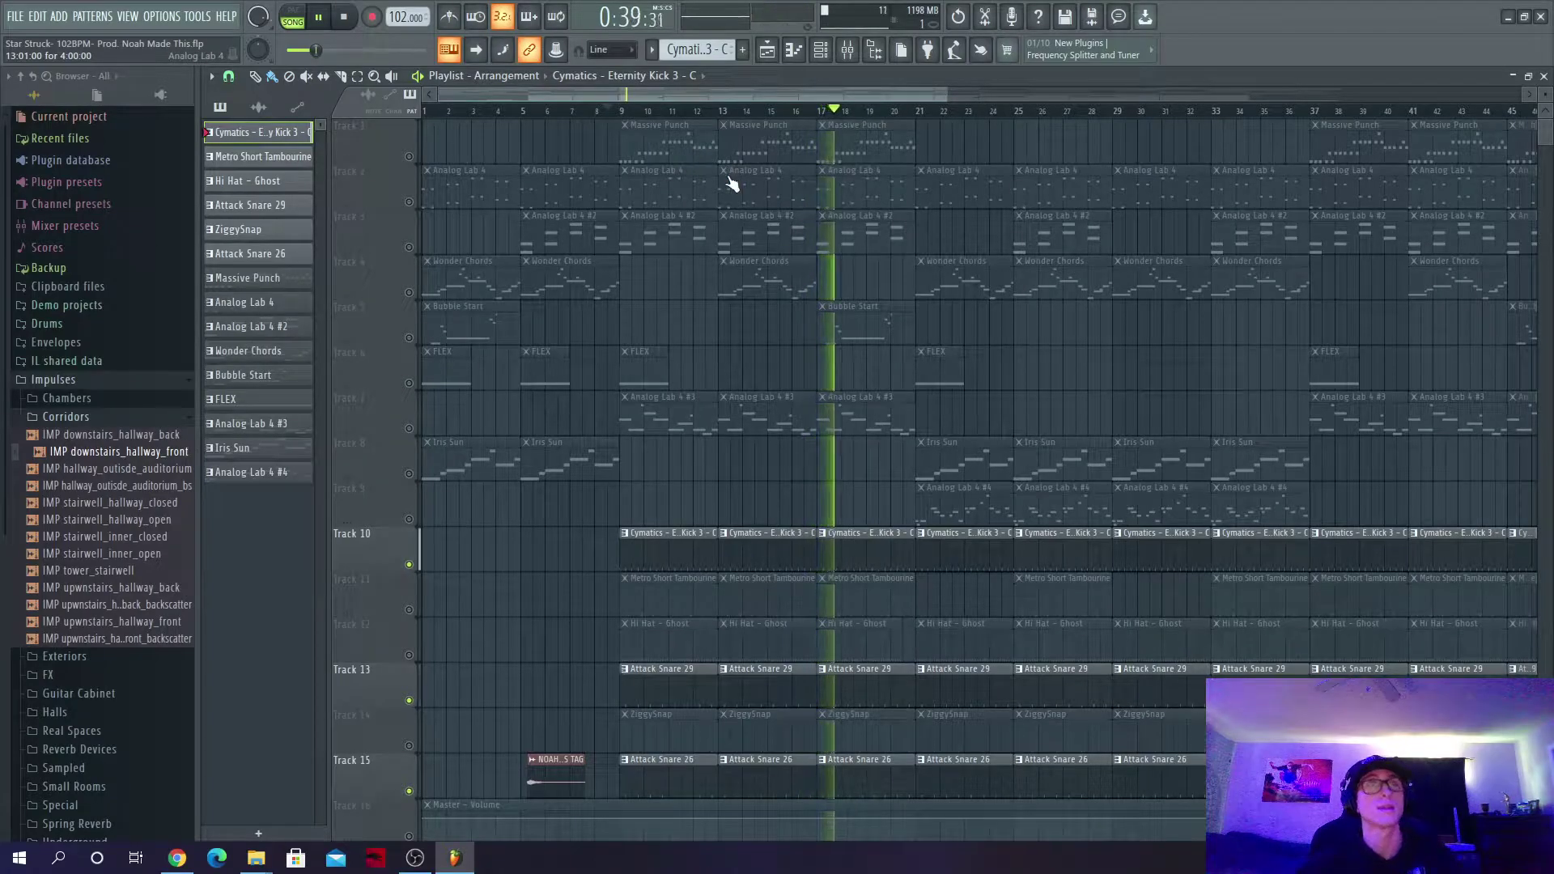
click(409, 156)
click(624, 113)
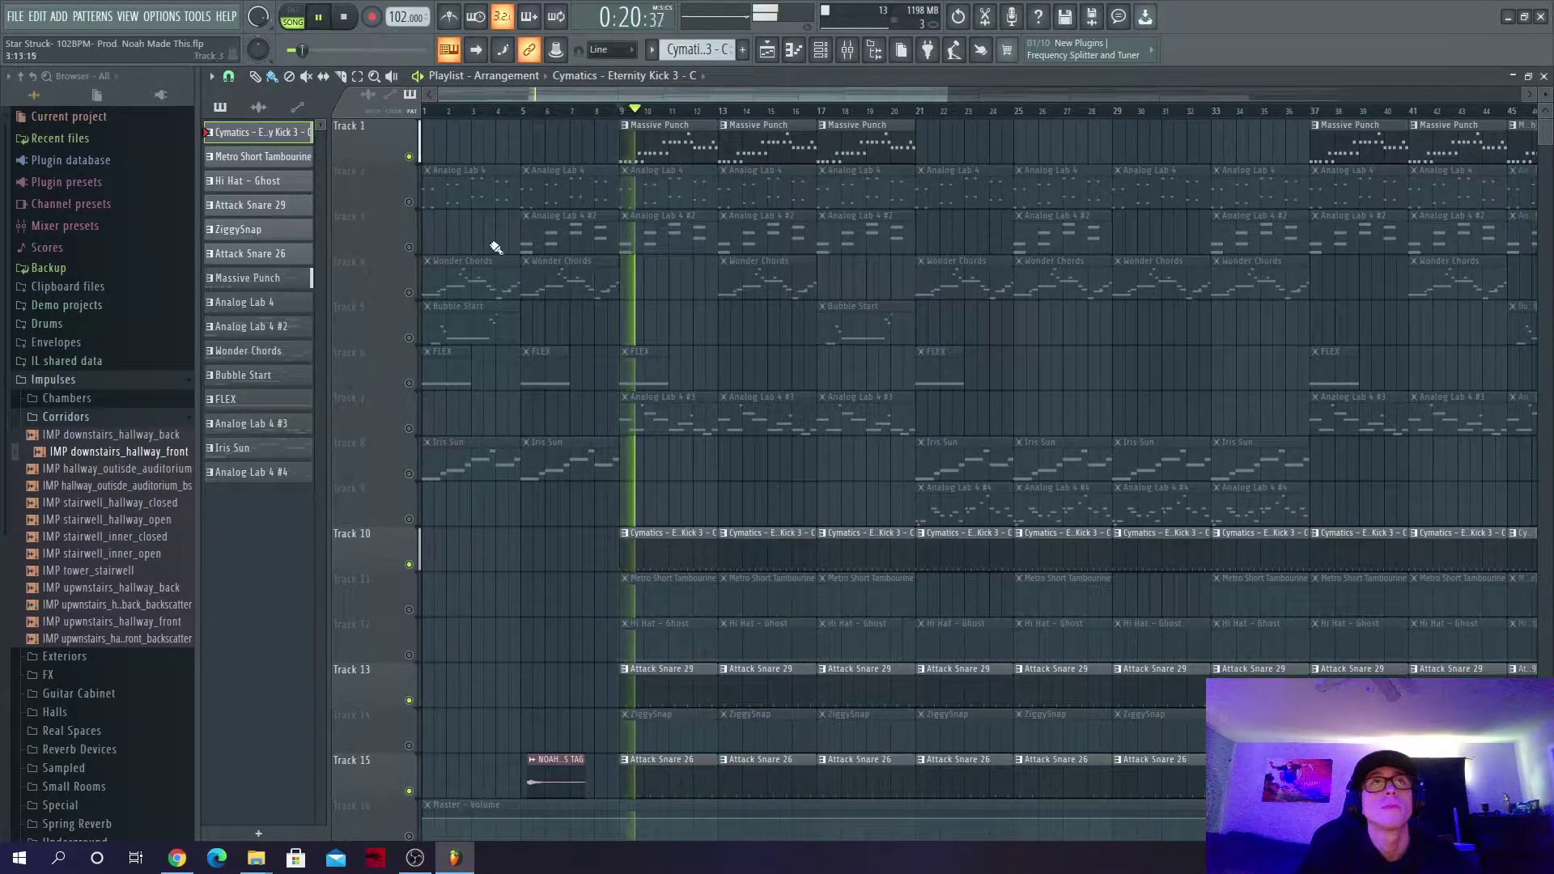
Step: Solo Track 1 and inspect the Massive Punch channel's settings and plugin from the channel rack
ctrl+click(409, 157)
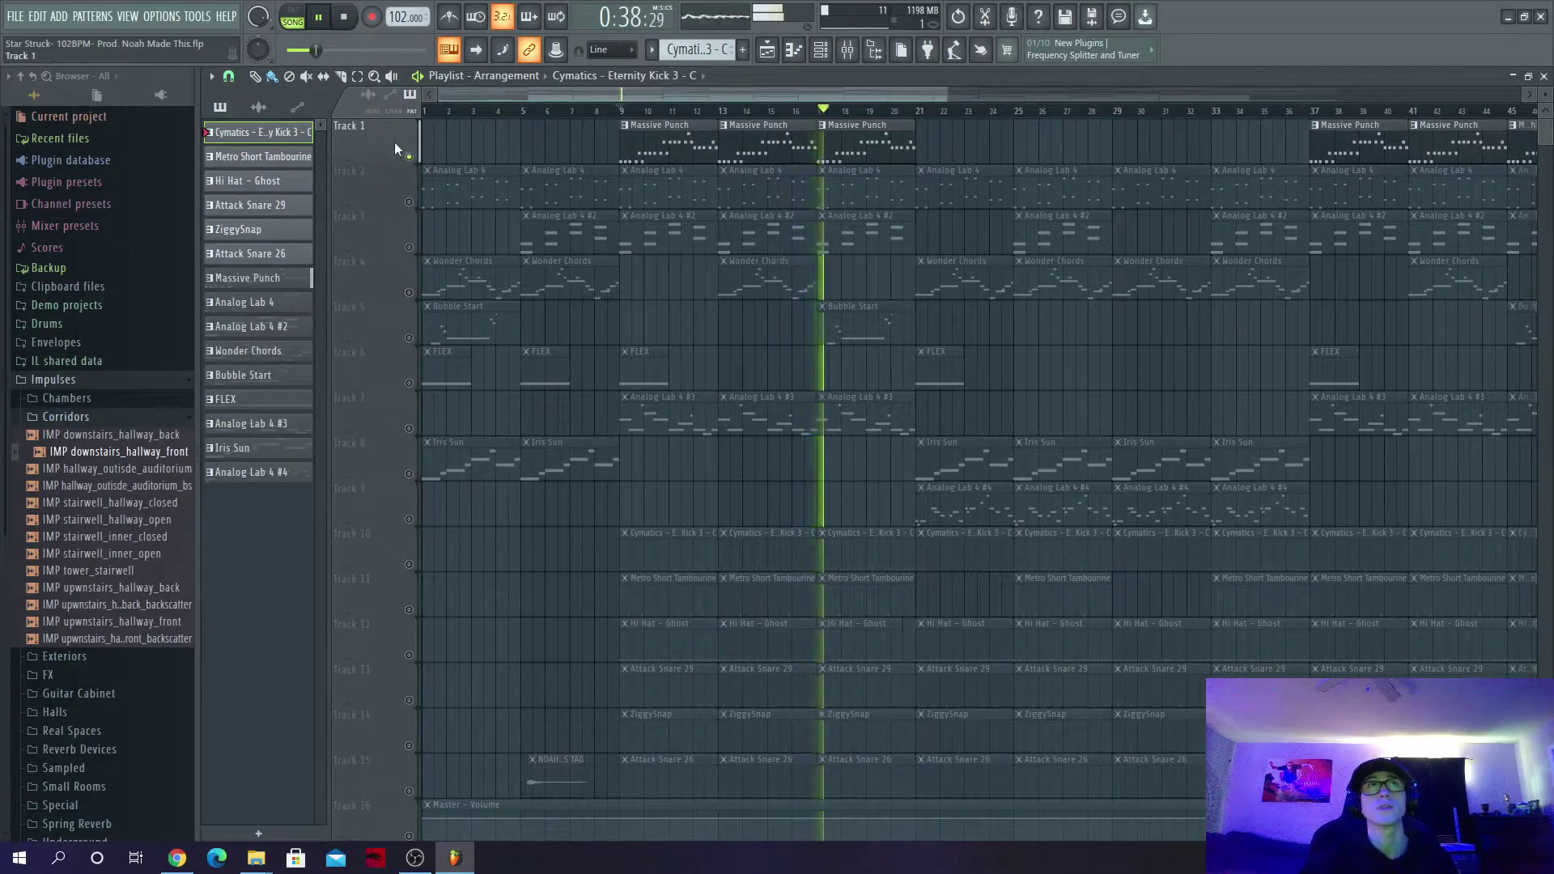
key(F6)
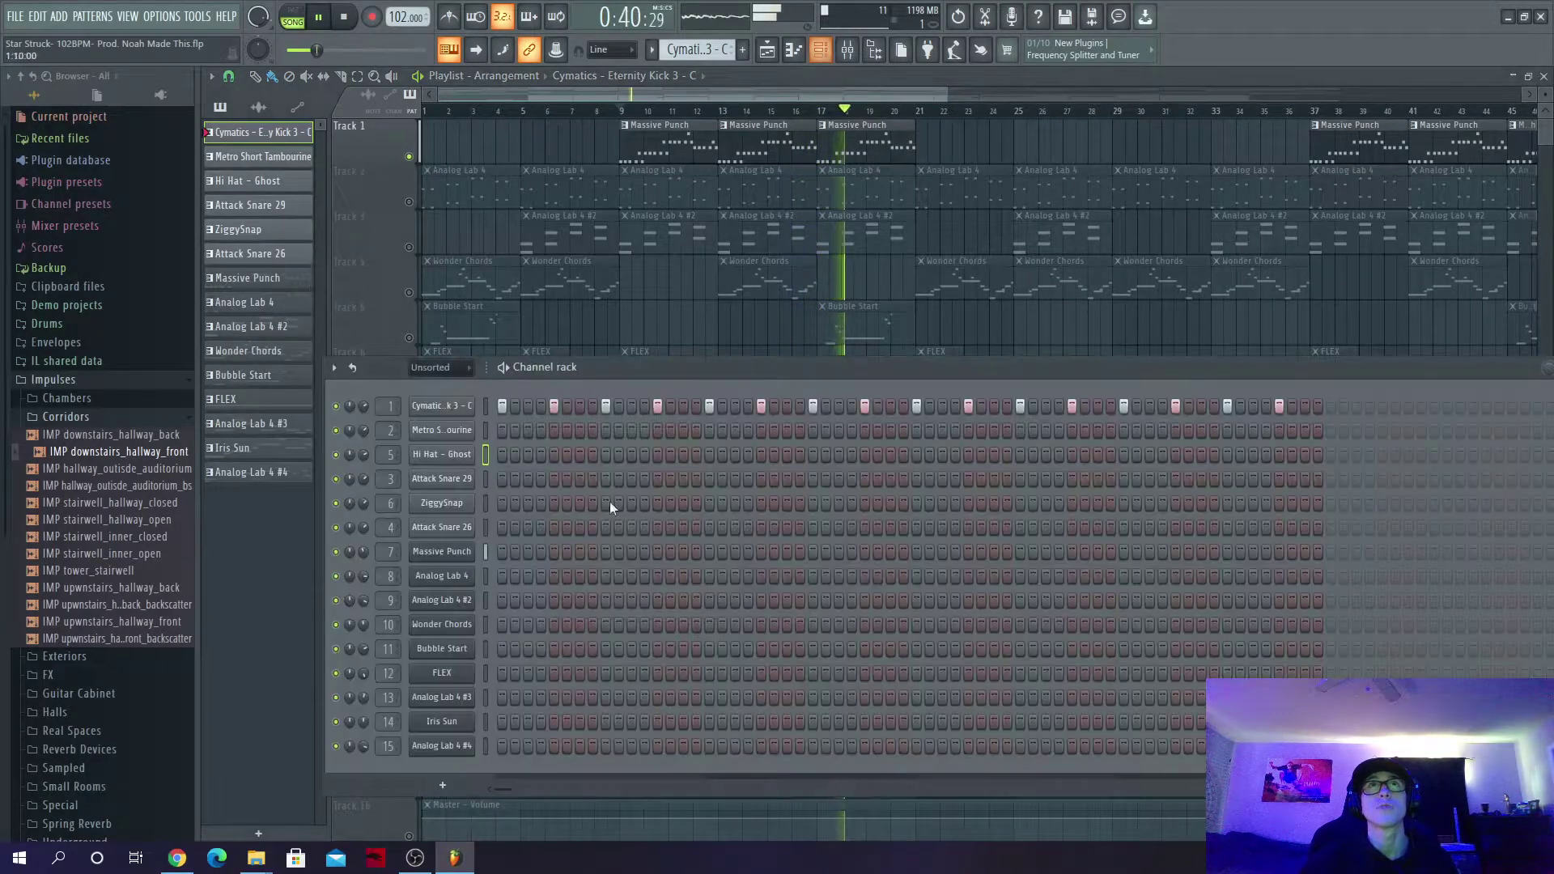
key(F6)
click(858, 141)
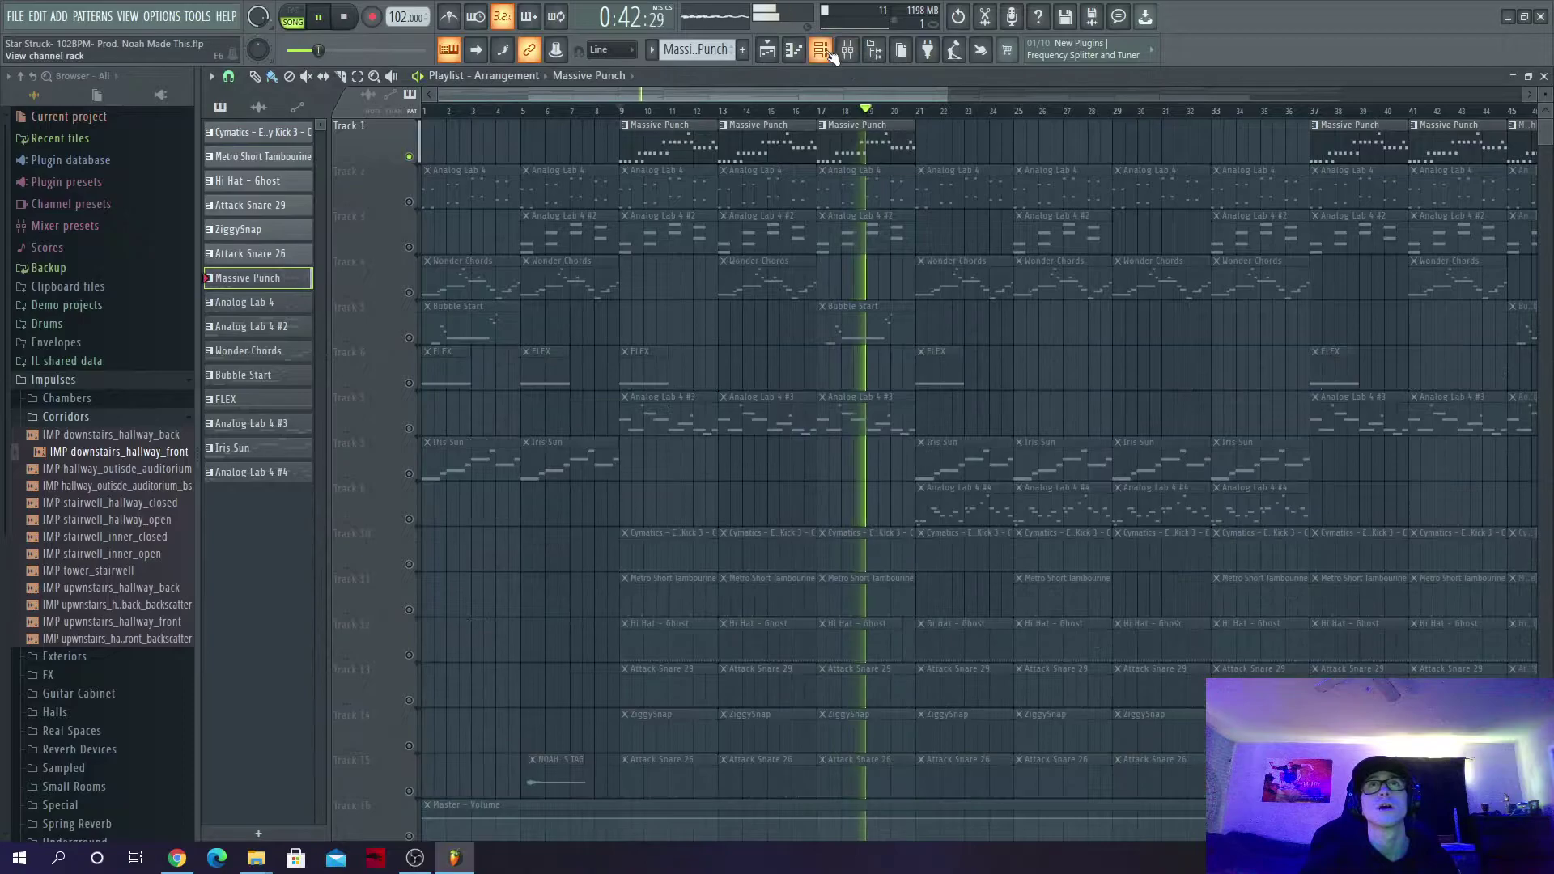
key(F6)
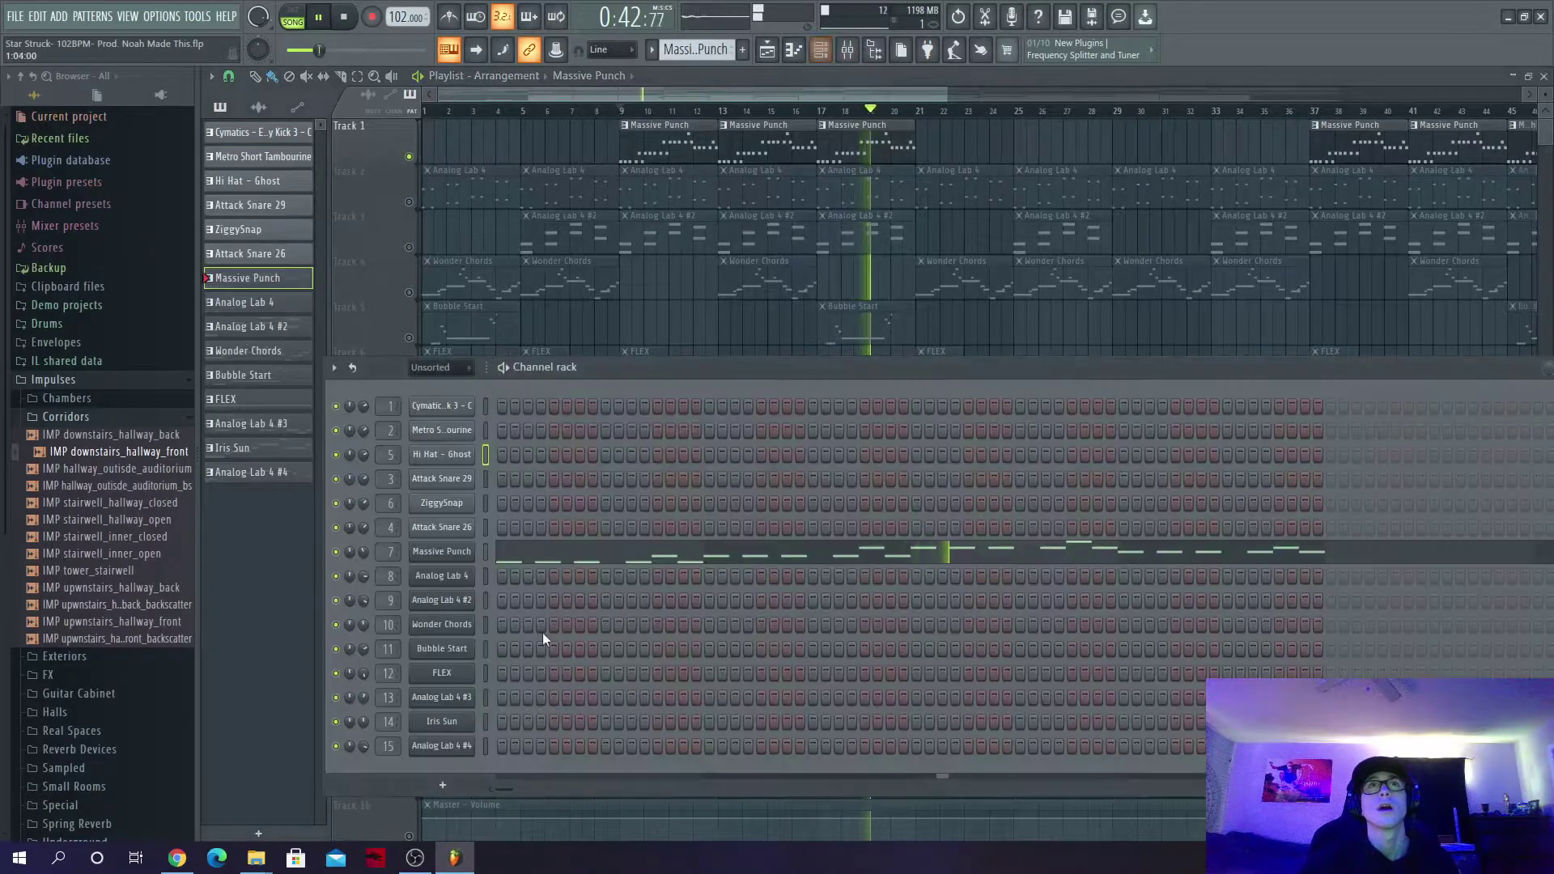
click(455, 558)
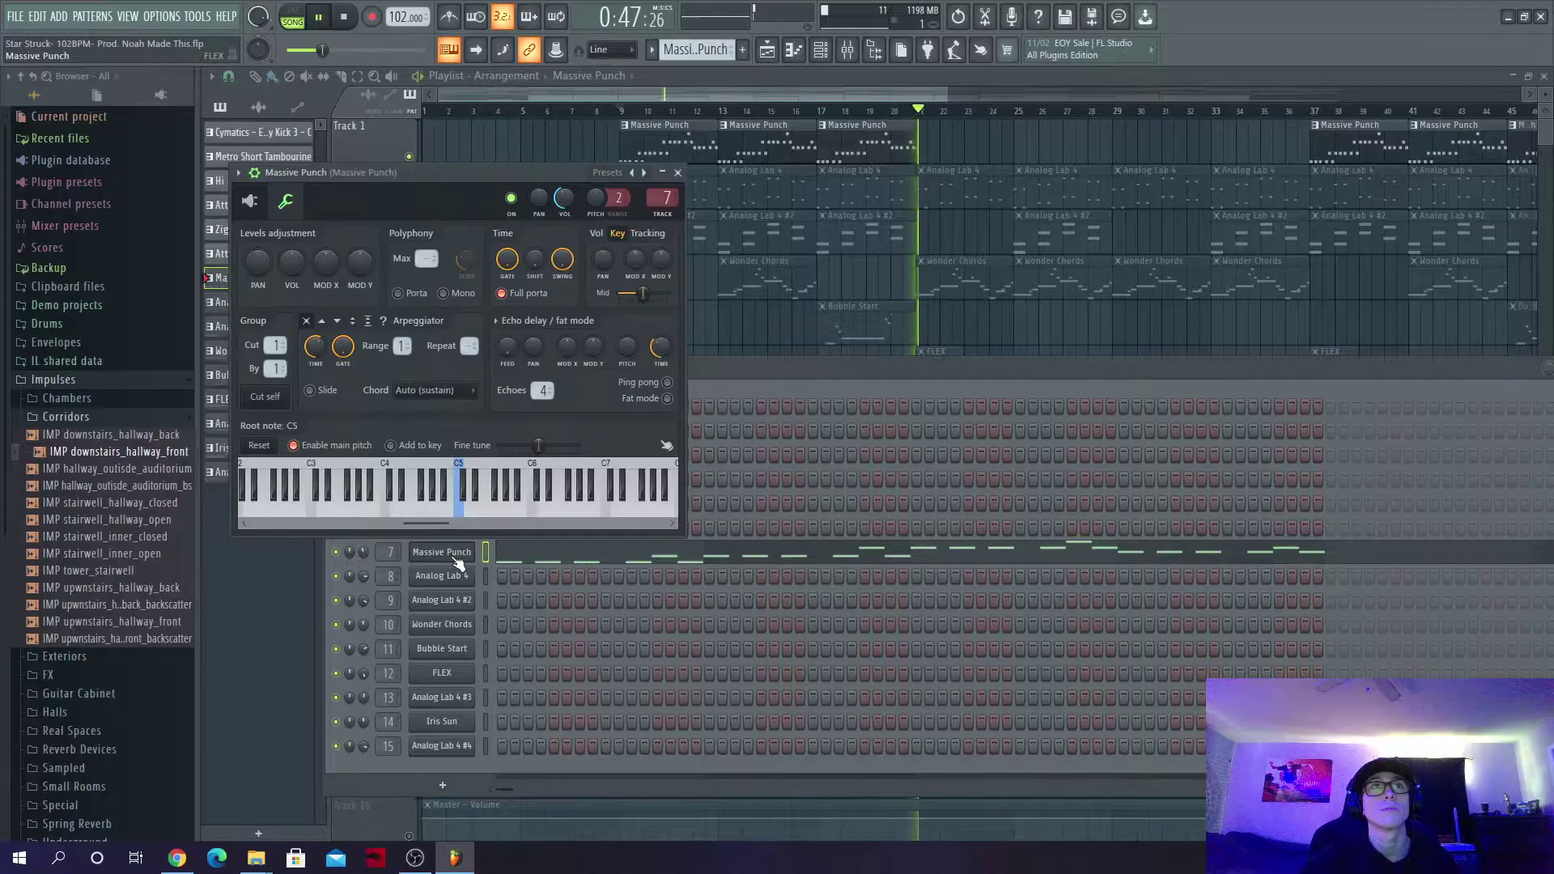
click(249, 202)
click(1053, 173)
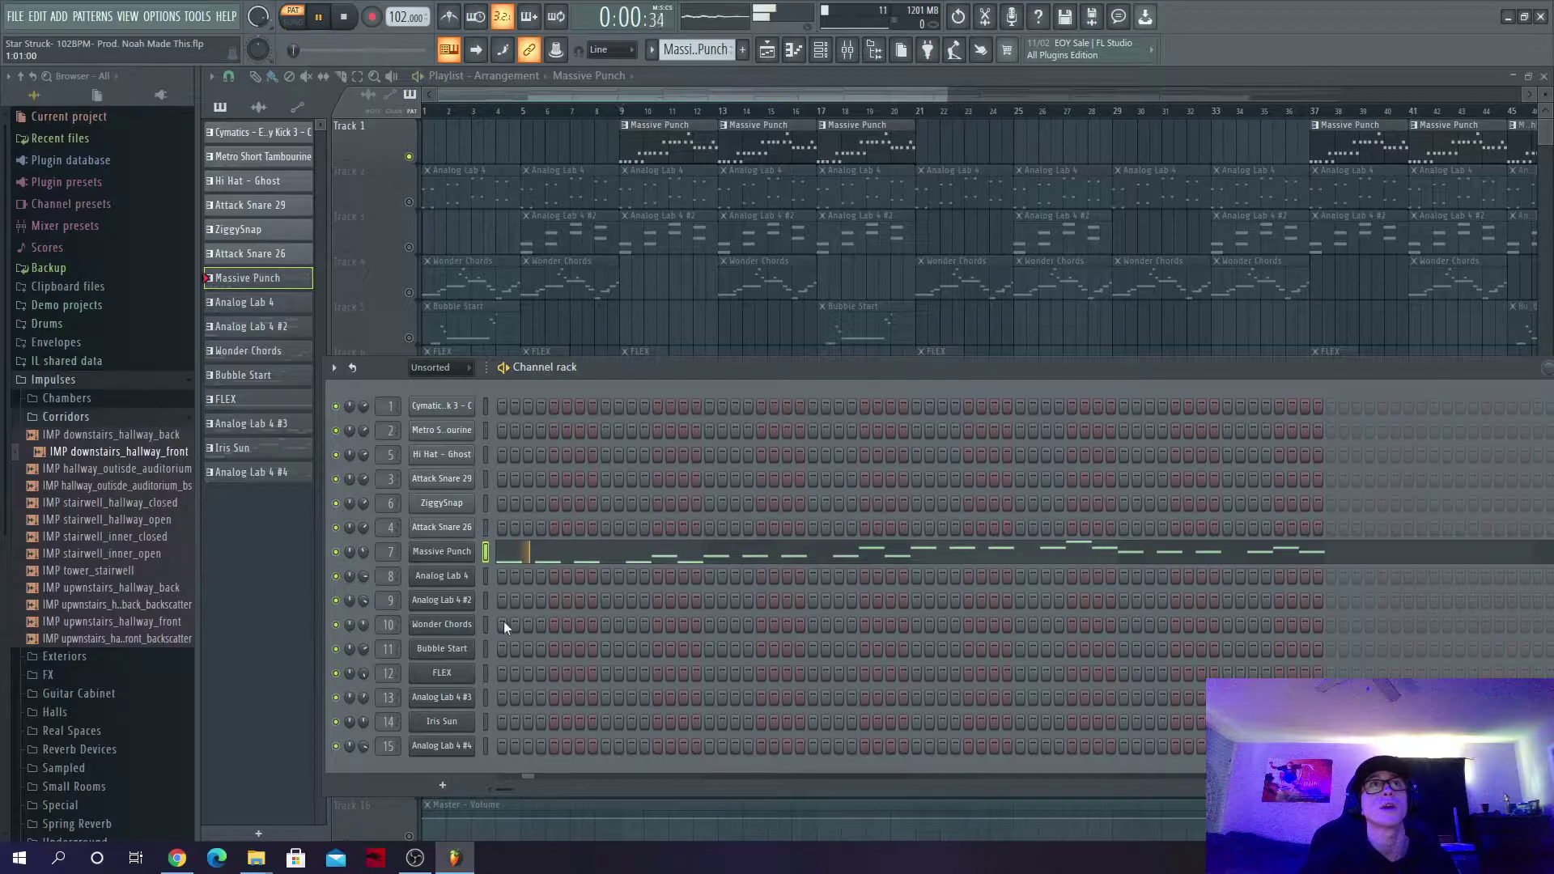
Step: Examine the Massive Punch notes in the piano roll while its pattern plays
right_click(463, 558)
click(536, 552)
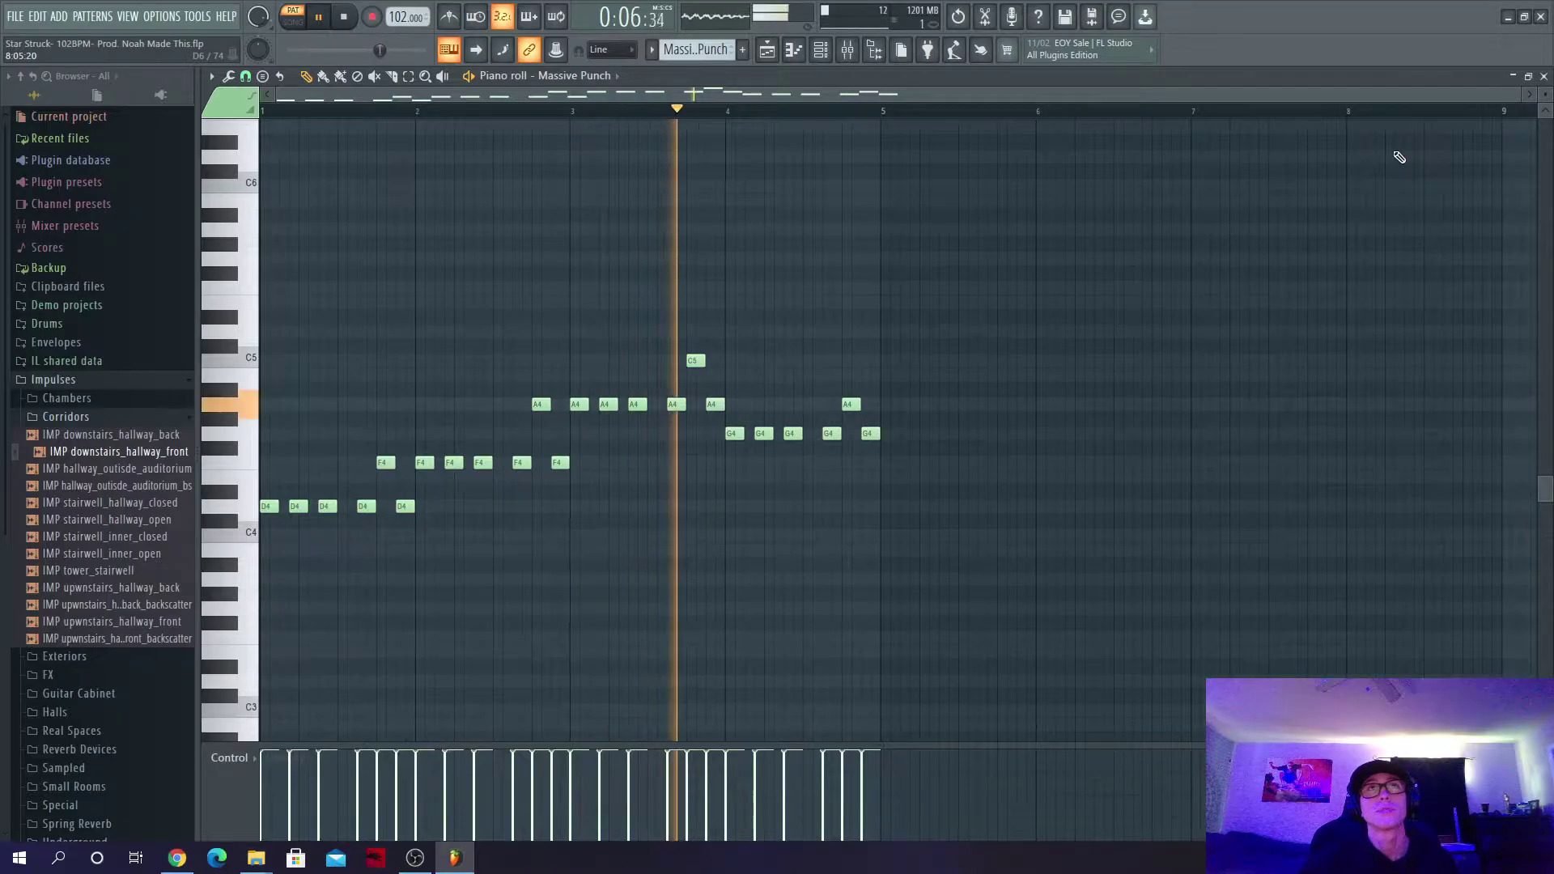
click(834, 58)
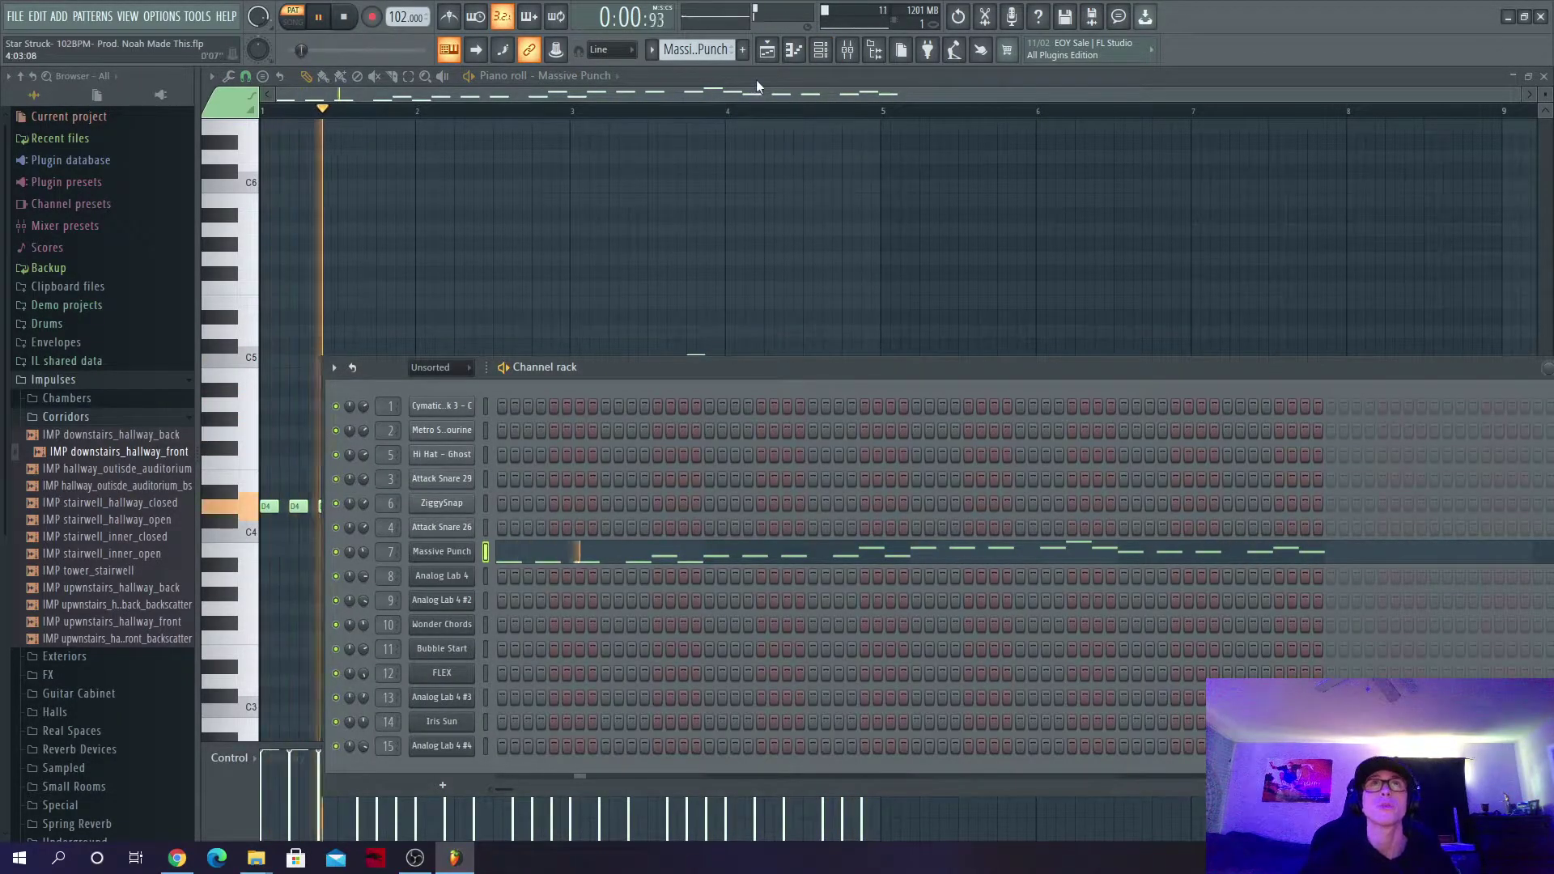
Step: In the playlist, unmute Tracks 10, 13 and 15 and play in song mode from bar 9
key(F5)
click(409, 564)
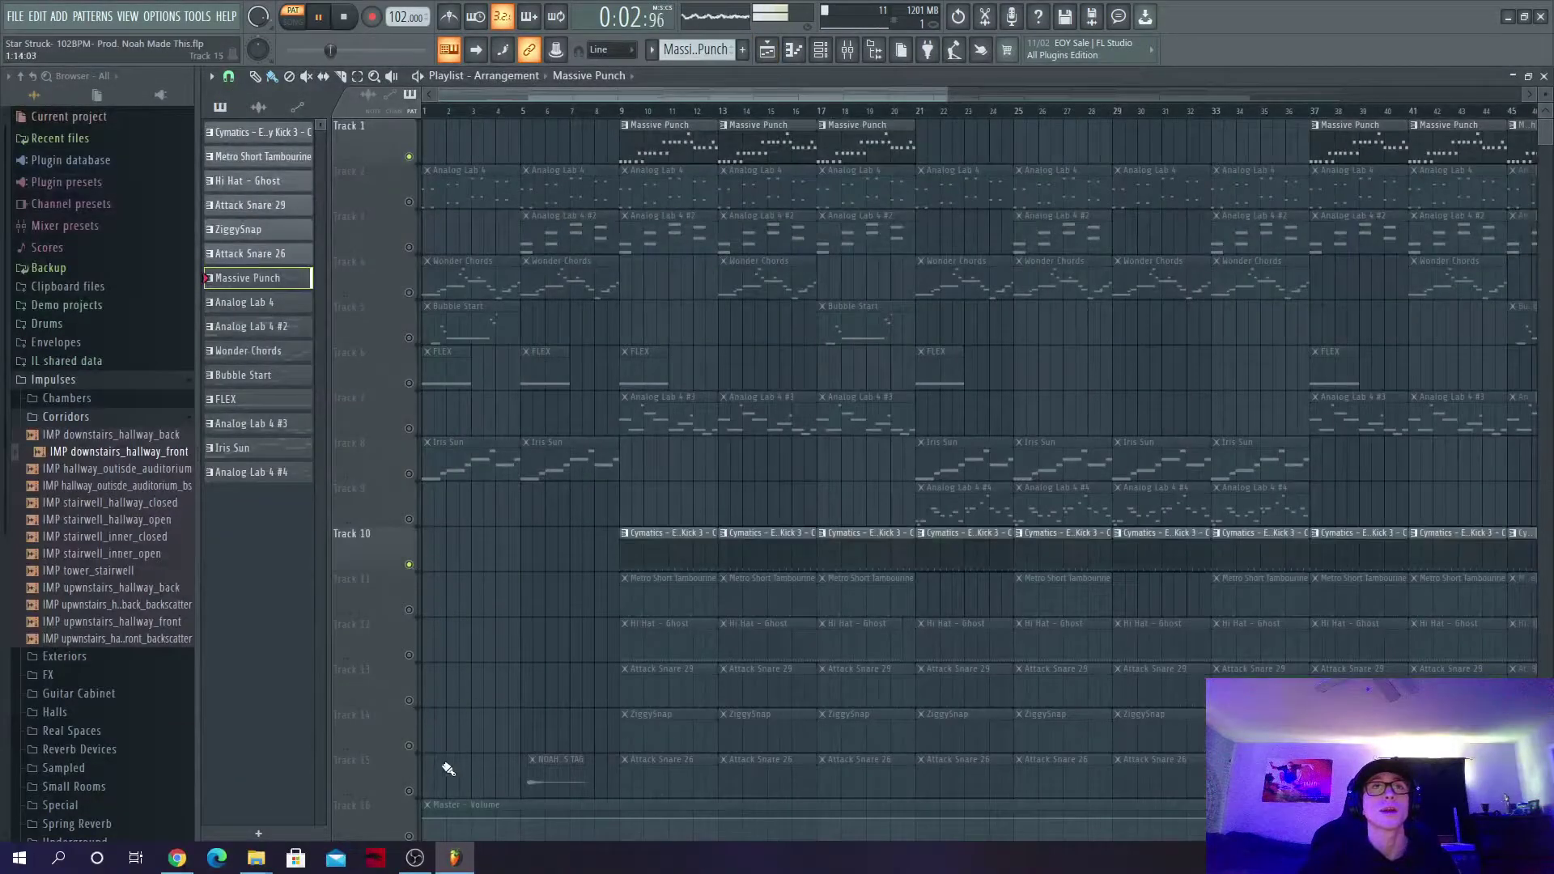
click(409, 700)
click(409, 791)
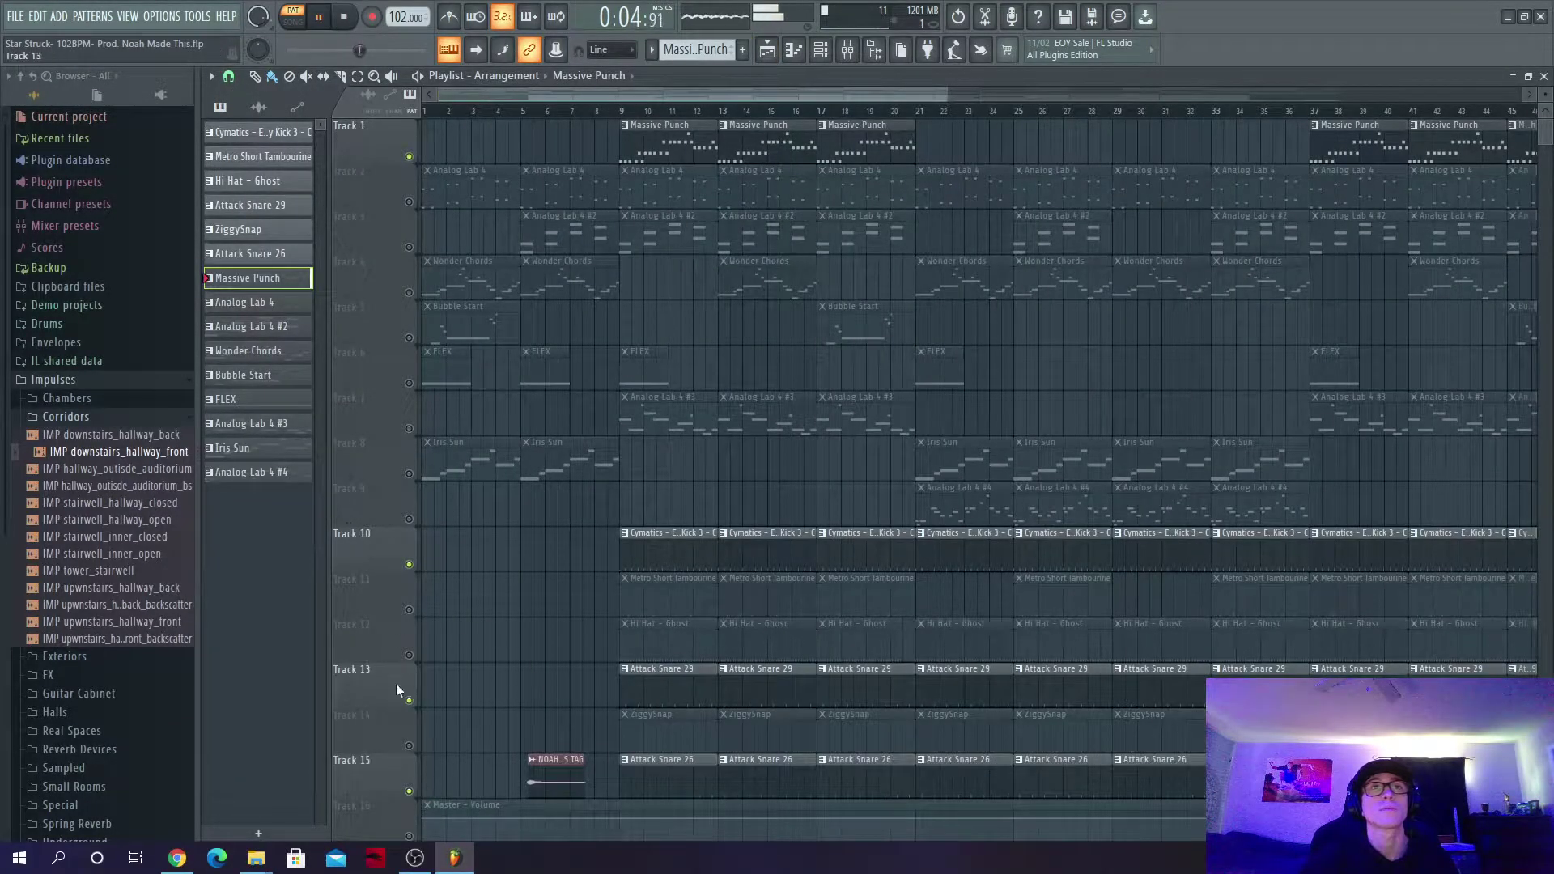
click(301, 22)
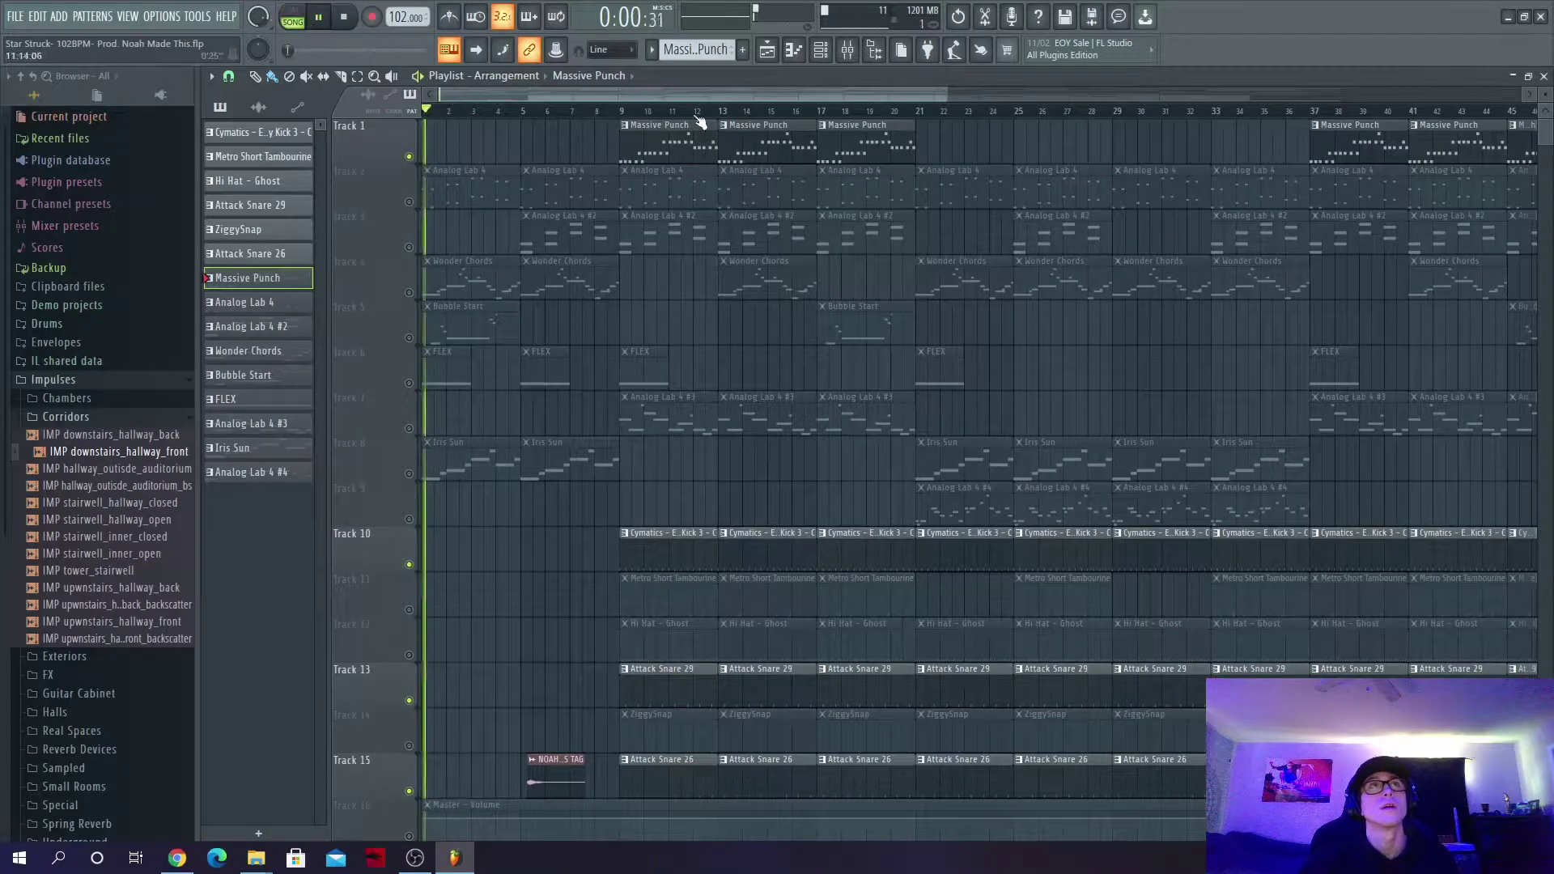
click(624, 110)
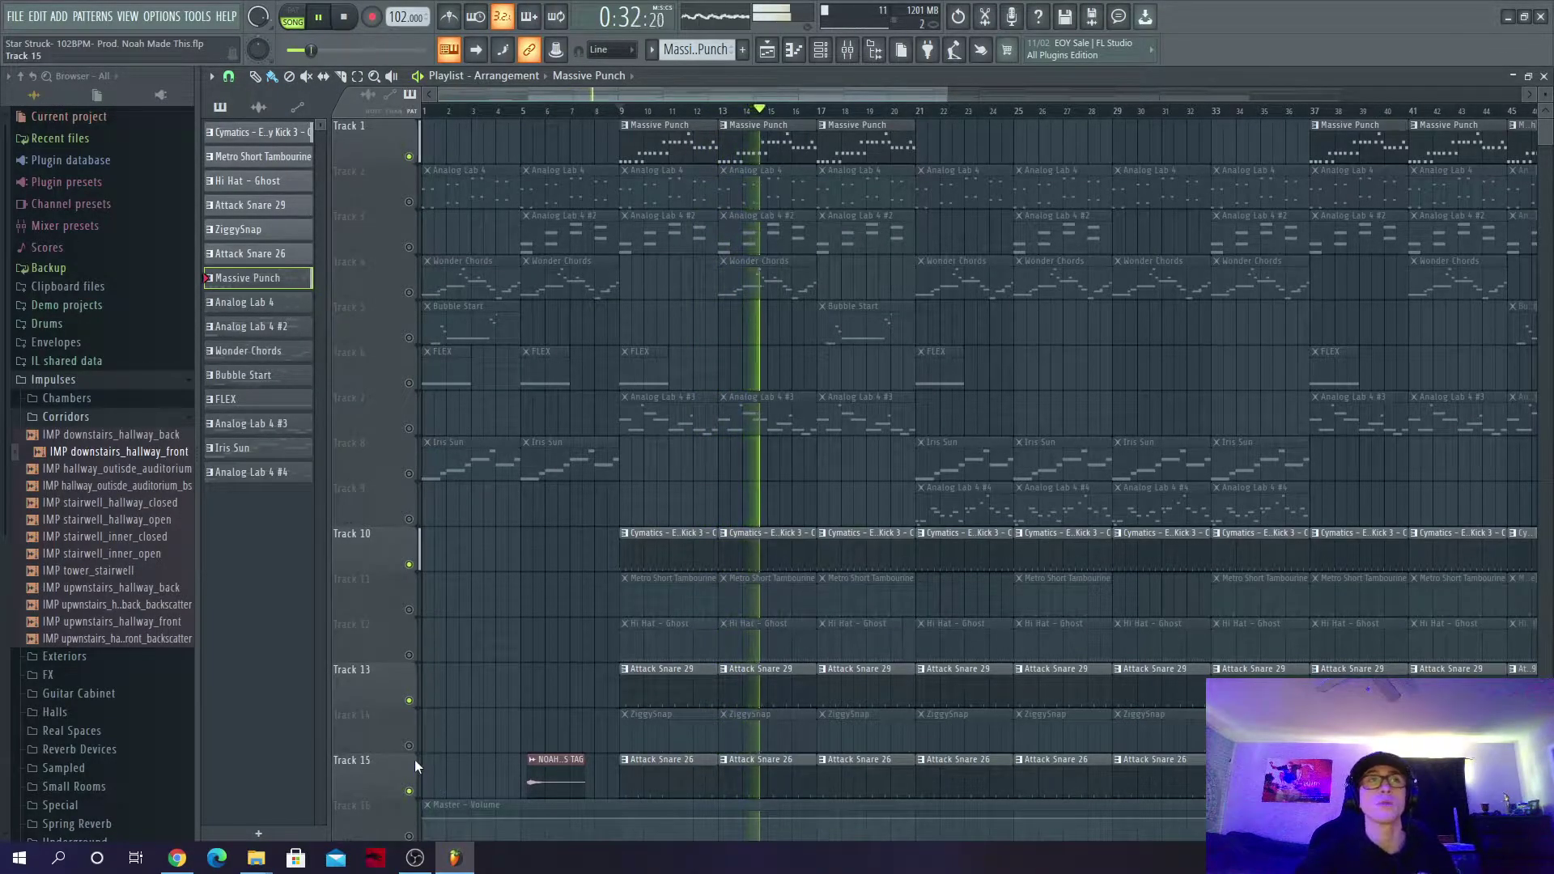
Step: Unmute Hi Hat - Ghost on Track 12 and play its pattern on its own in the piano roll
click(410, 656)
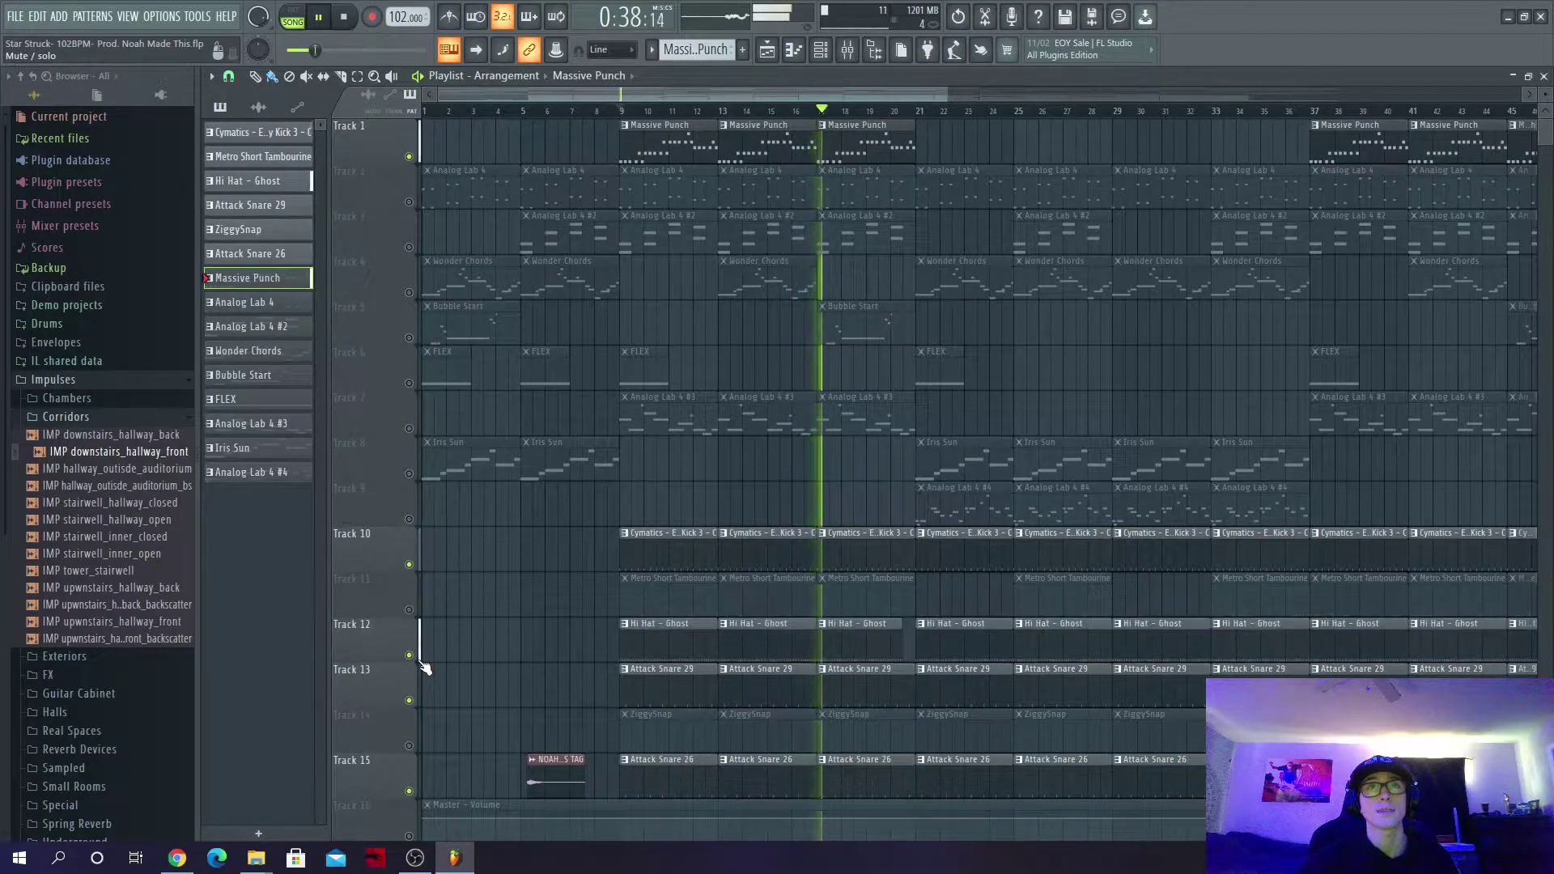
click(824, 55)
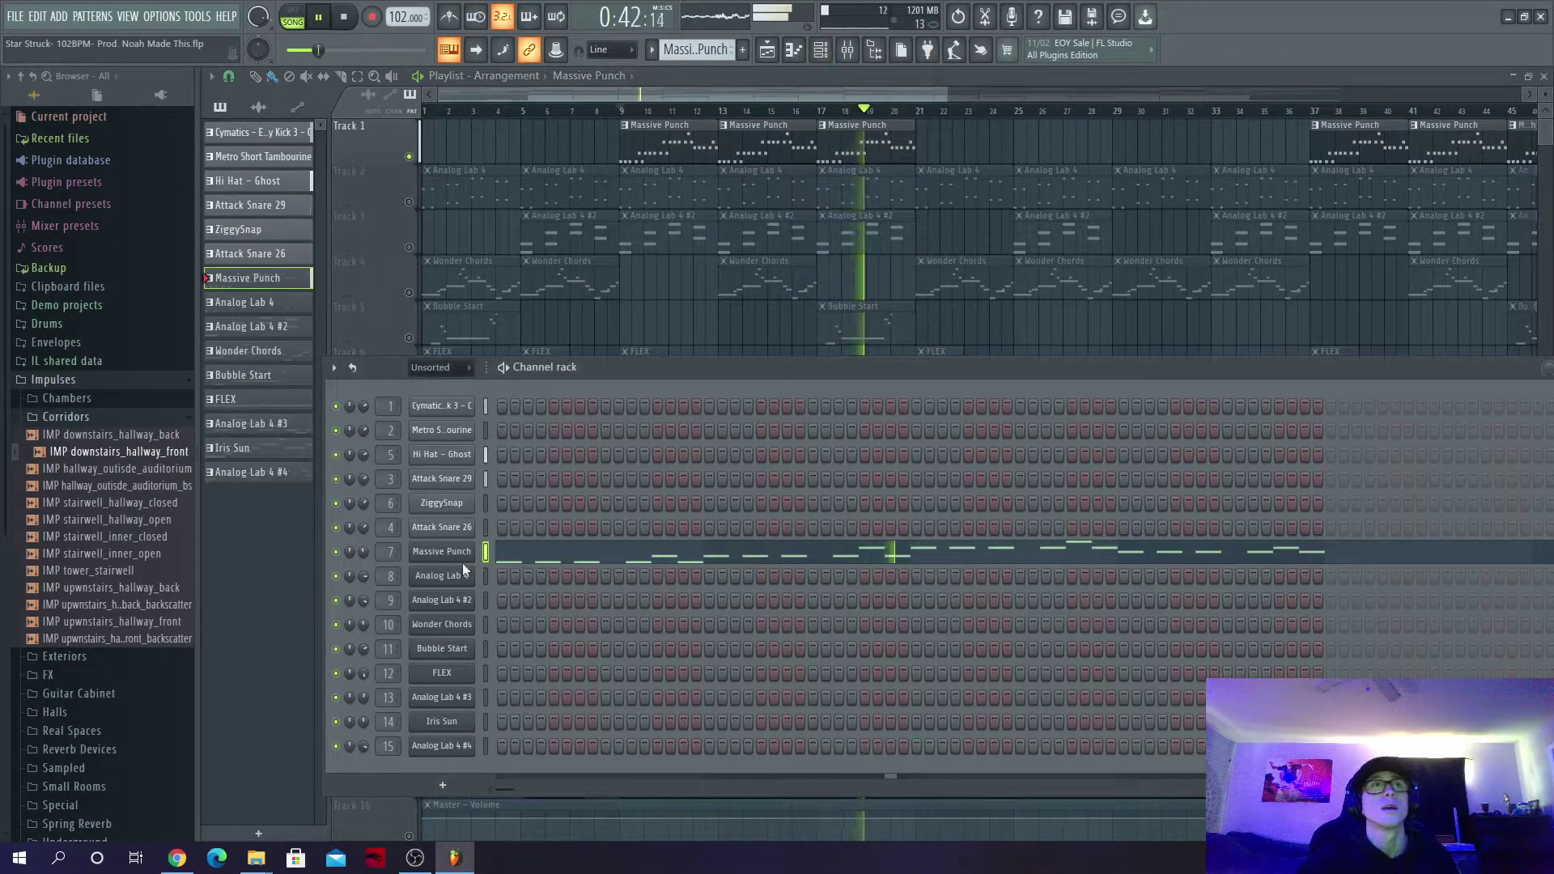
click(278, 187)
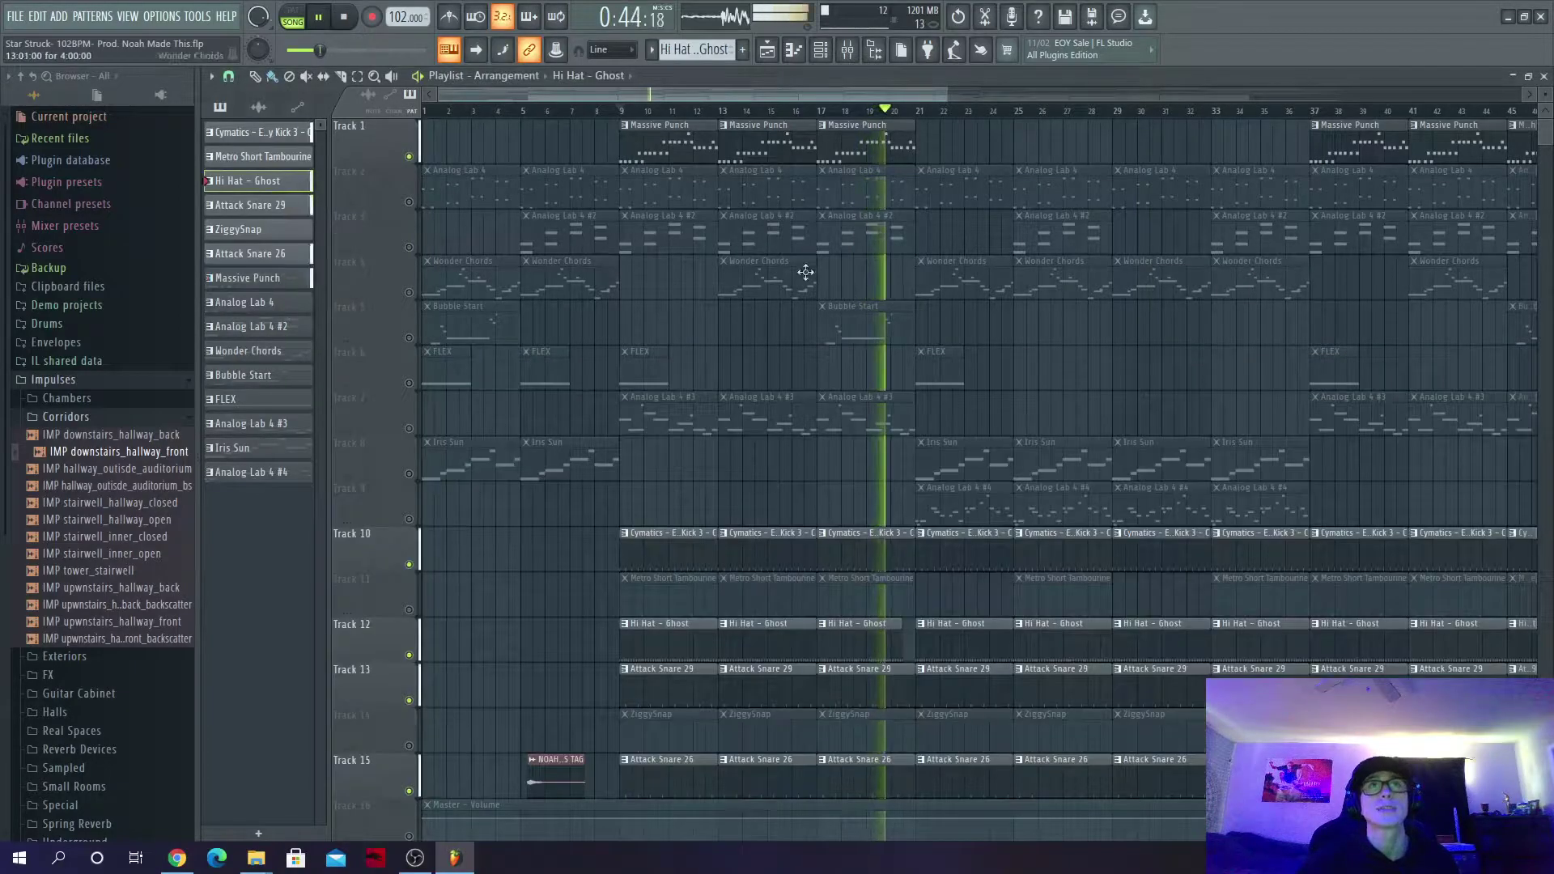
key(F6)
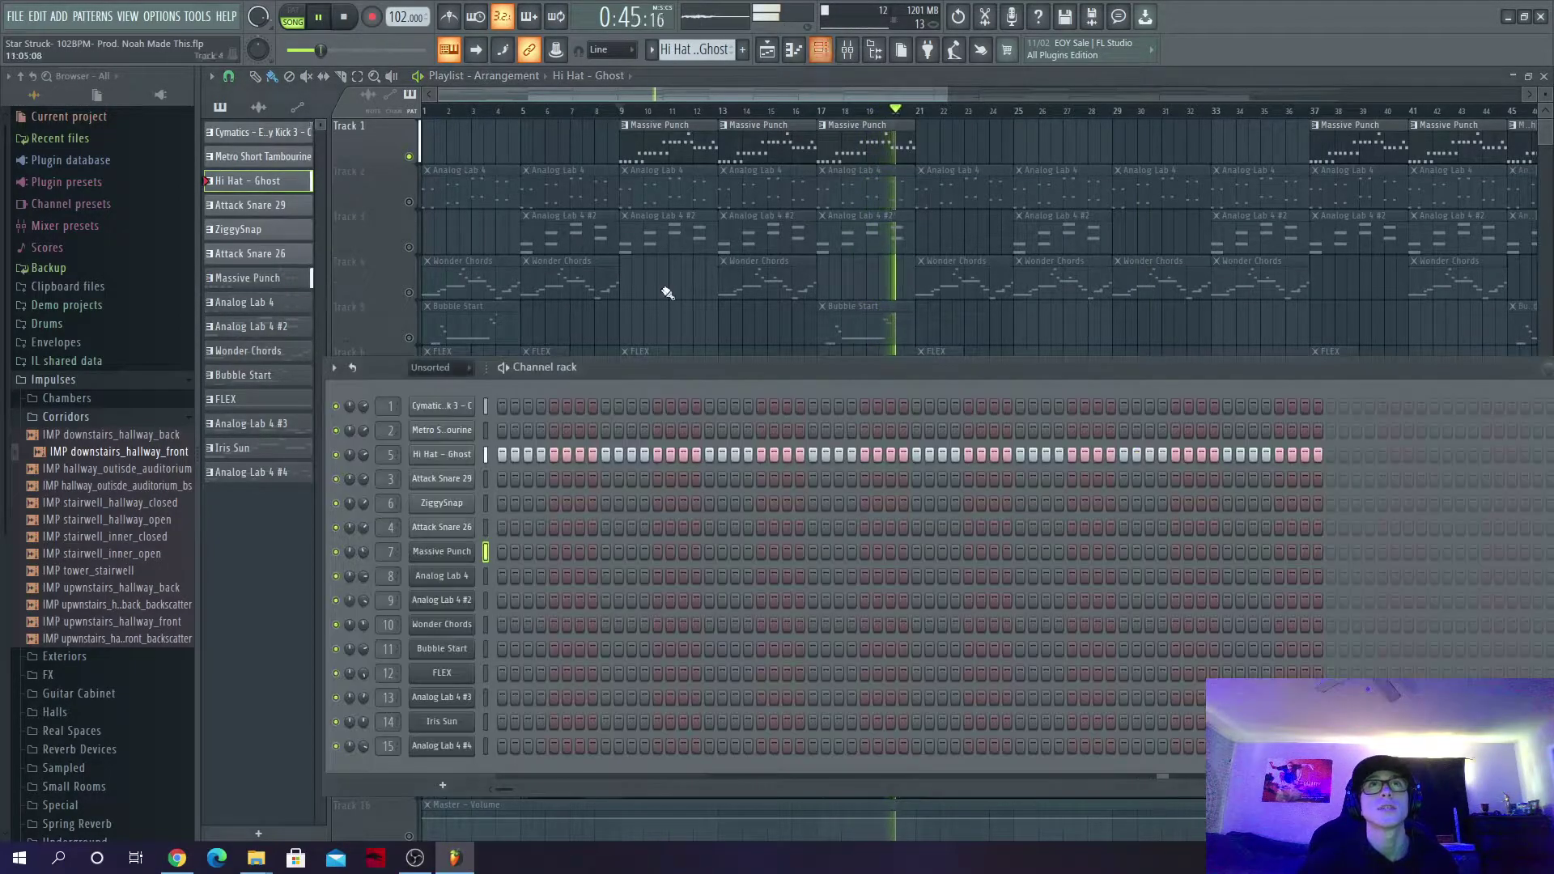
right_click(450, 459)
click(504, 457)
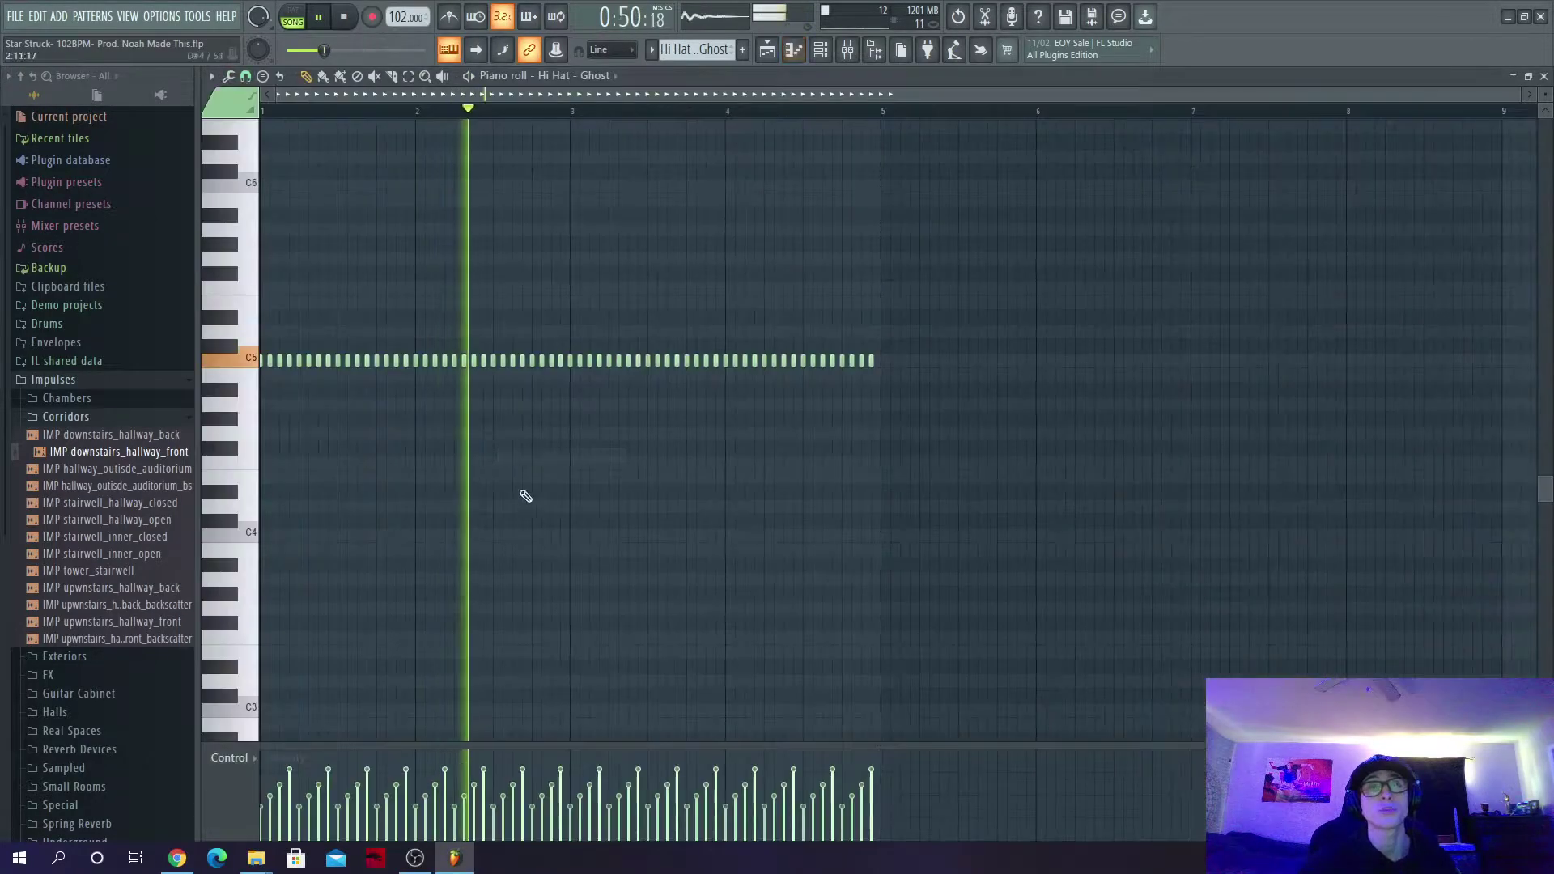
drag(1515, 94, 1157, 95)
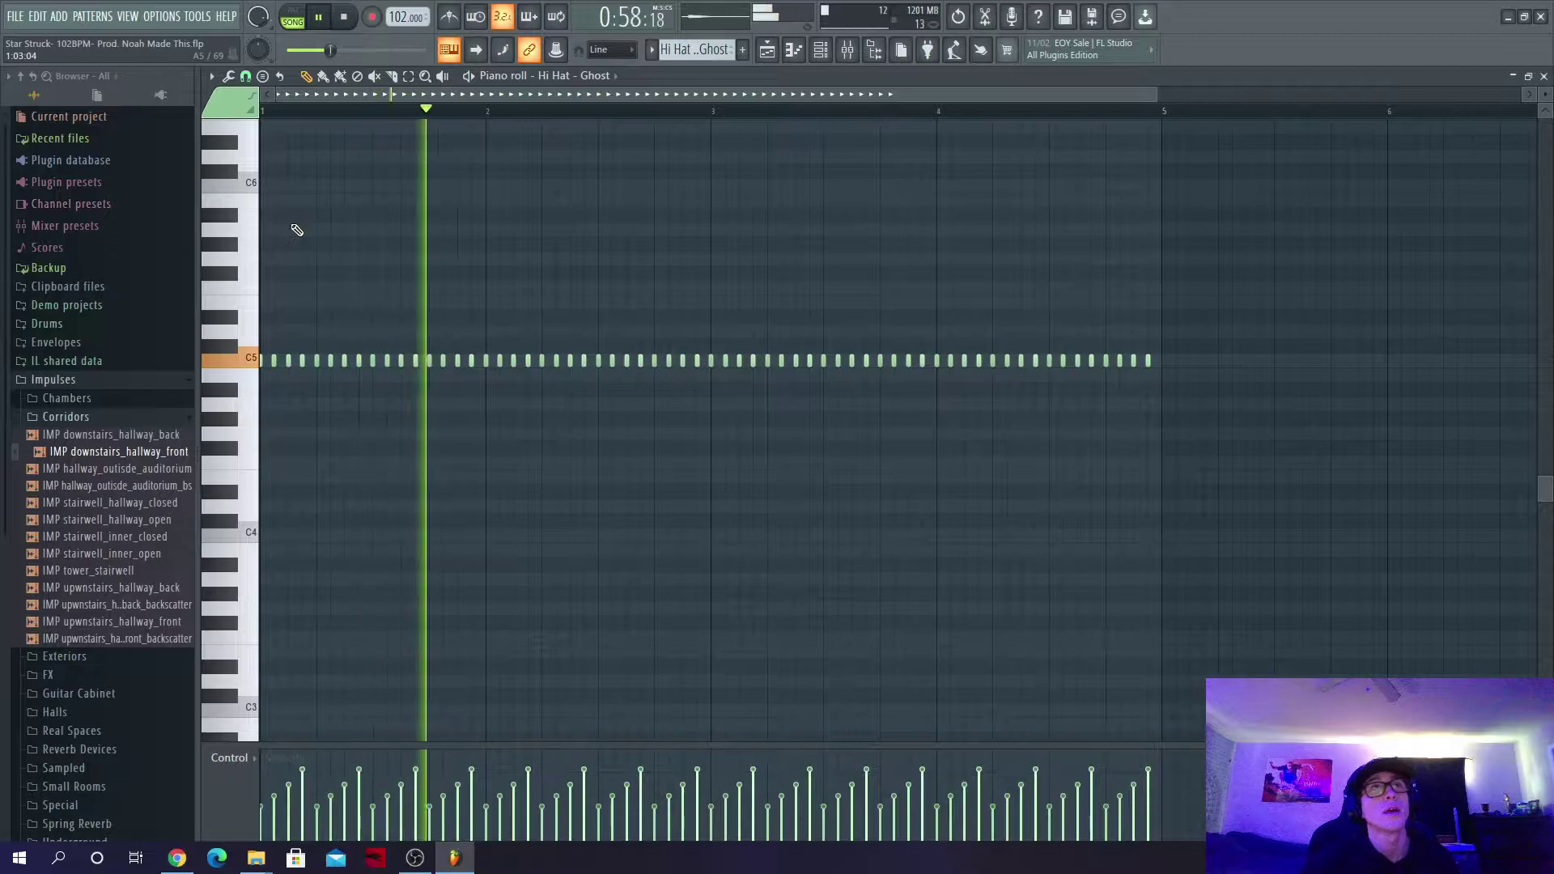
key(l)
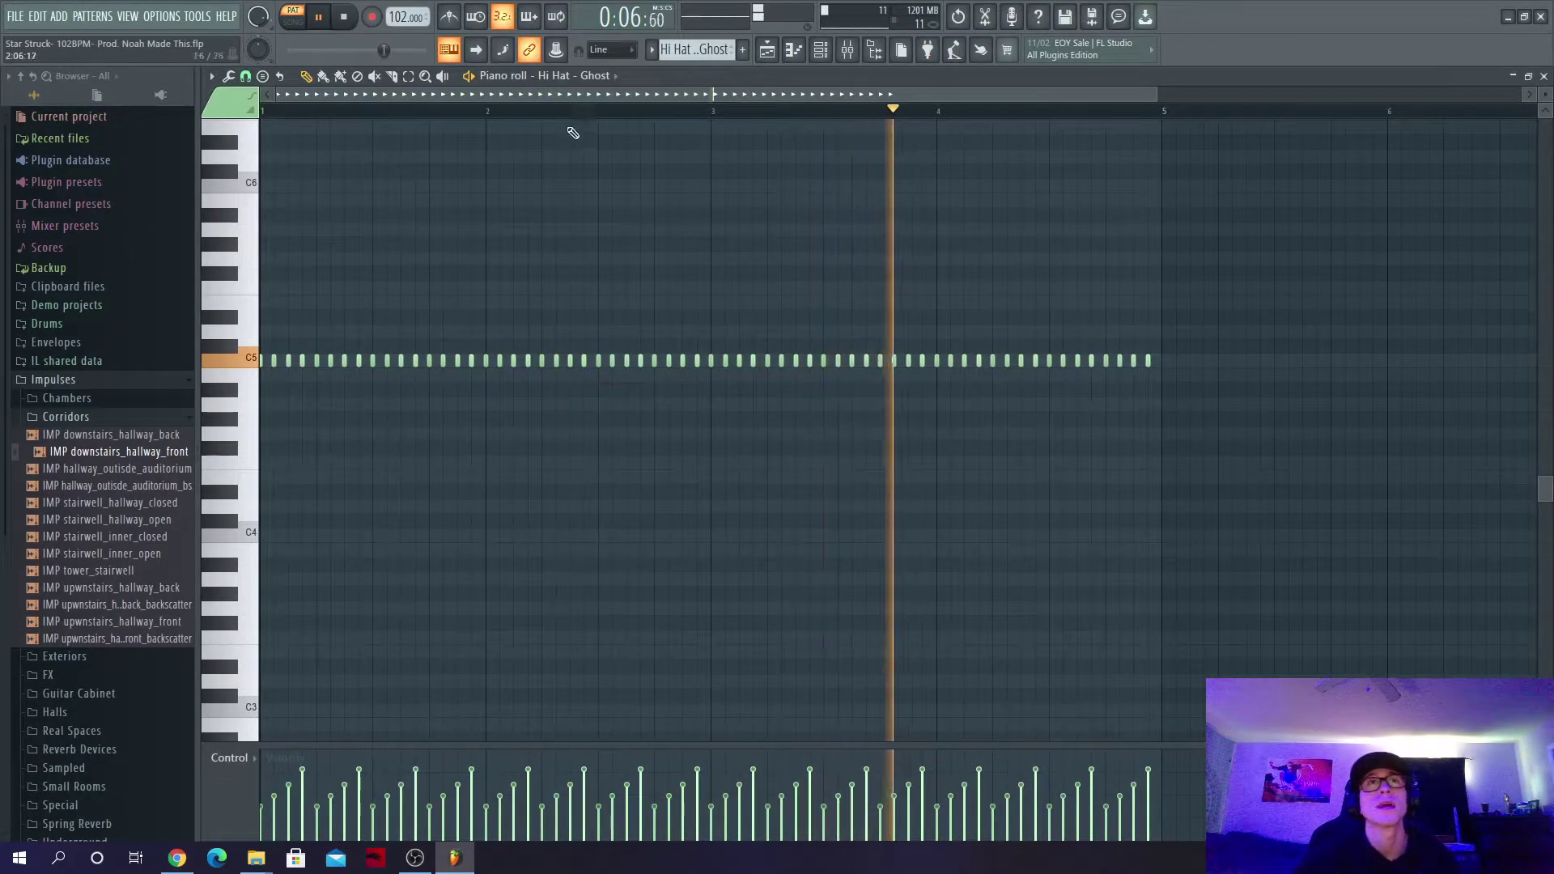
Step: In the playlist, solo Track 12, unmute Massive Punch on Track 1, and play the song from bar 9
key(F5)
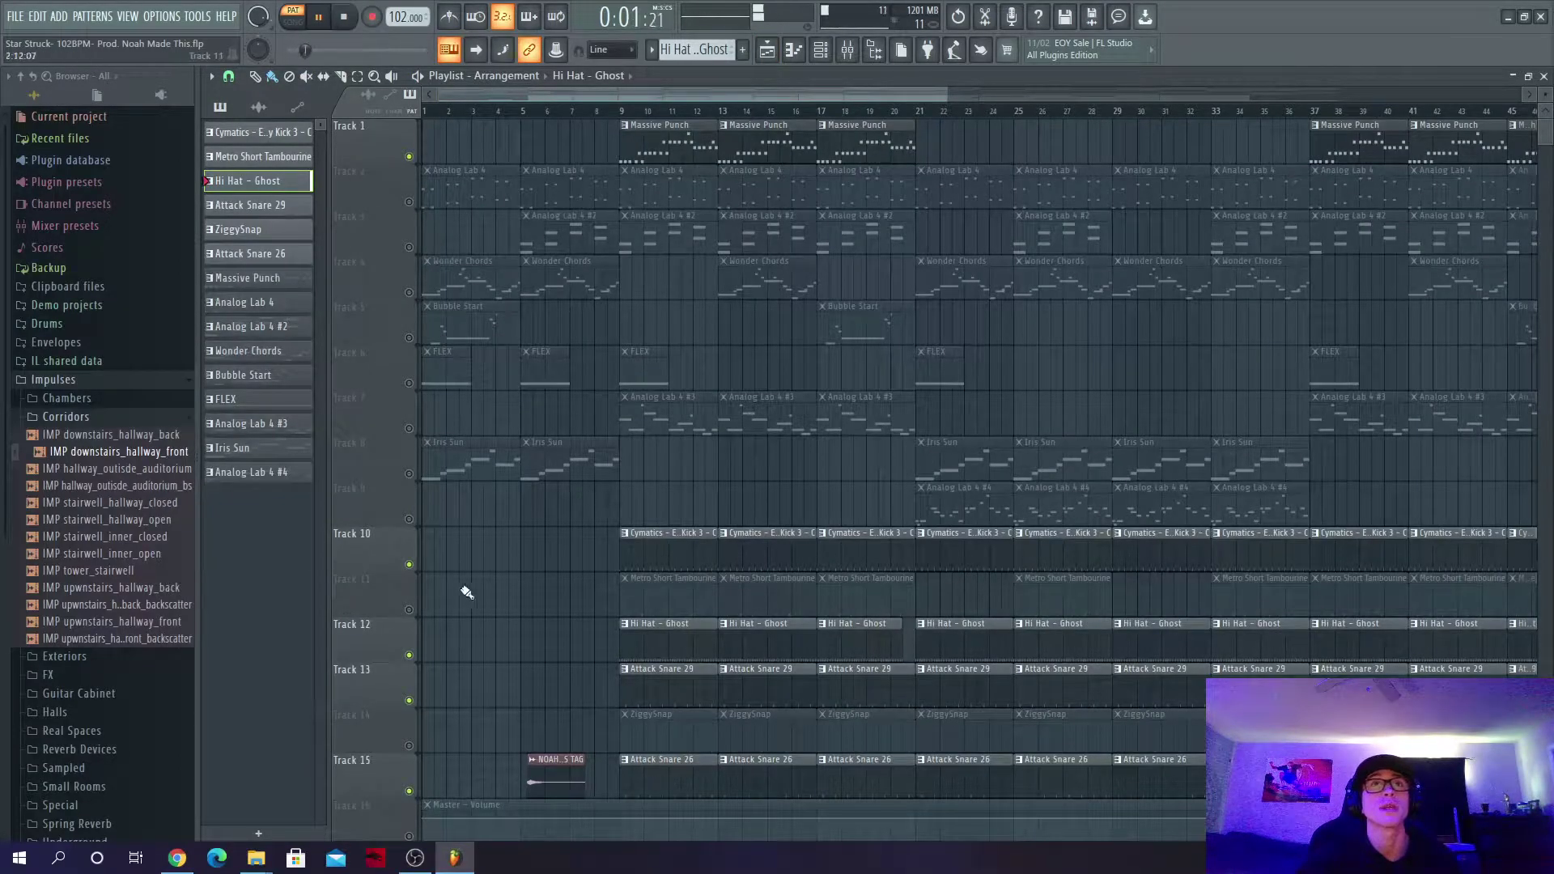
right_click(410, 655)
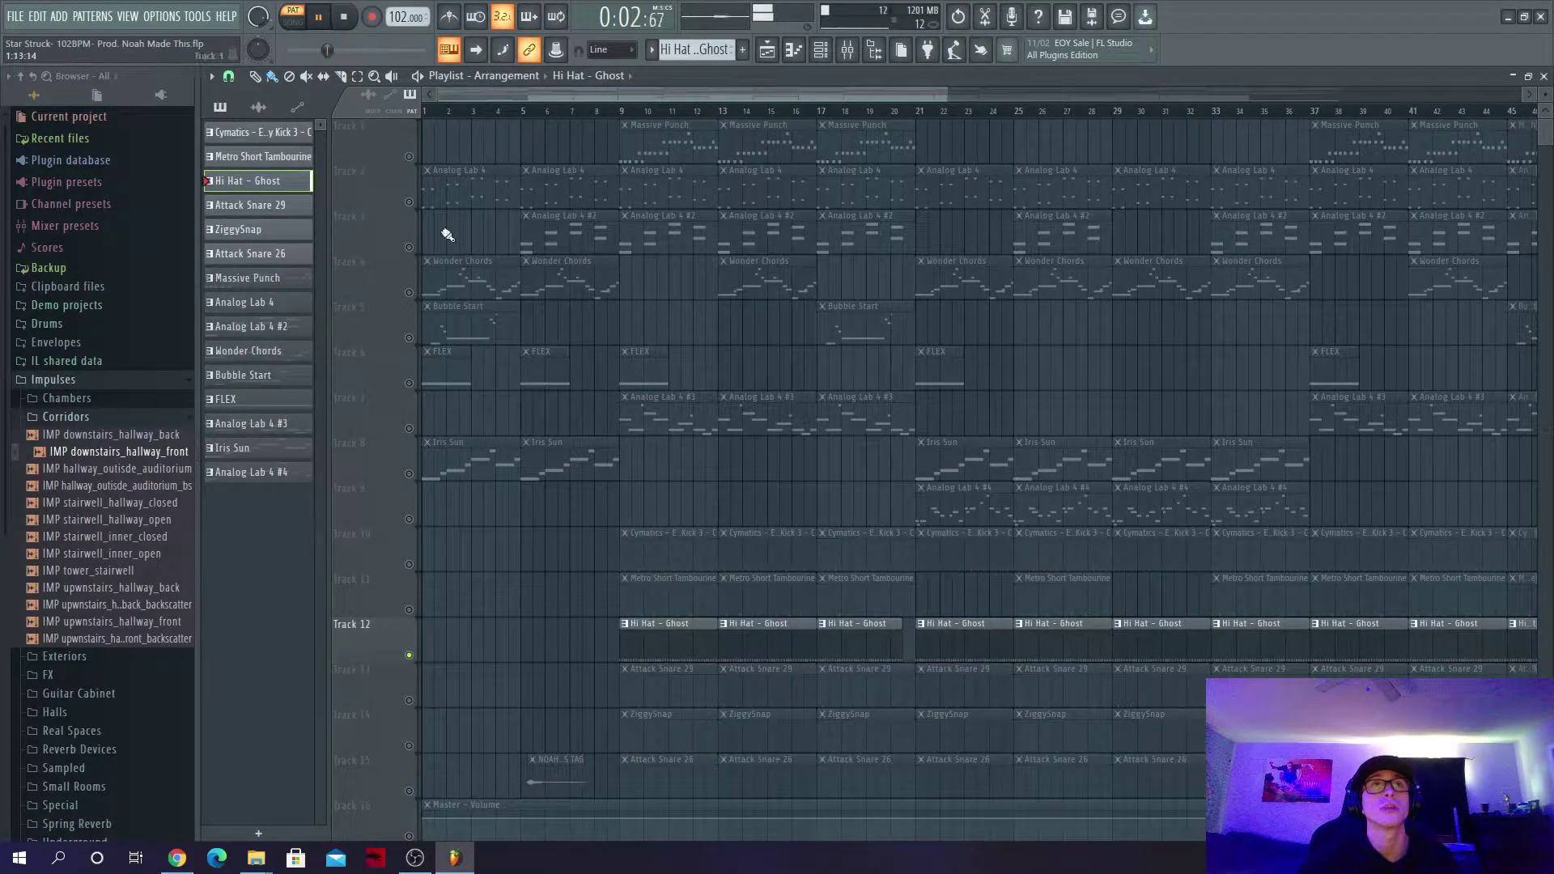
click(409, 157)
click(620, 112)
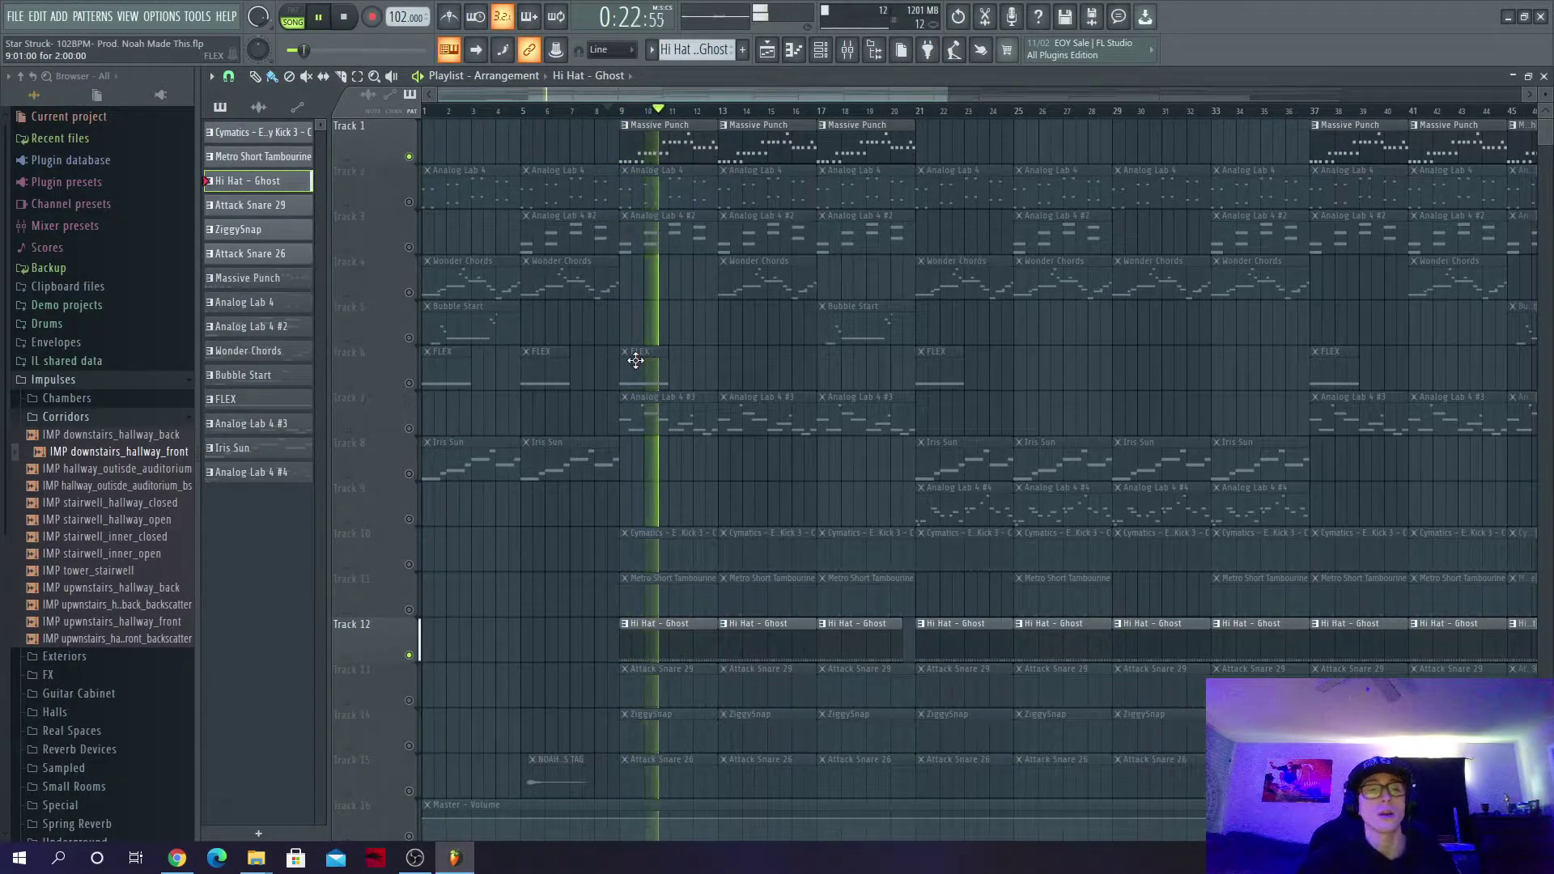
Step: Unmute the kick and snares on Tracks 10, 15 and 13, and collapse the browser's Impulses folder
click(411, 564)
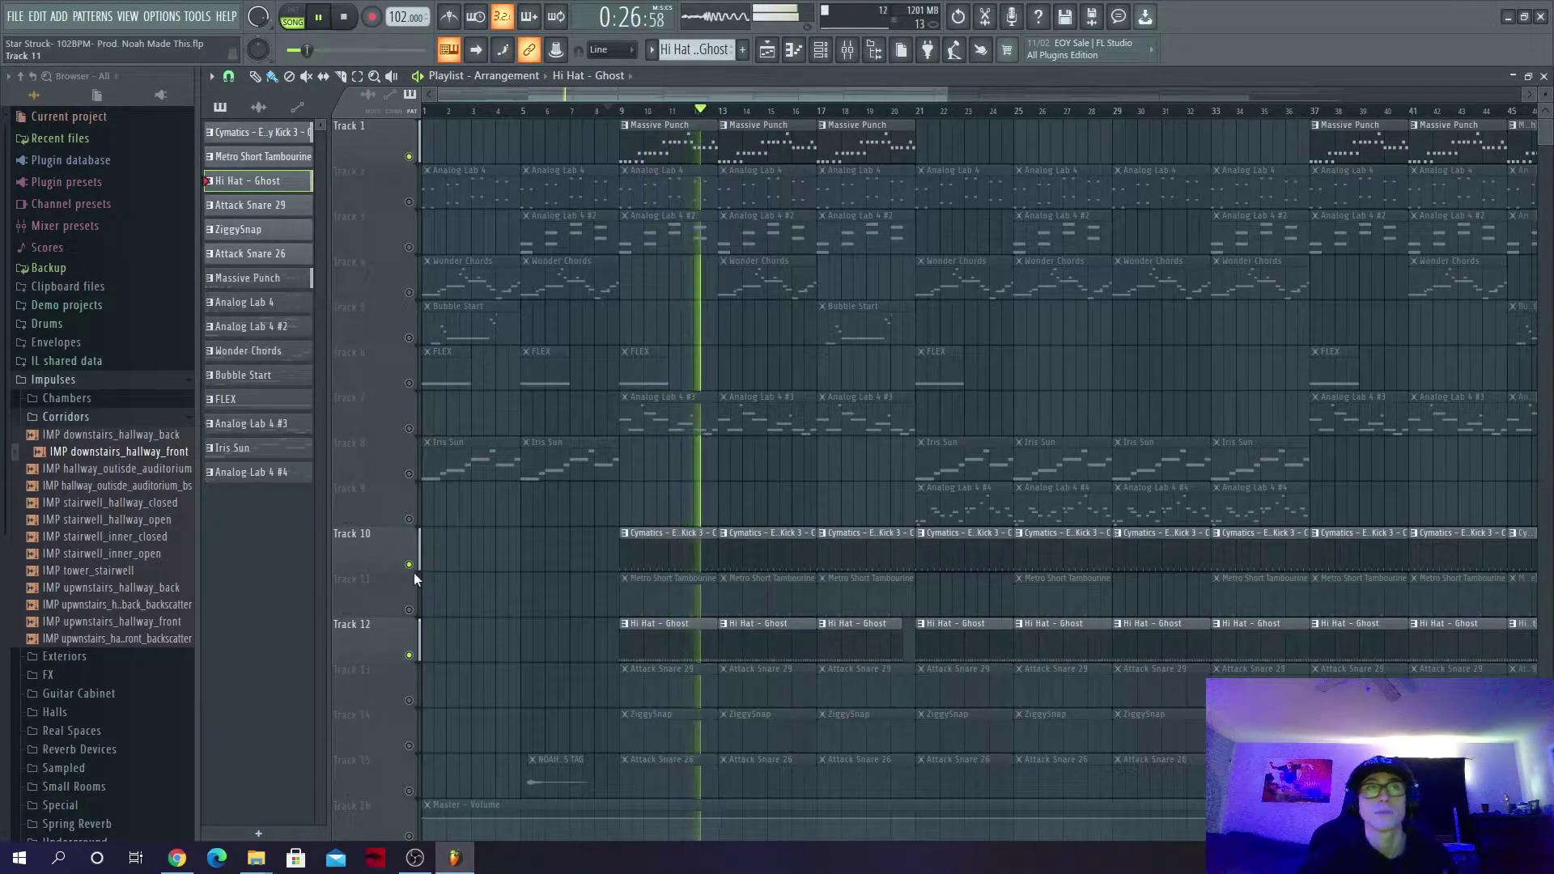
click(409, 792)
click(410, 701)
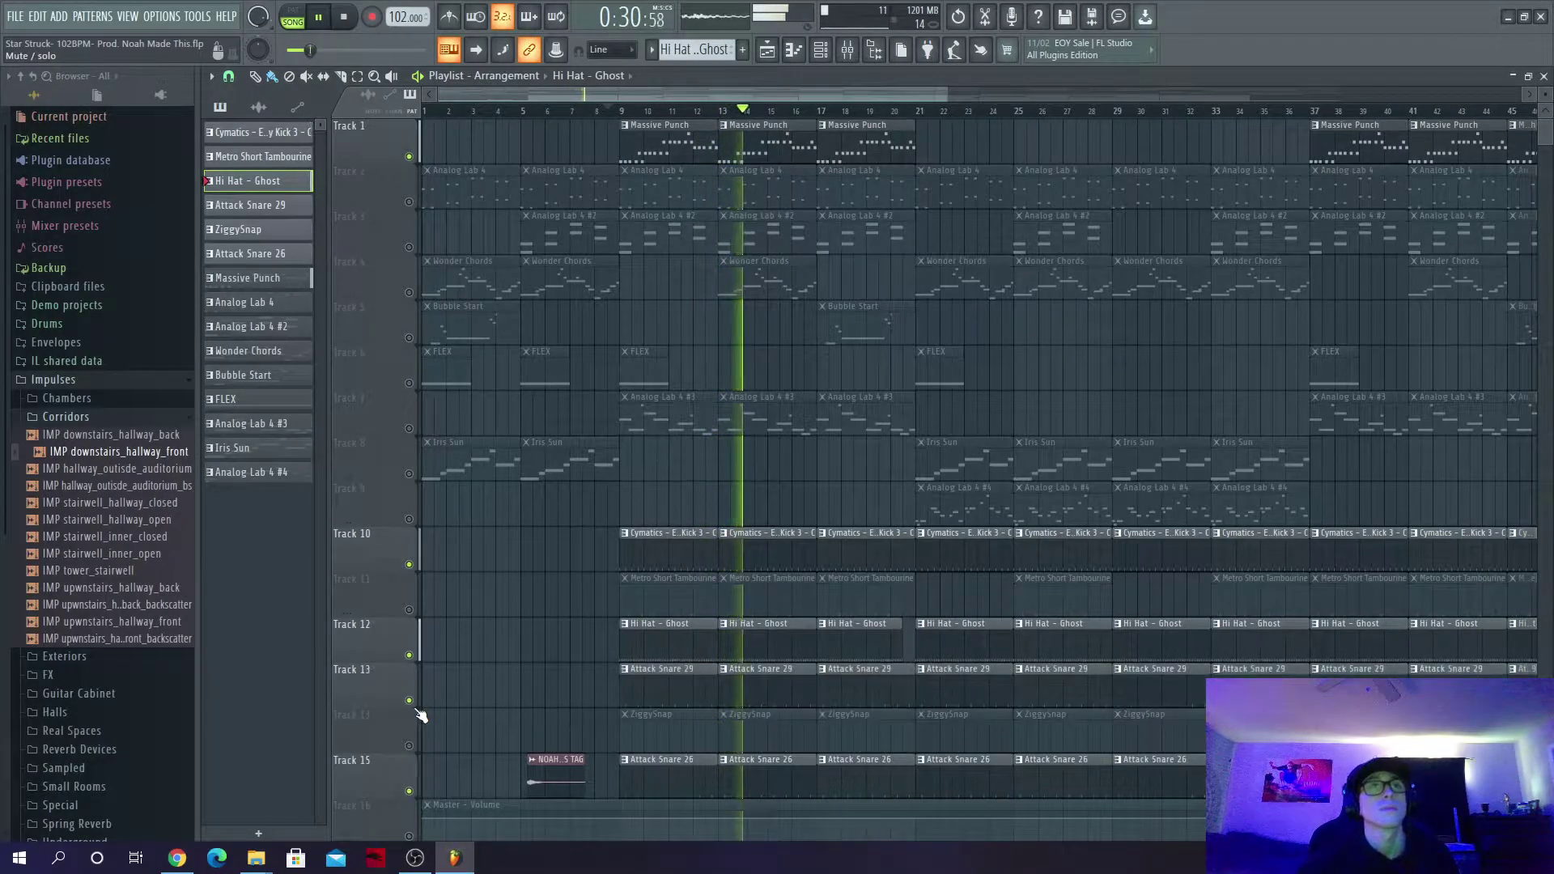
click(117, 419)
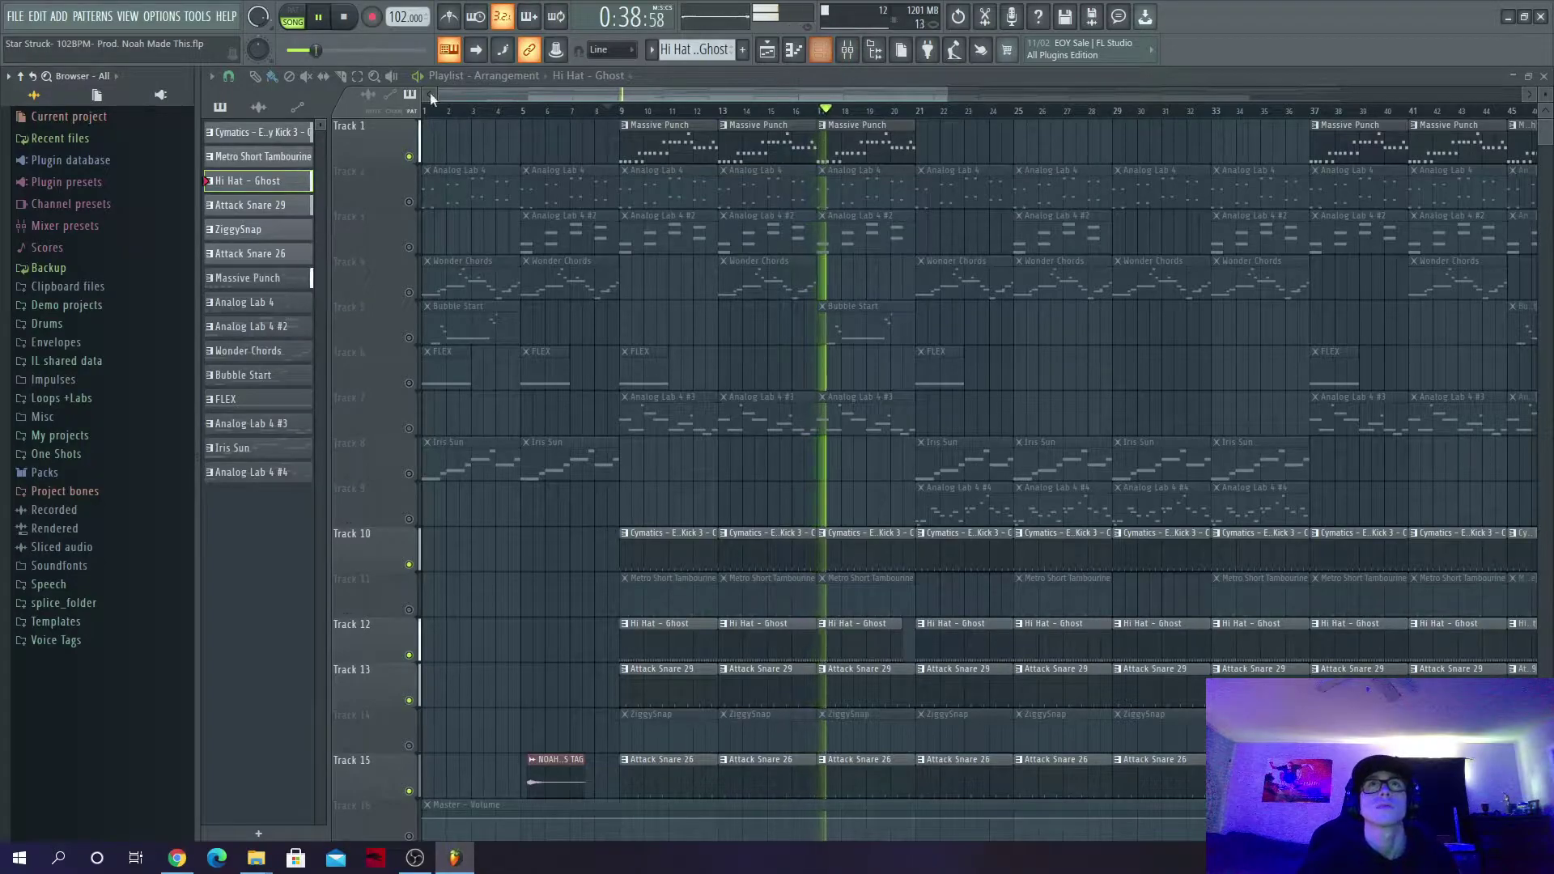
Step: Show the Attack Snare 26 pattern in the channel rack and look through the browser's Packs Drums folder, collapsing it again
click(319, 17)
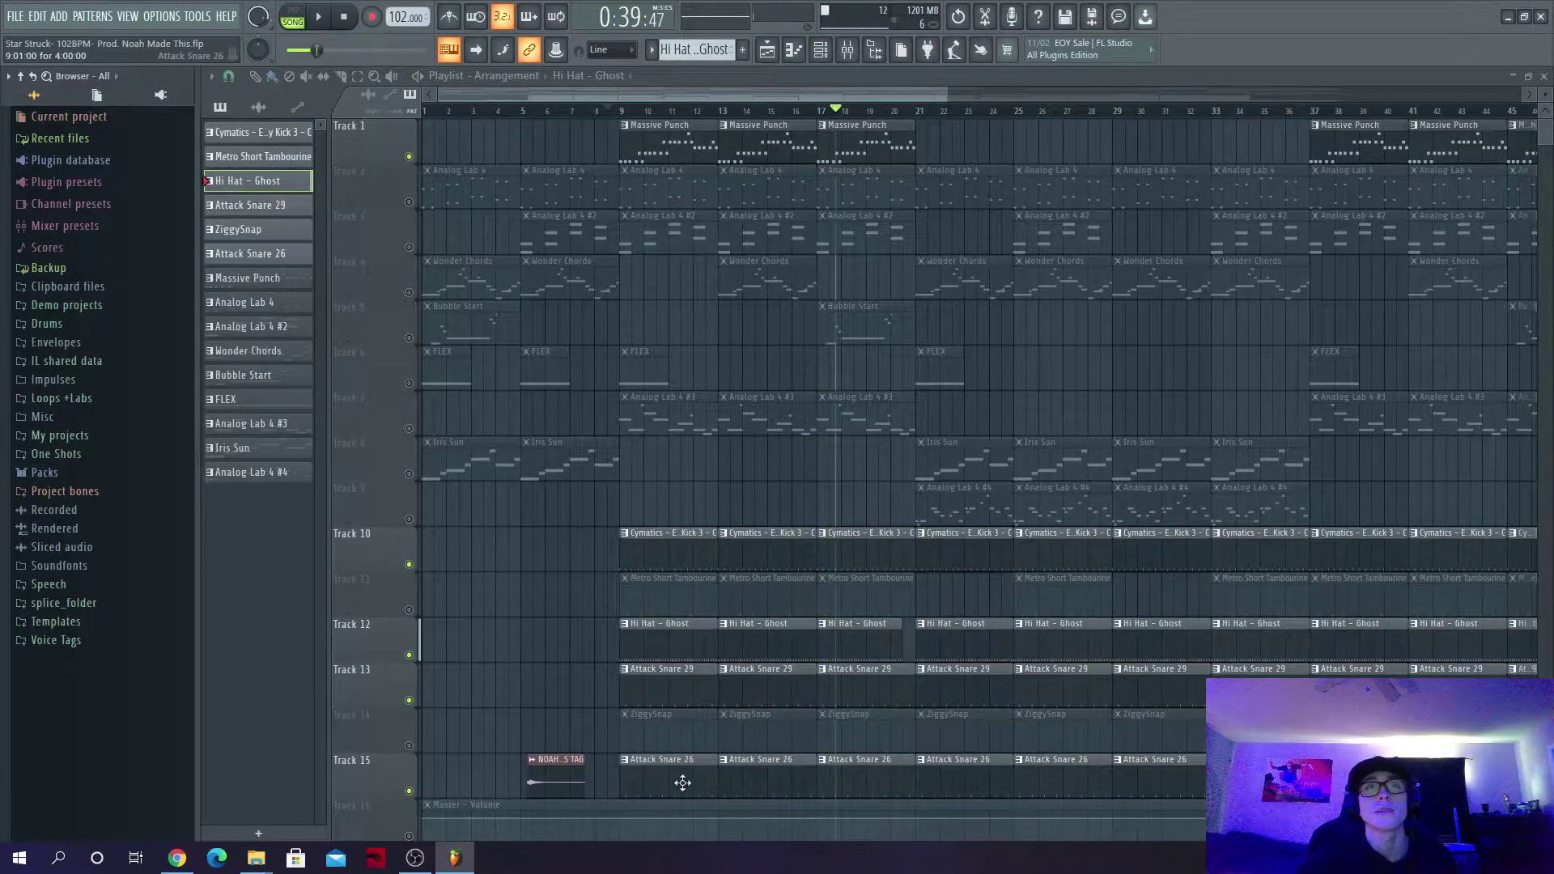
click(820, 49)
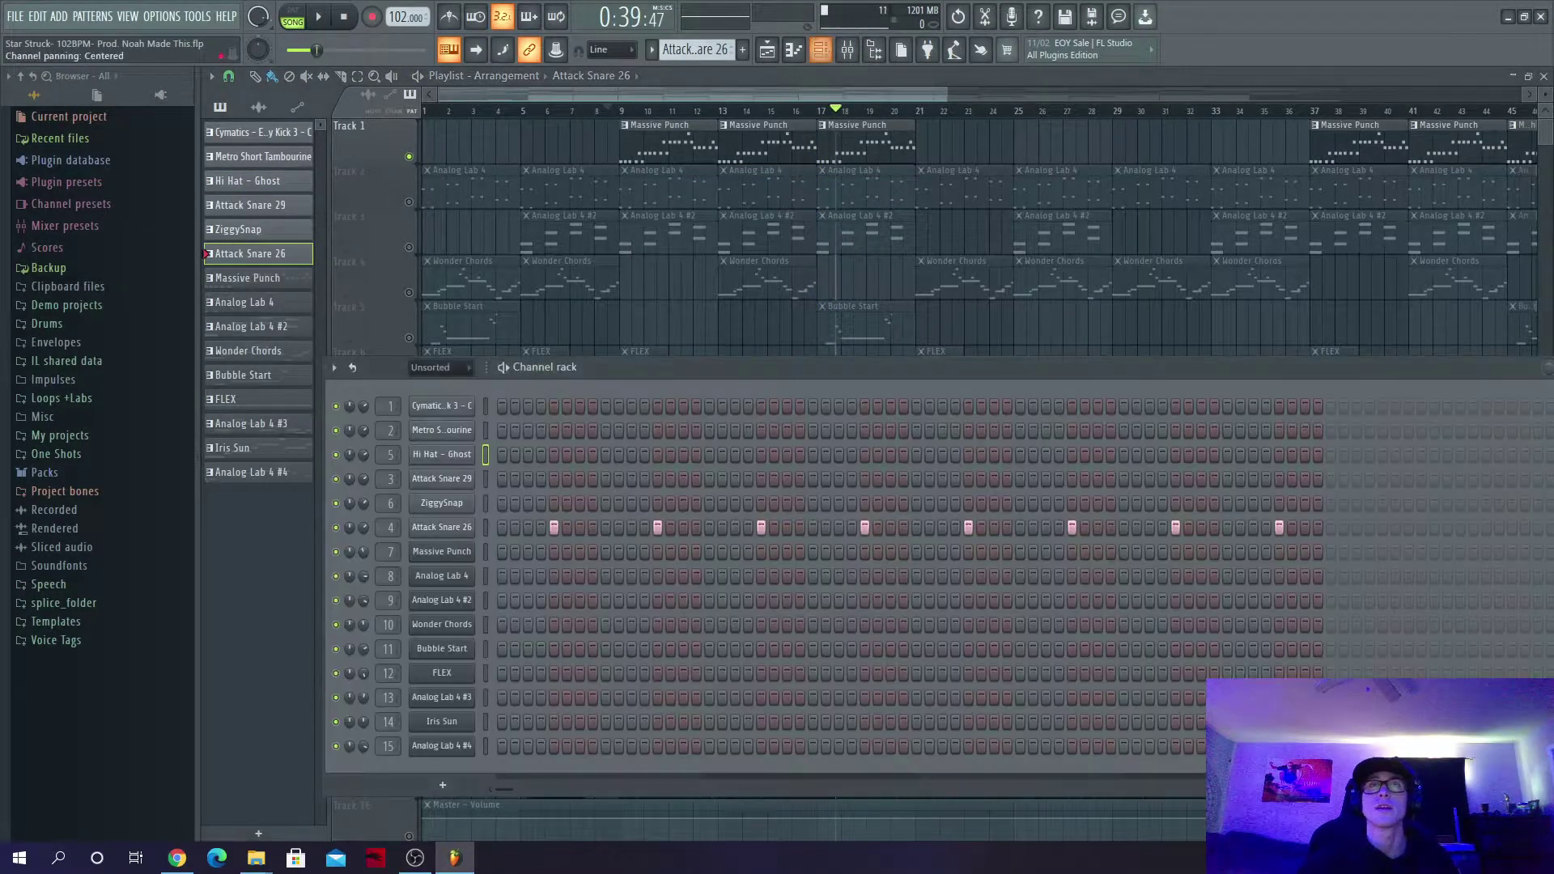
click(77, 471)
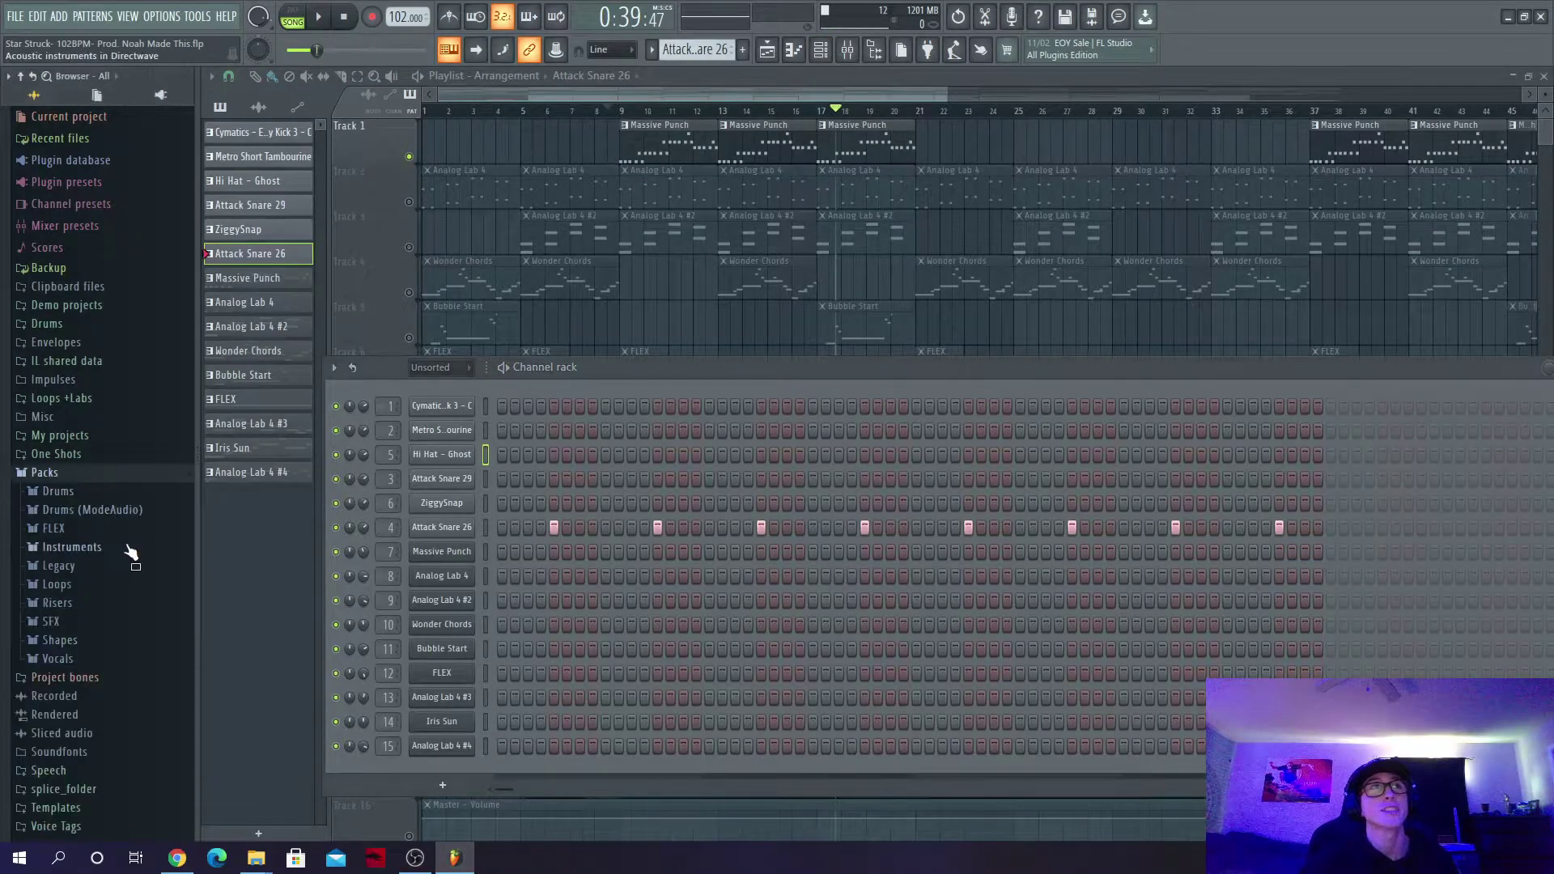
click(113, 498)
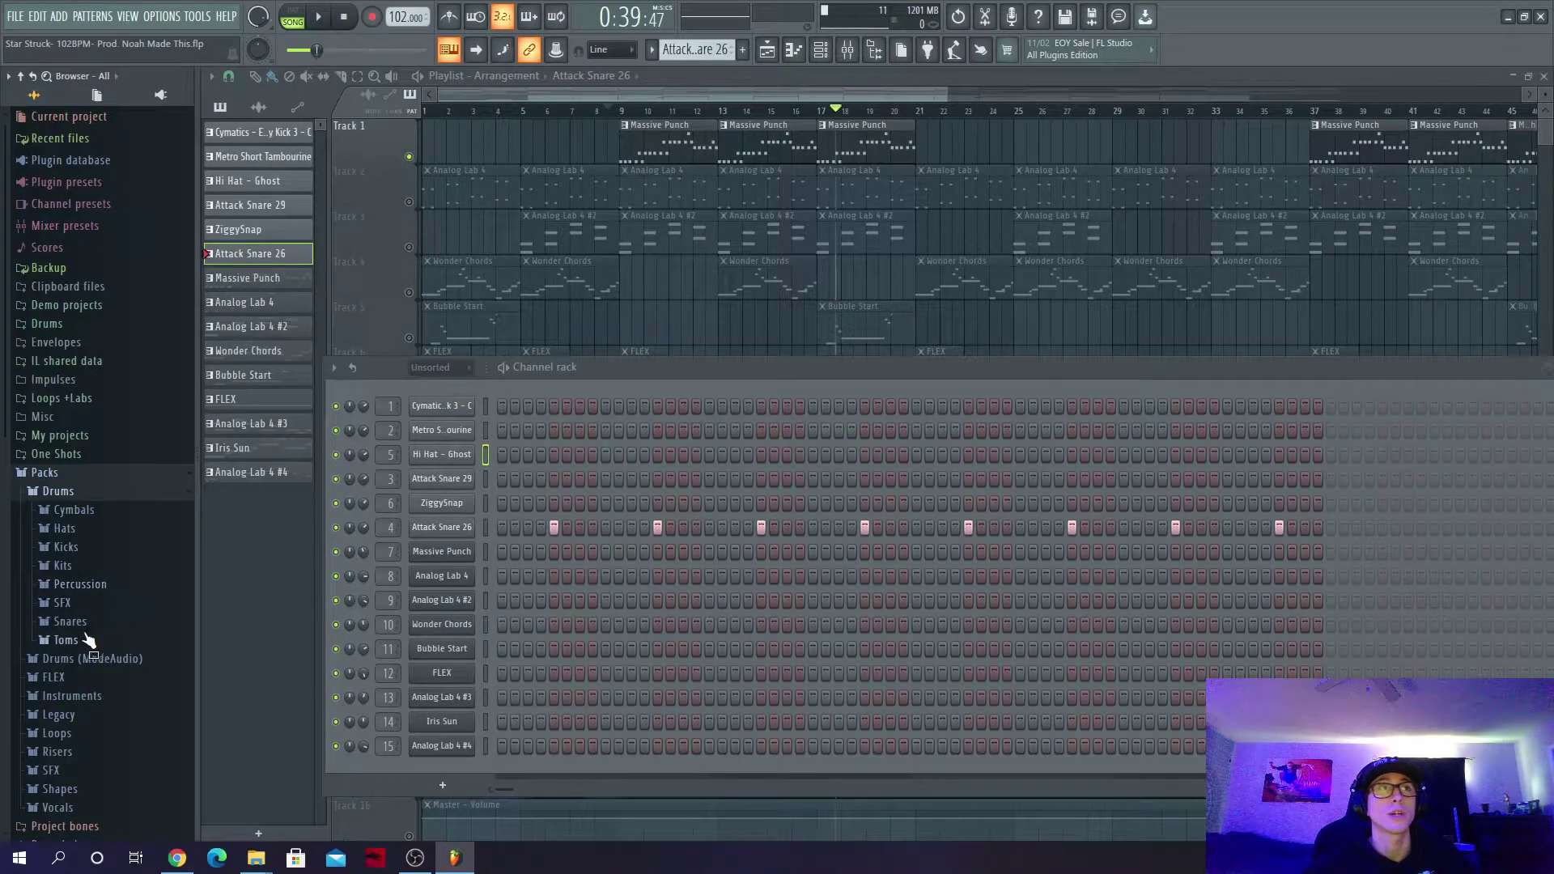
click(159, 497)
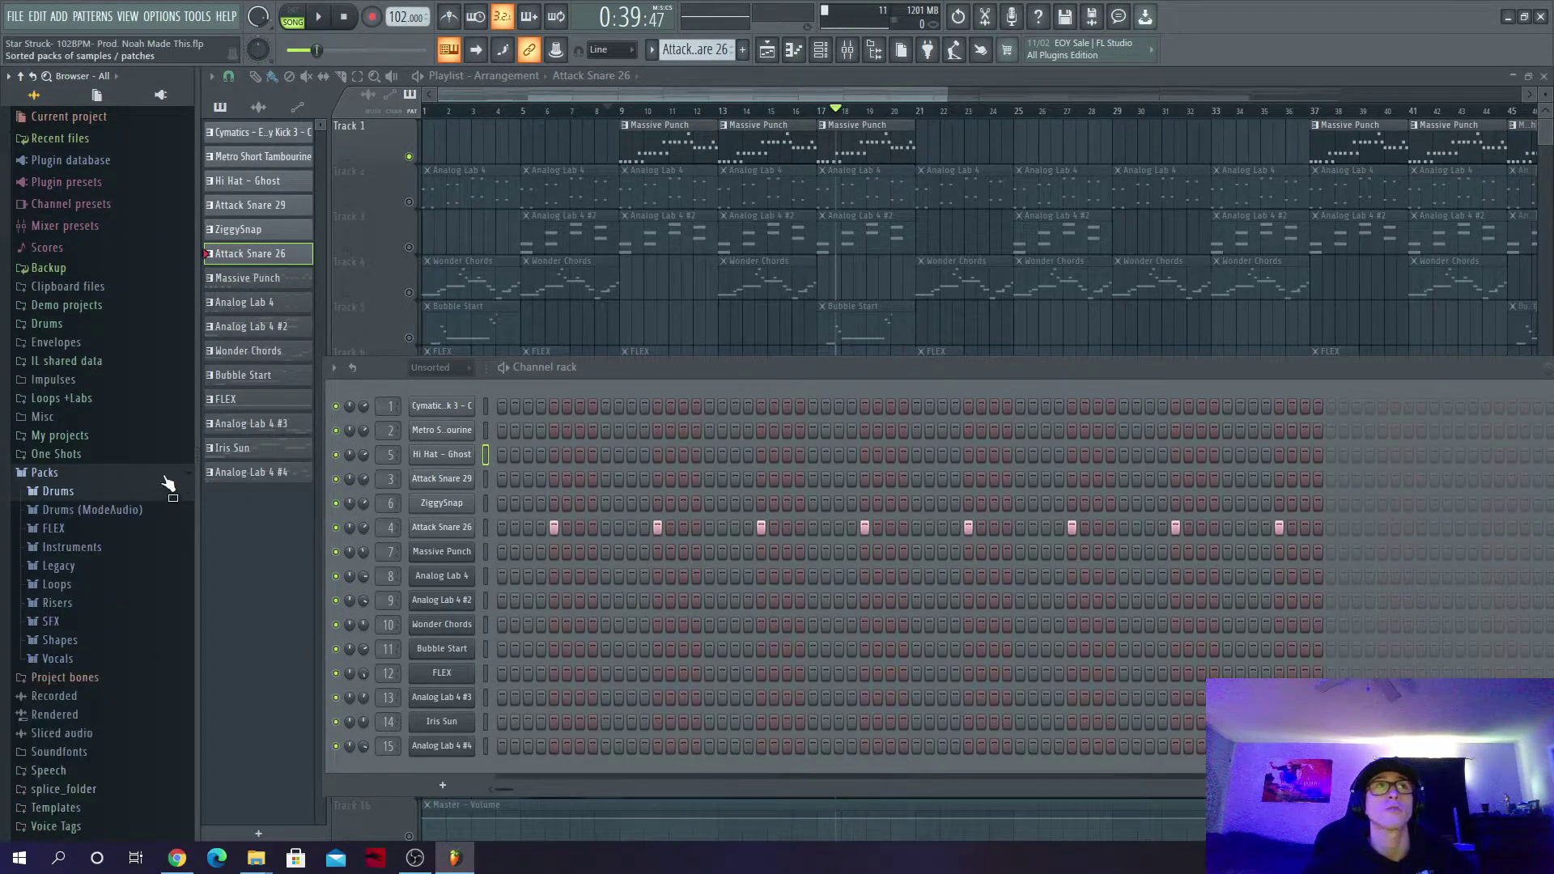
click(164, 477)
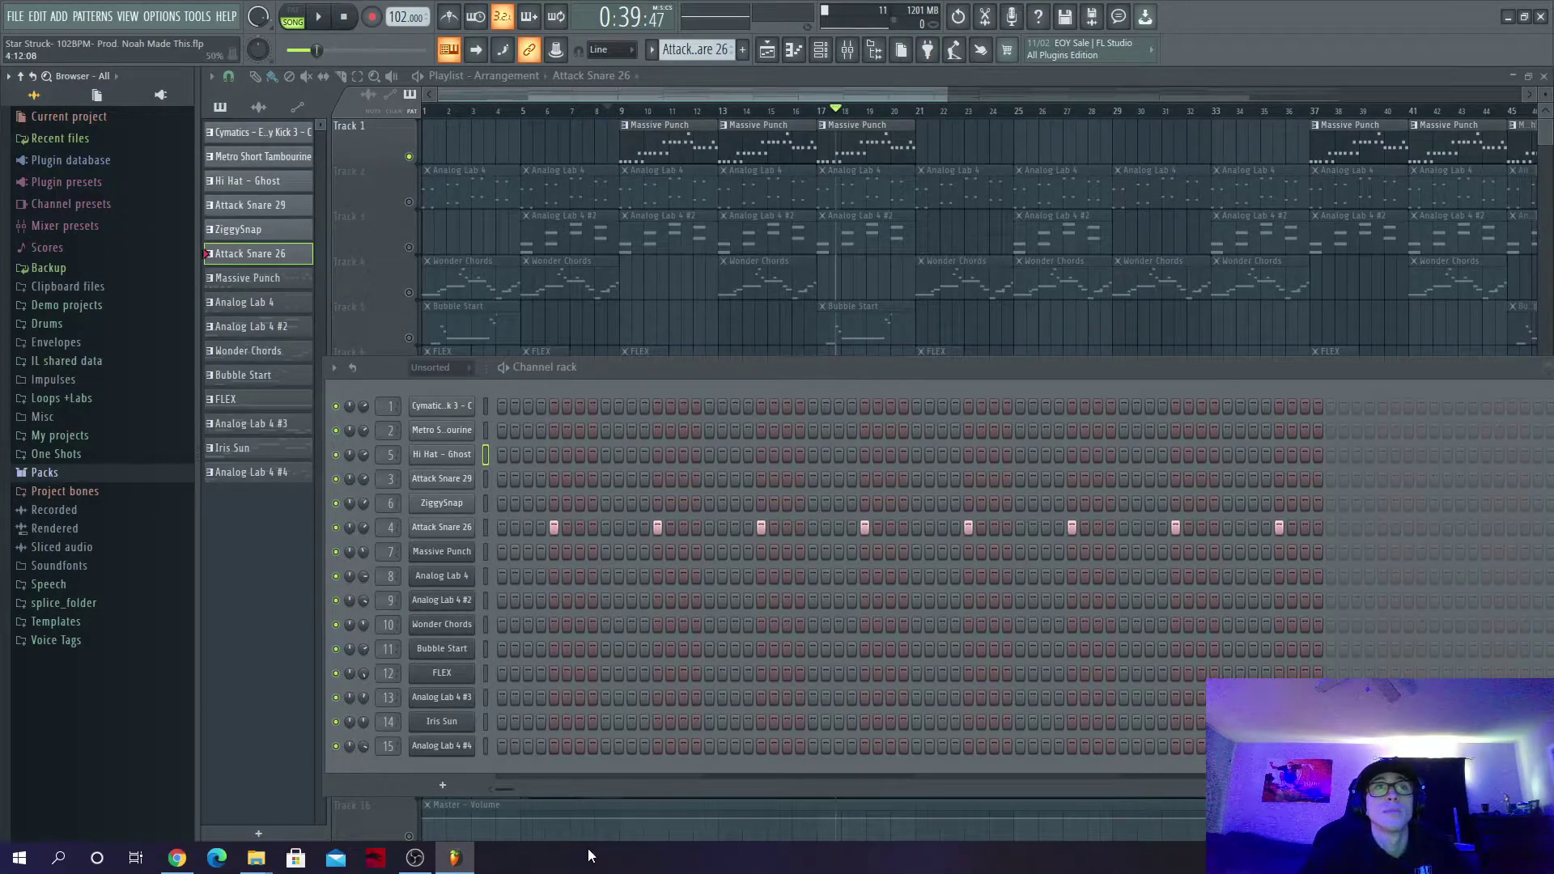
Step: Solo ZiggySnap on Track 14 and play it from bar 9
click(624, 111)
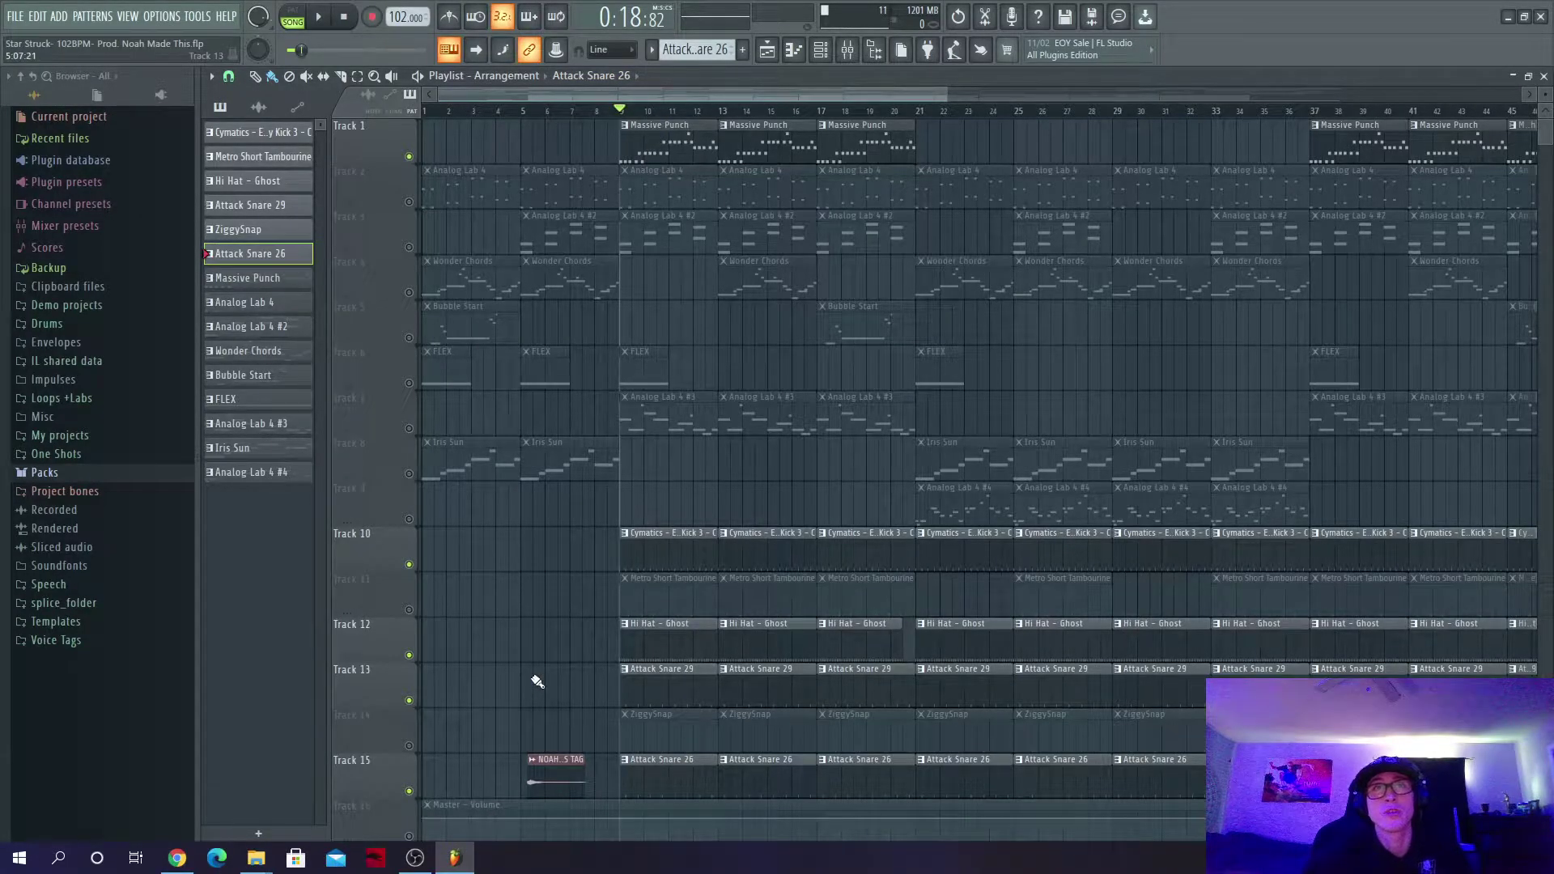
click(411, 749)
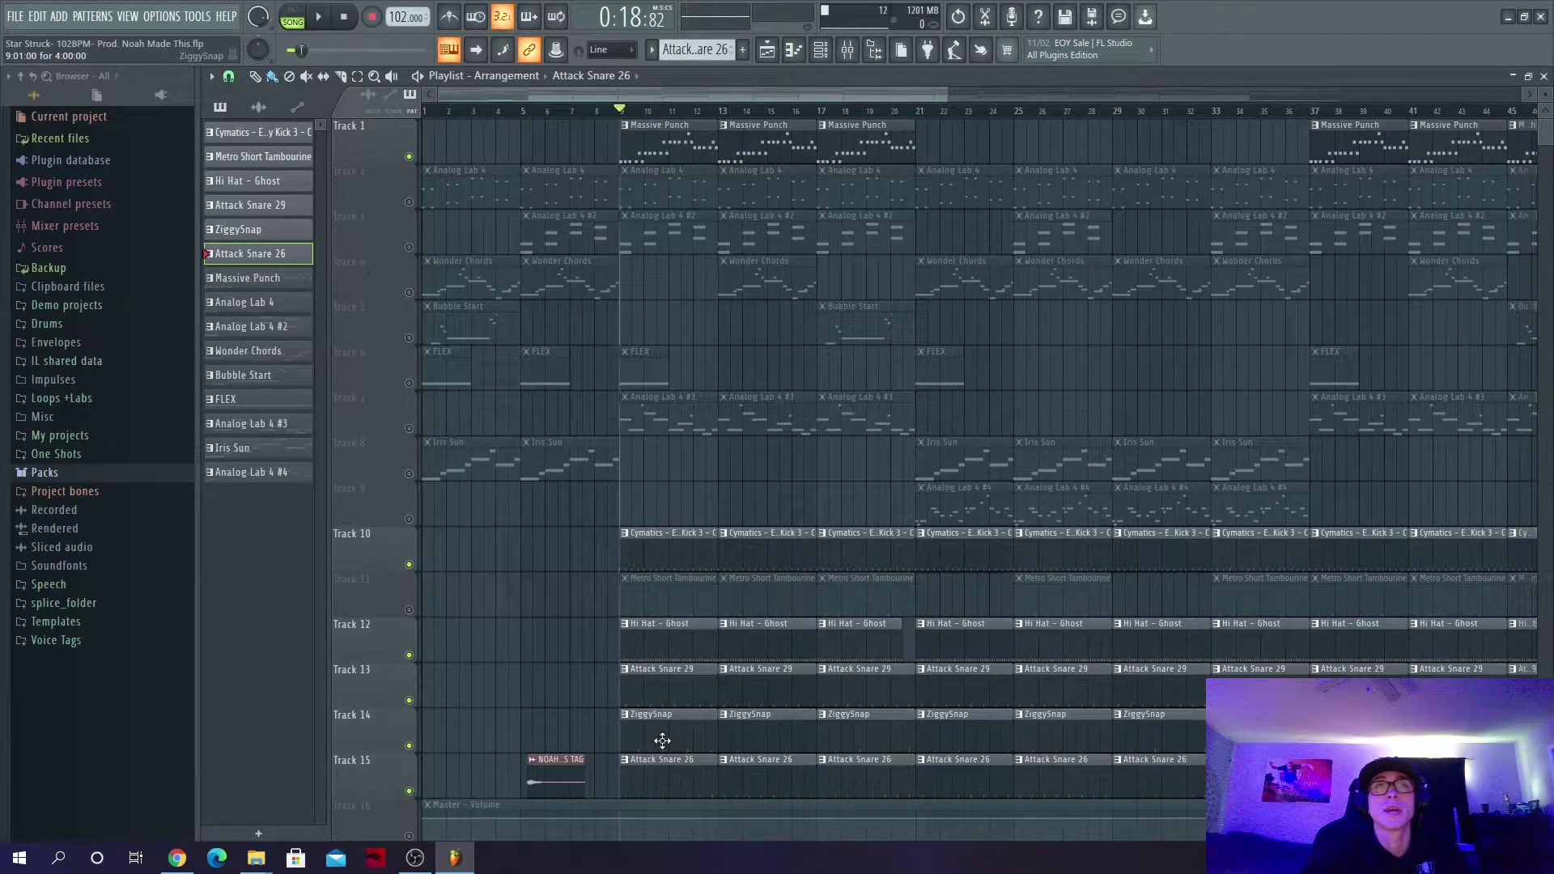
right_click(409, 746)
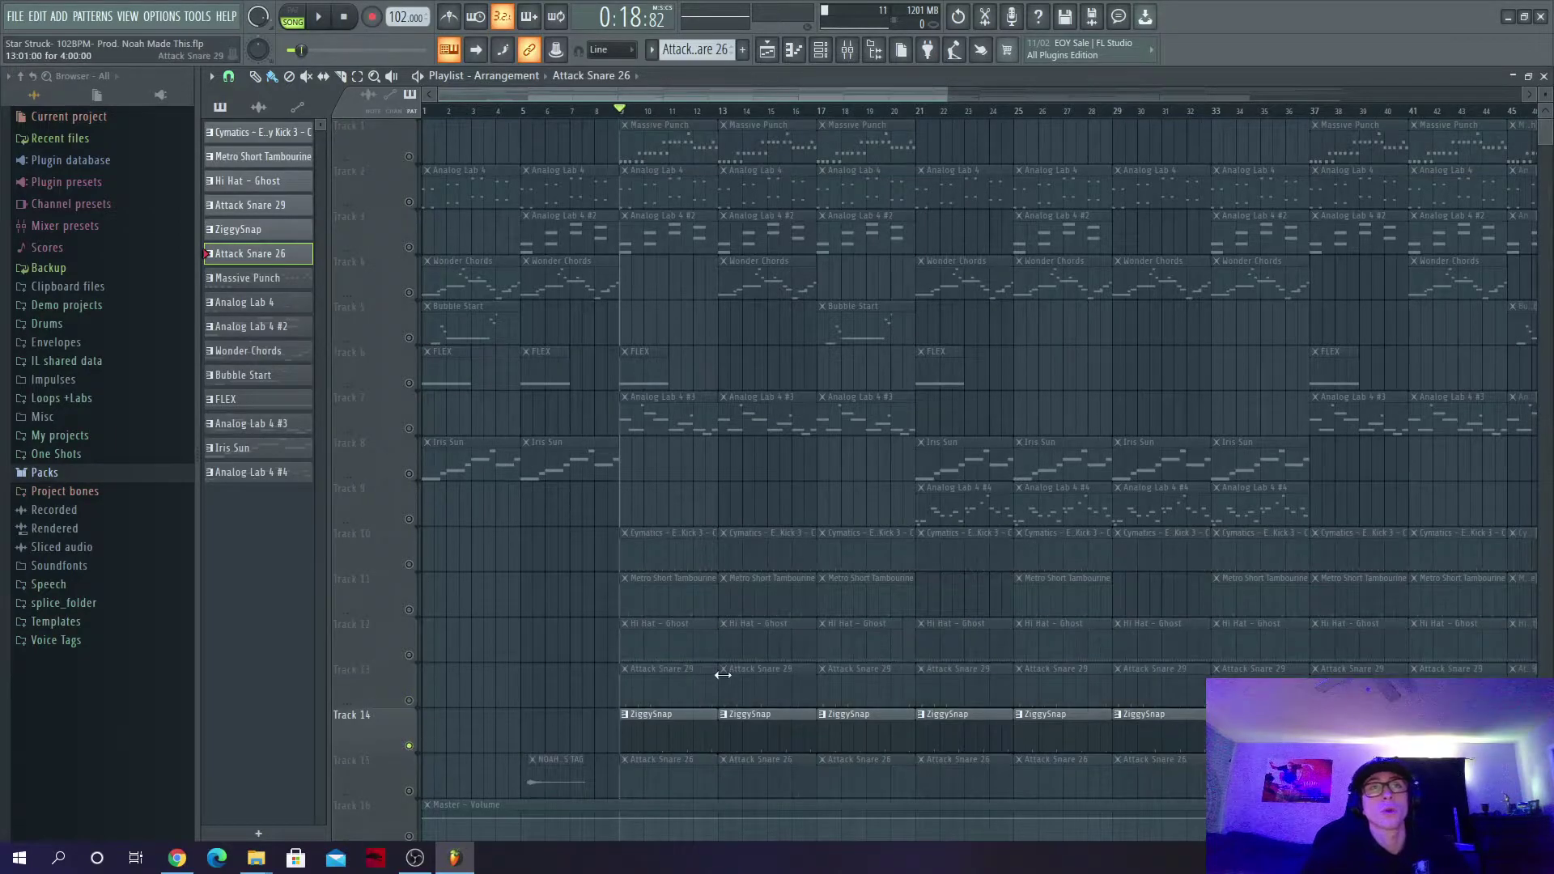
key(space)
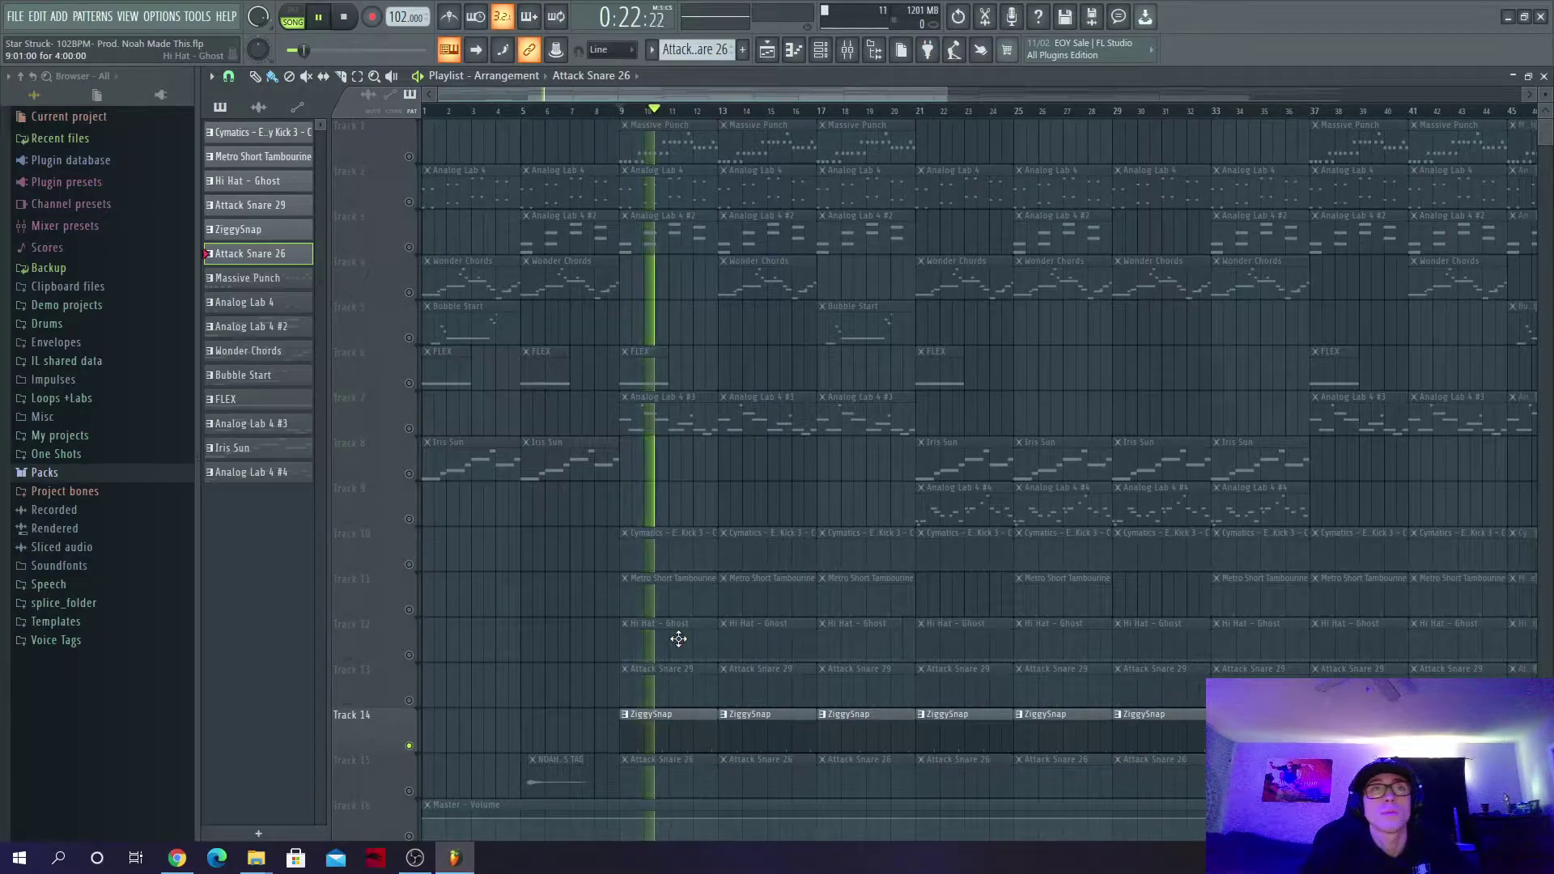
key(space)
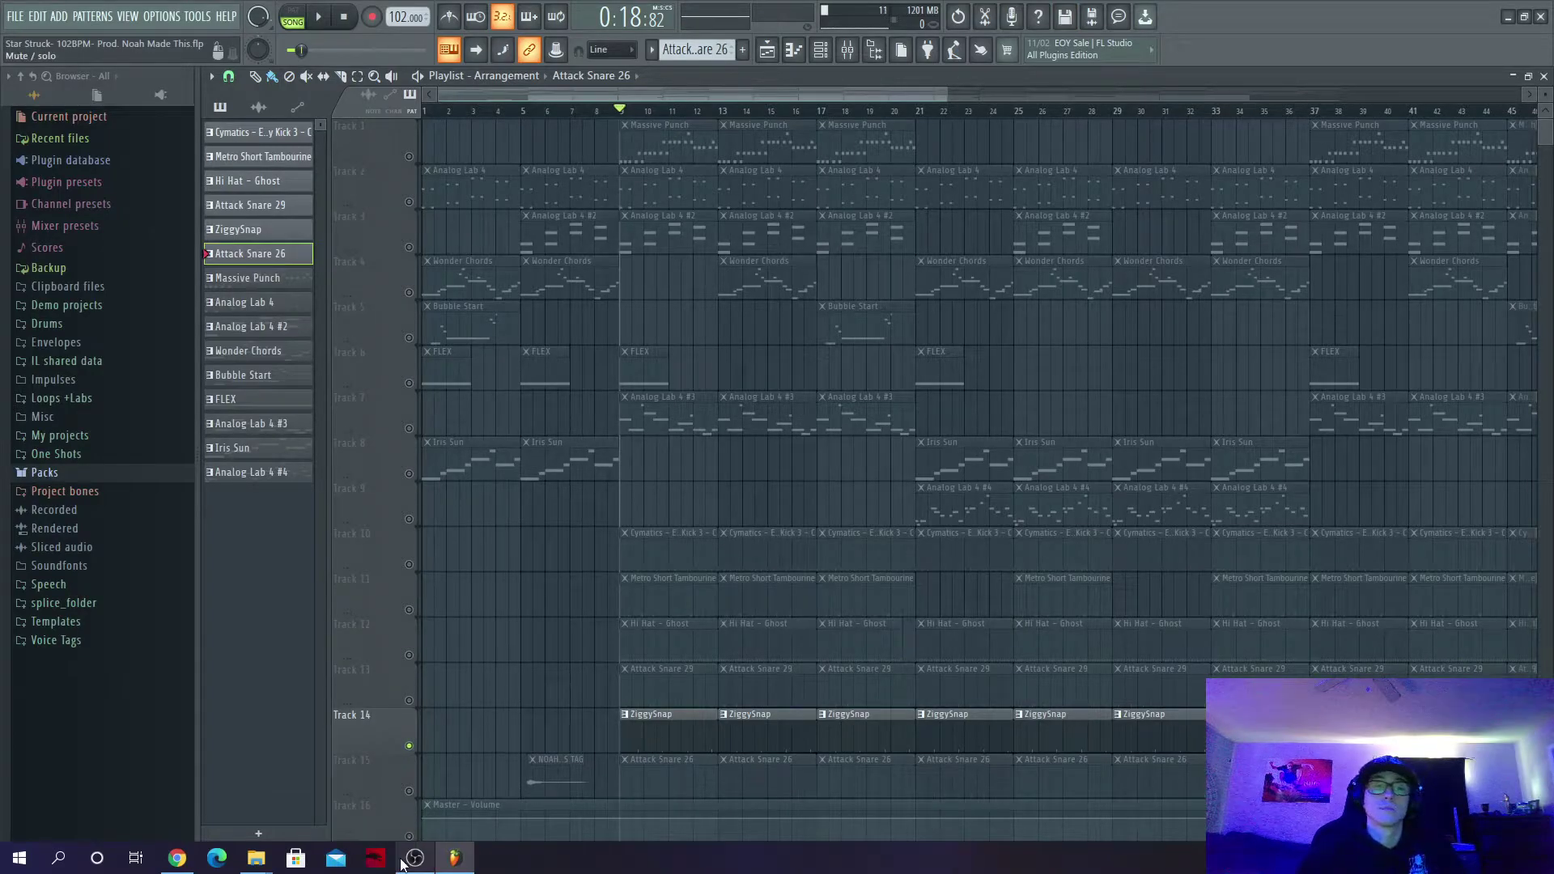
mouse_move(402, 863)
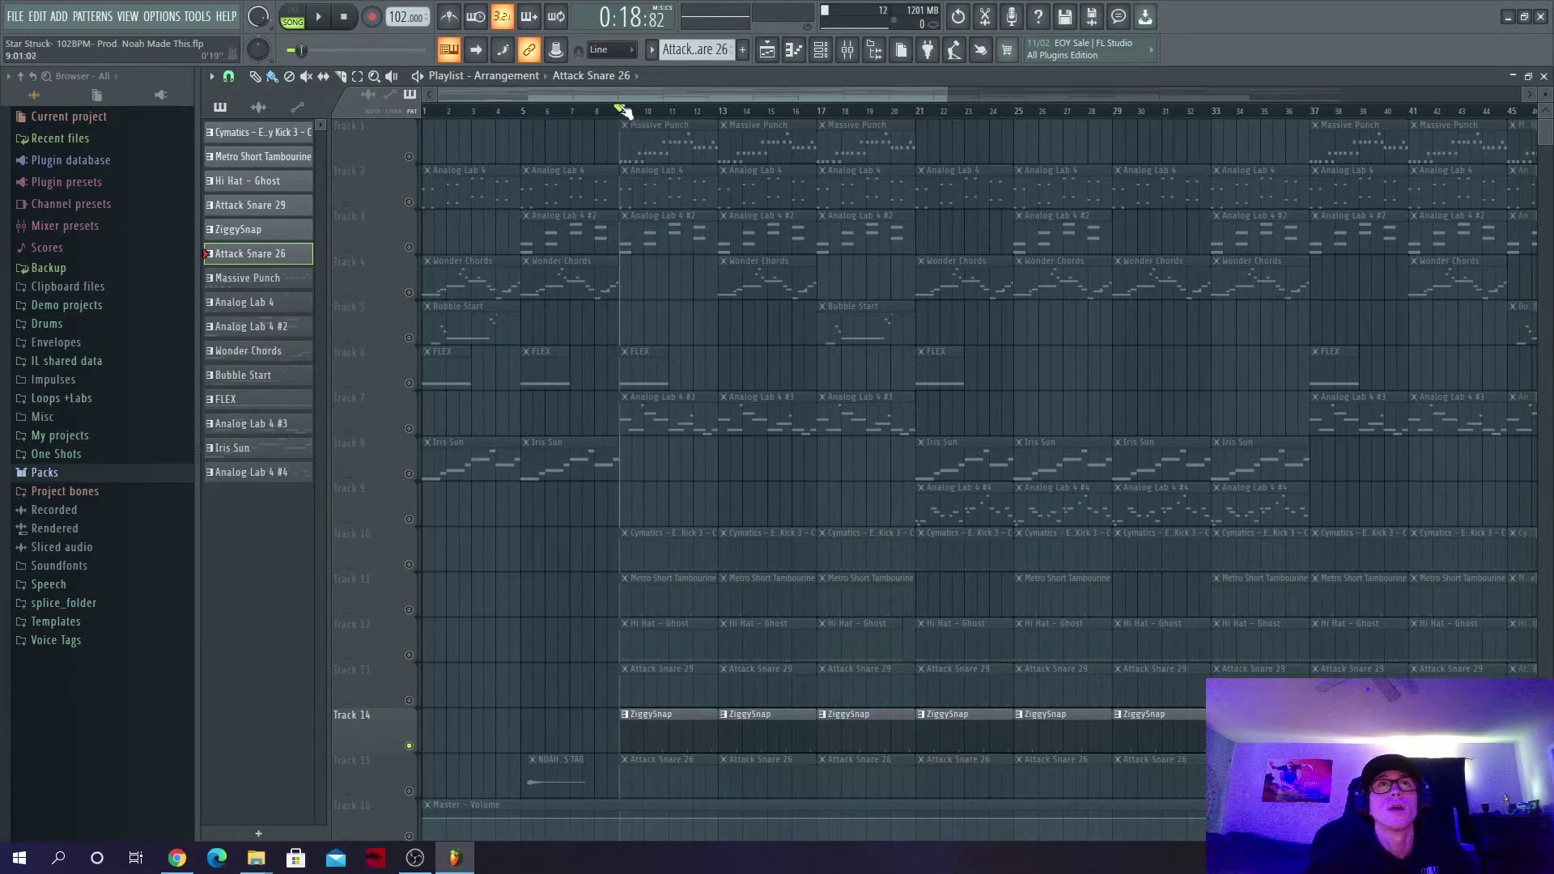
Step: Unmute Tracks 10 to 13, 15 and 16 plus Massive Punch on Track 1, and play the song from bar 9
drag(411, 567, 433, 812)
click(410, 792)
scroll(415, 769, down, 2)
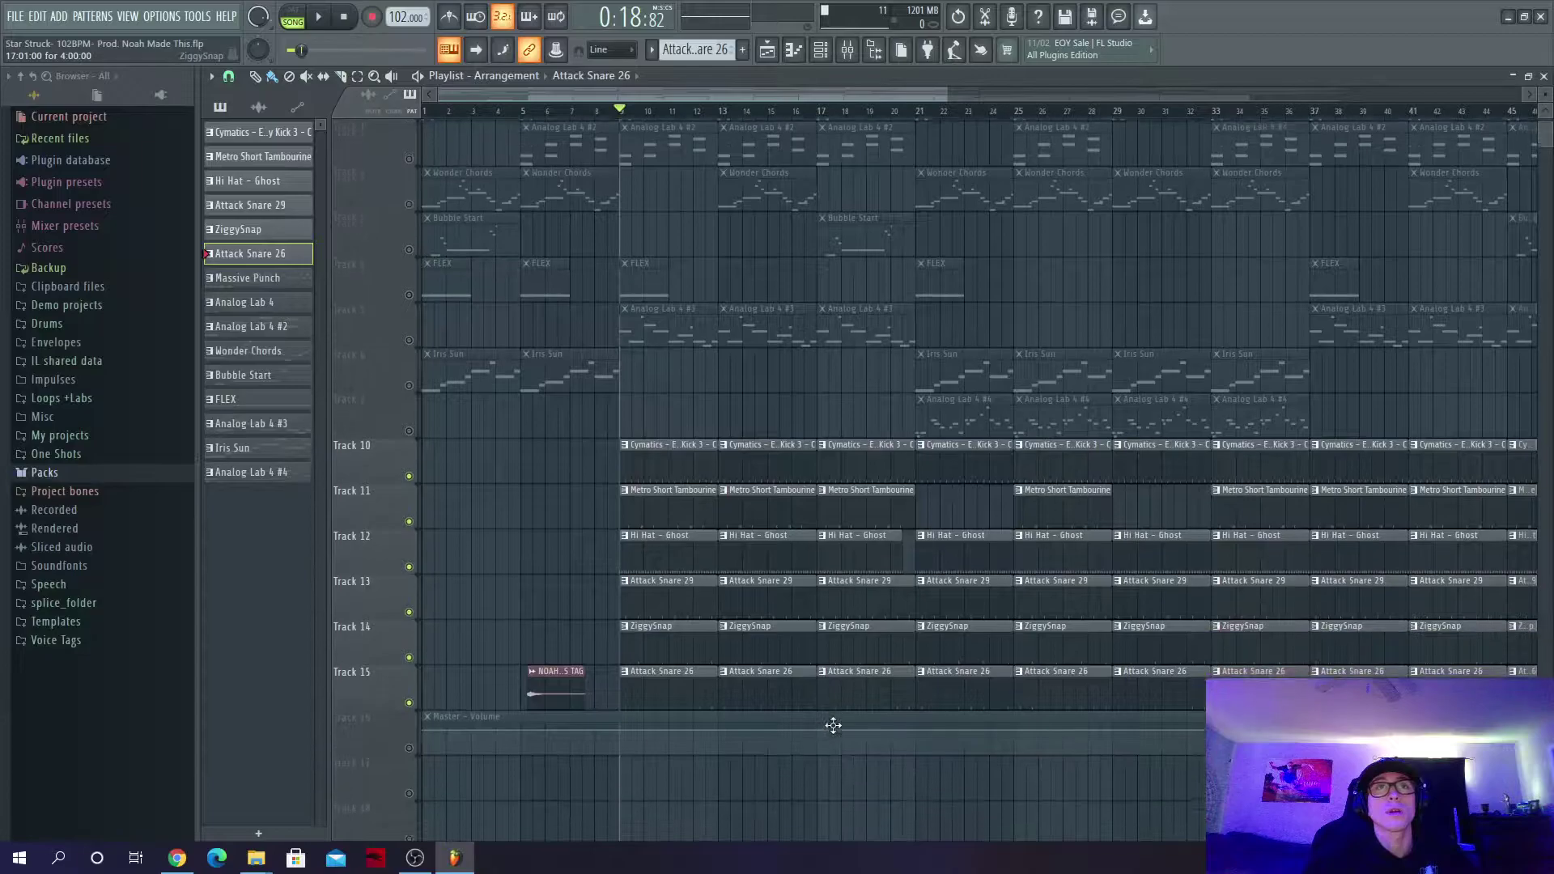
click(409, 746)
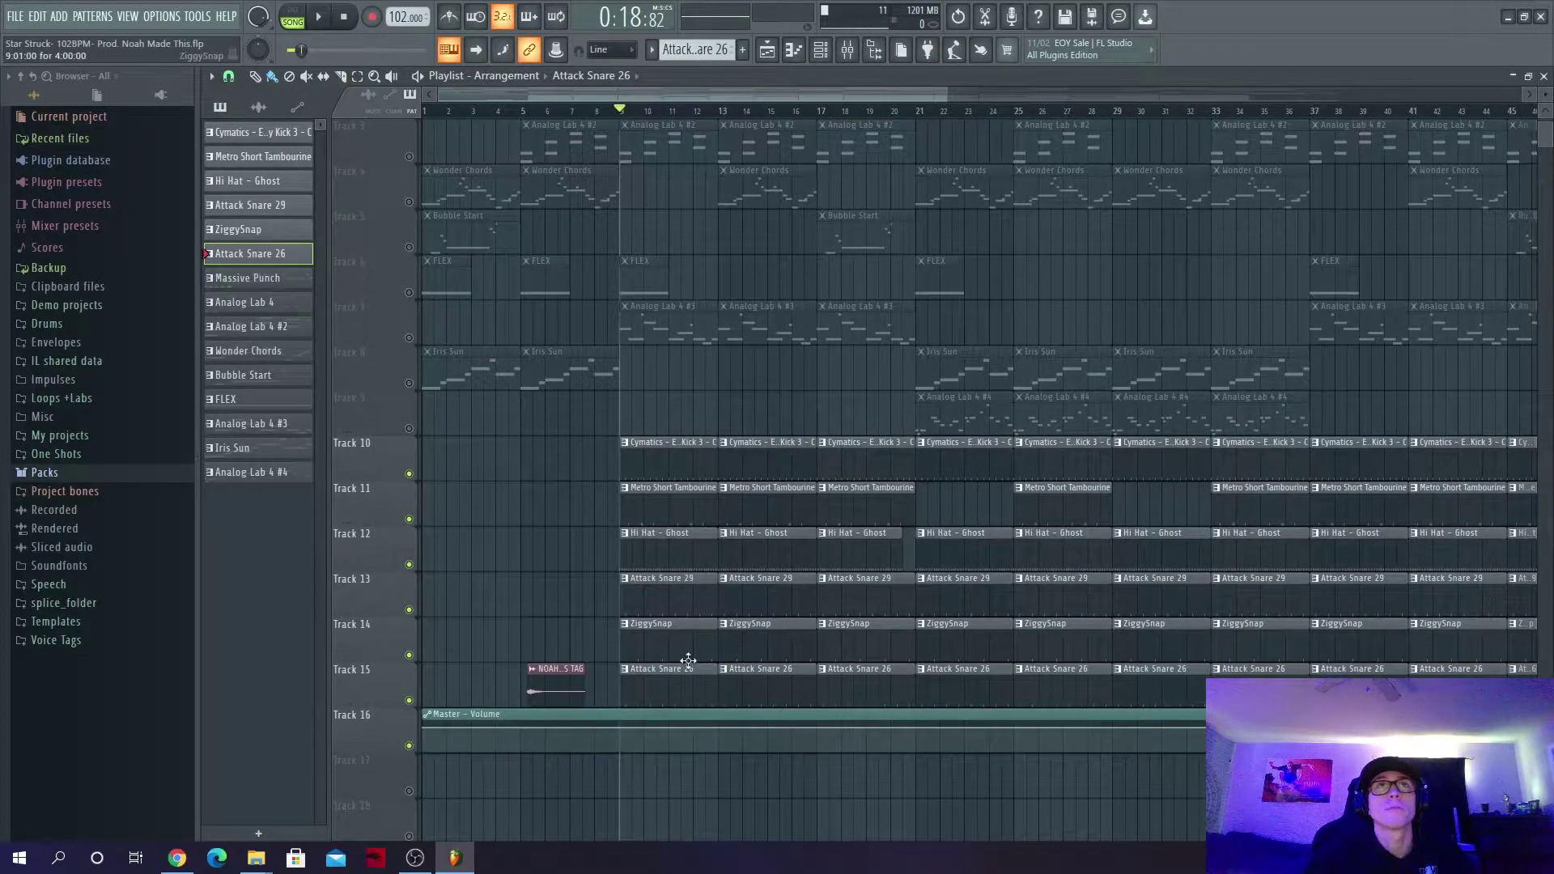
scroll(688, 661, up, 2)
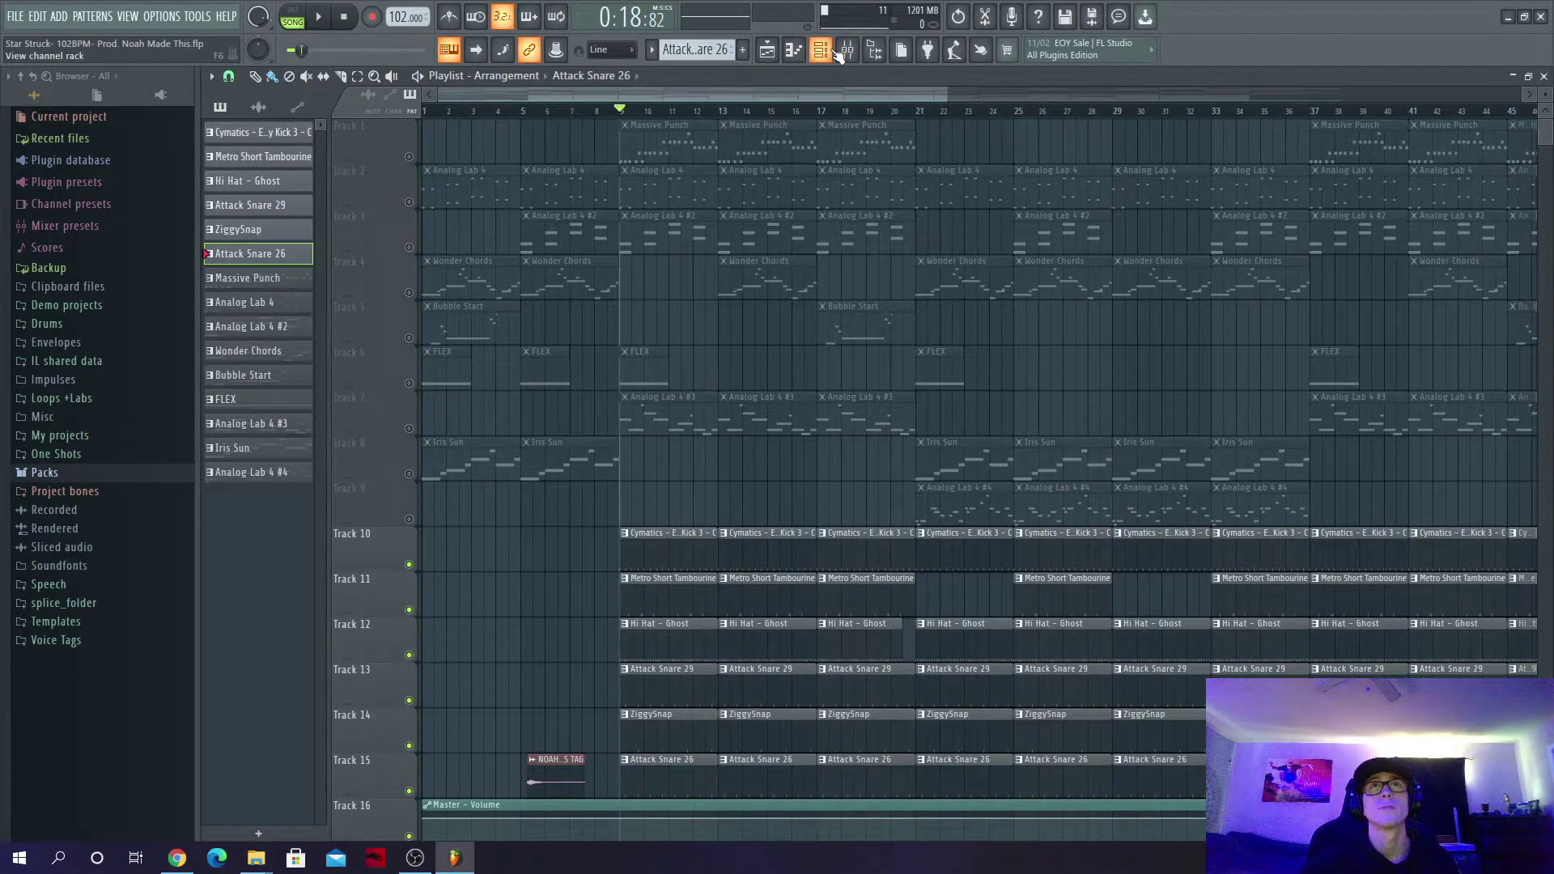
click(409, 156)
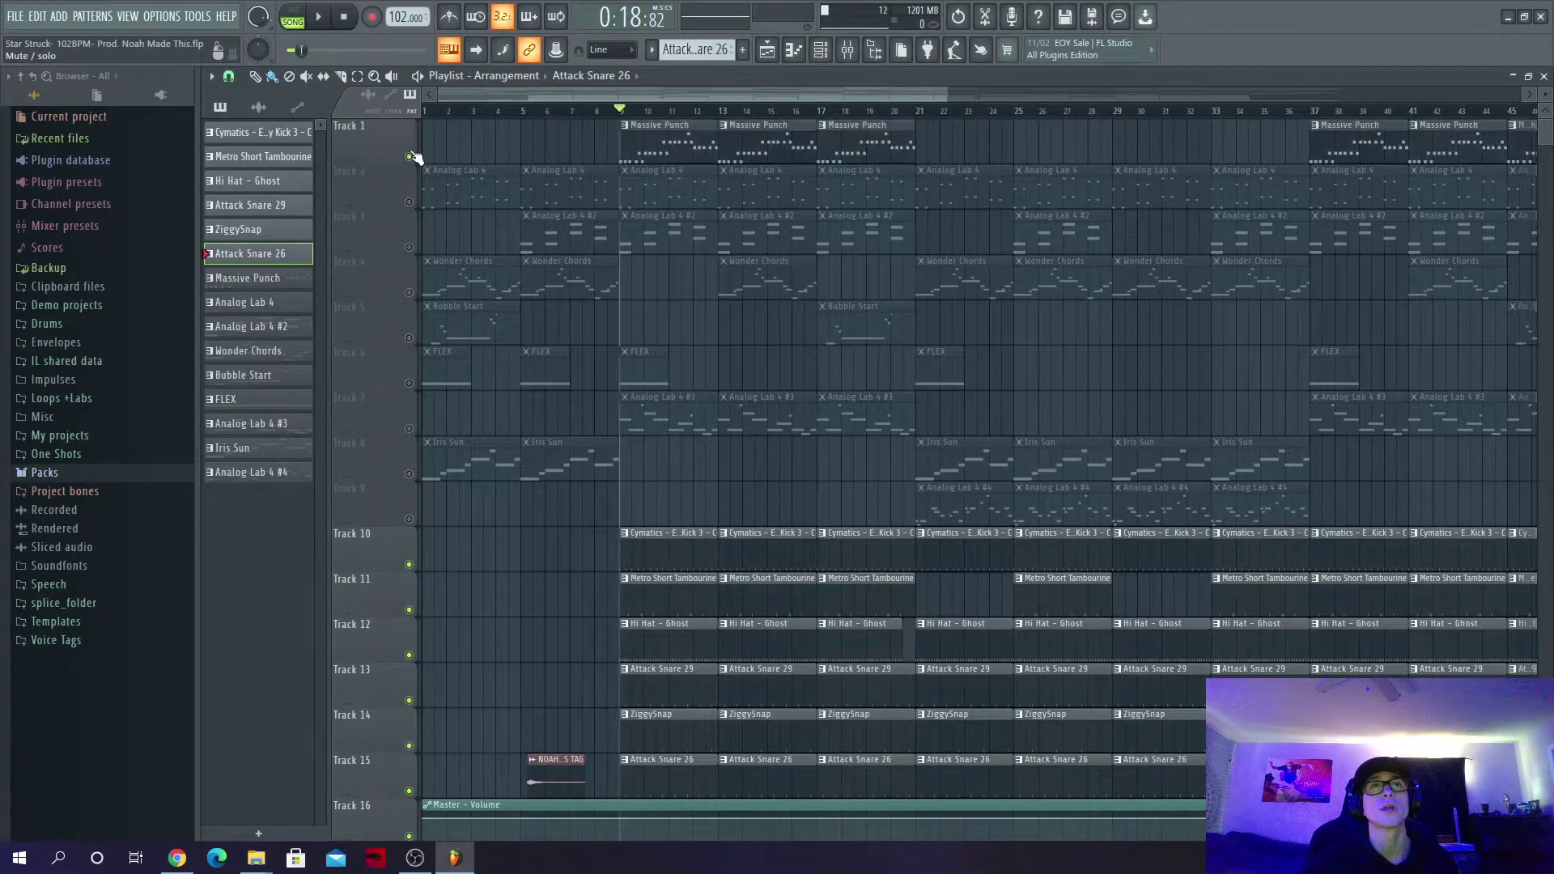
key(space)
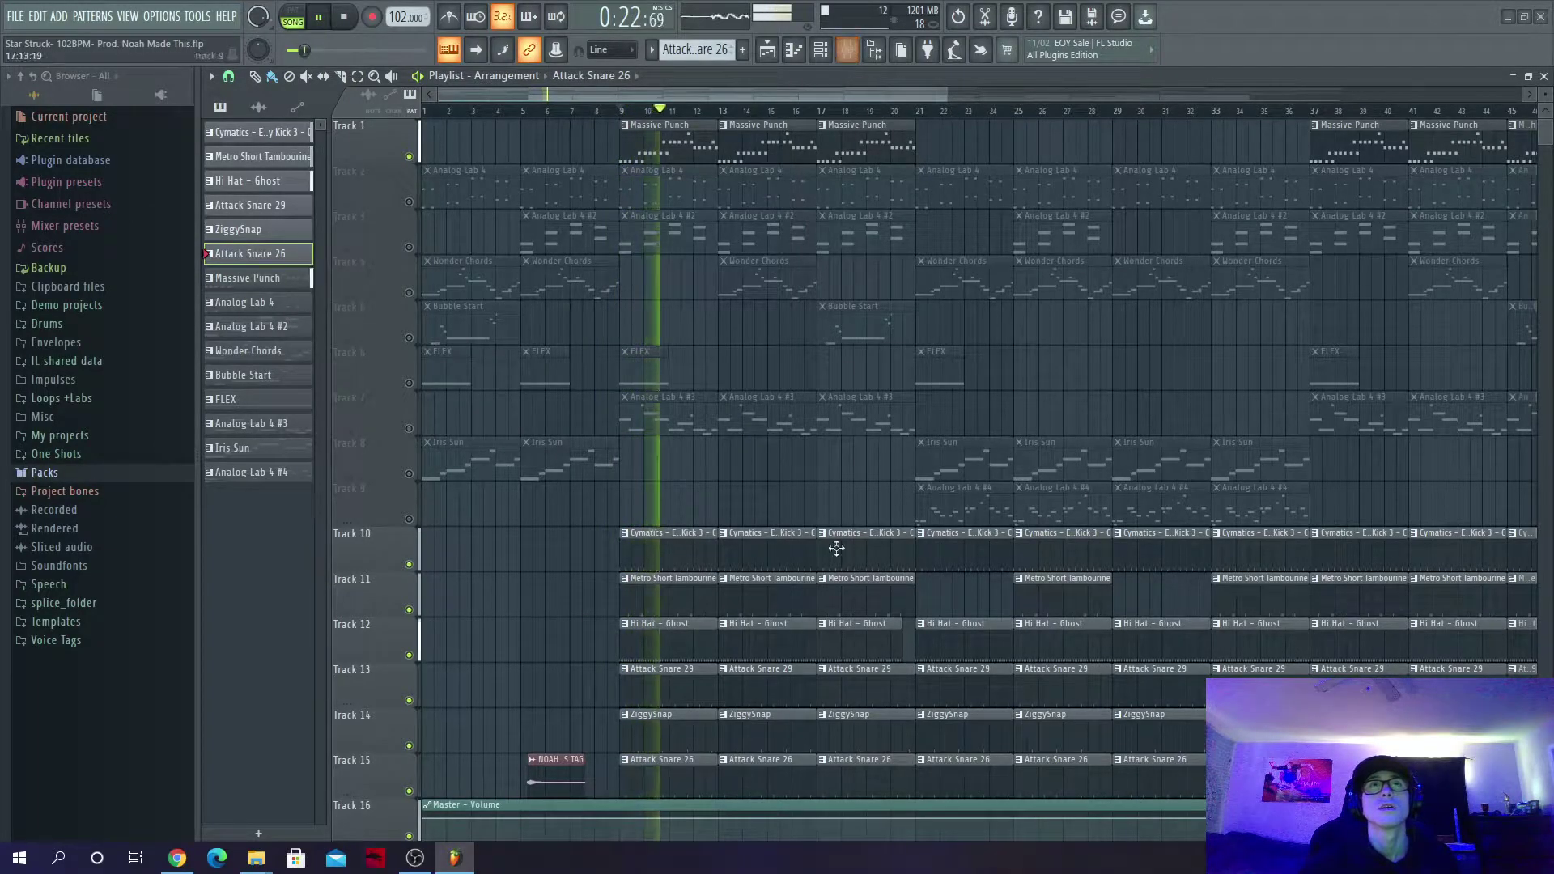
Step: In the maximized mixer, lower the Metro Short Tambourine fader while the song plays, and close the mixer
key(F9)
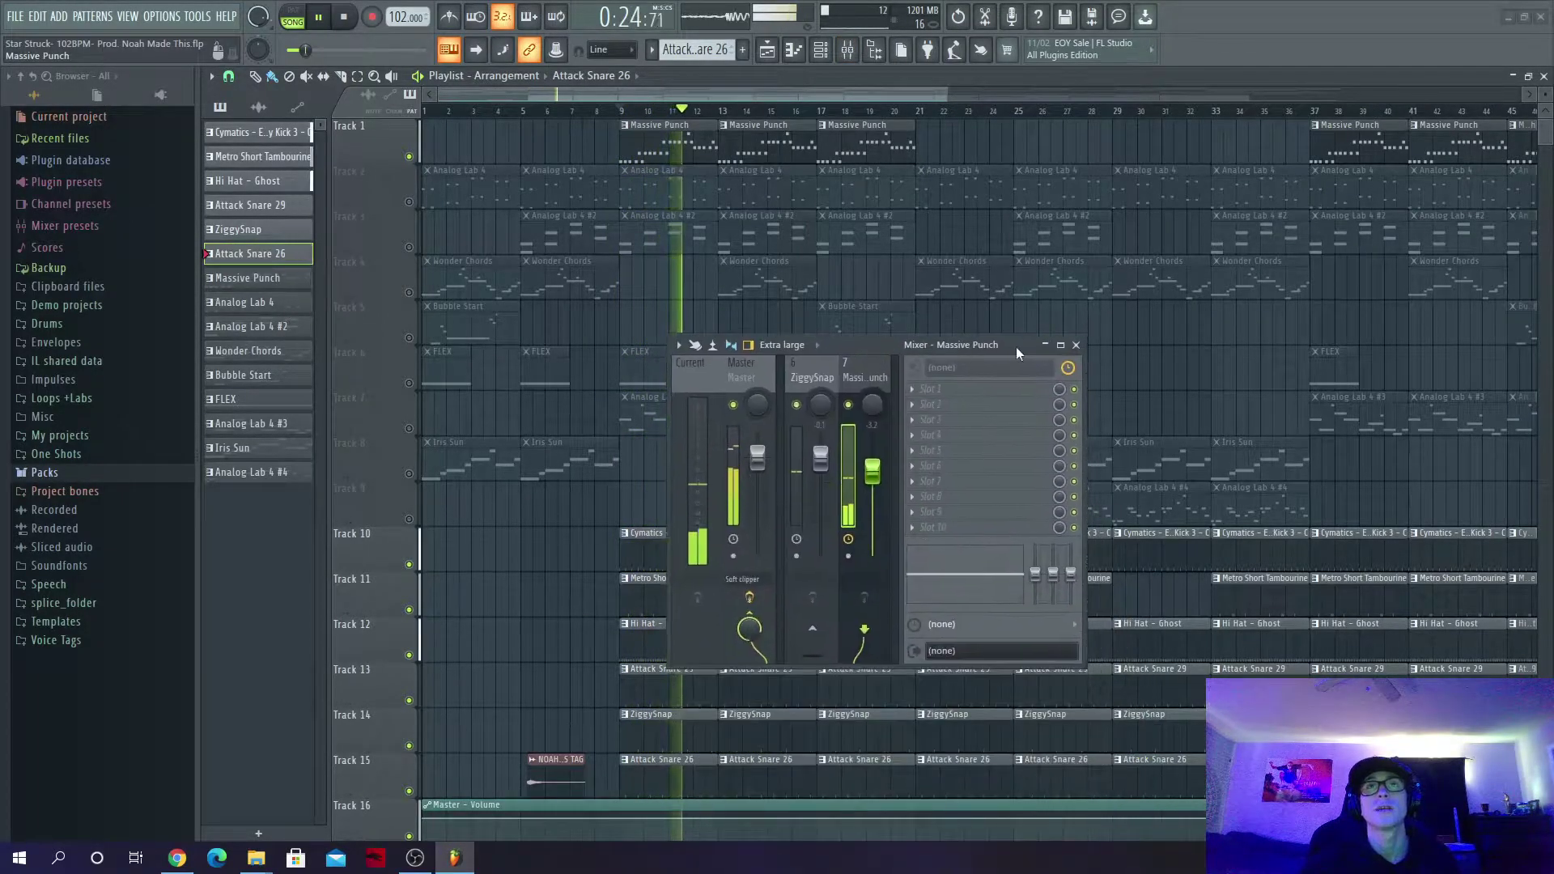
click(1061, 345)
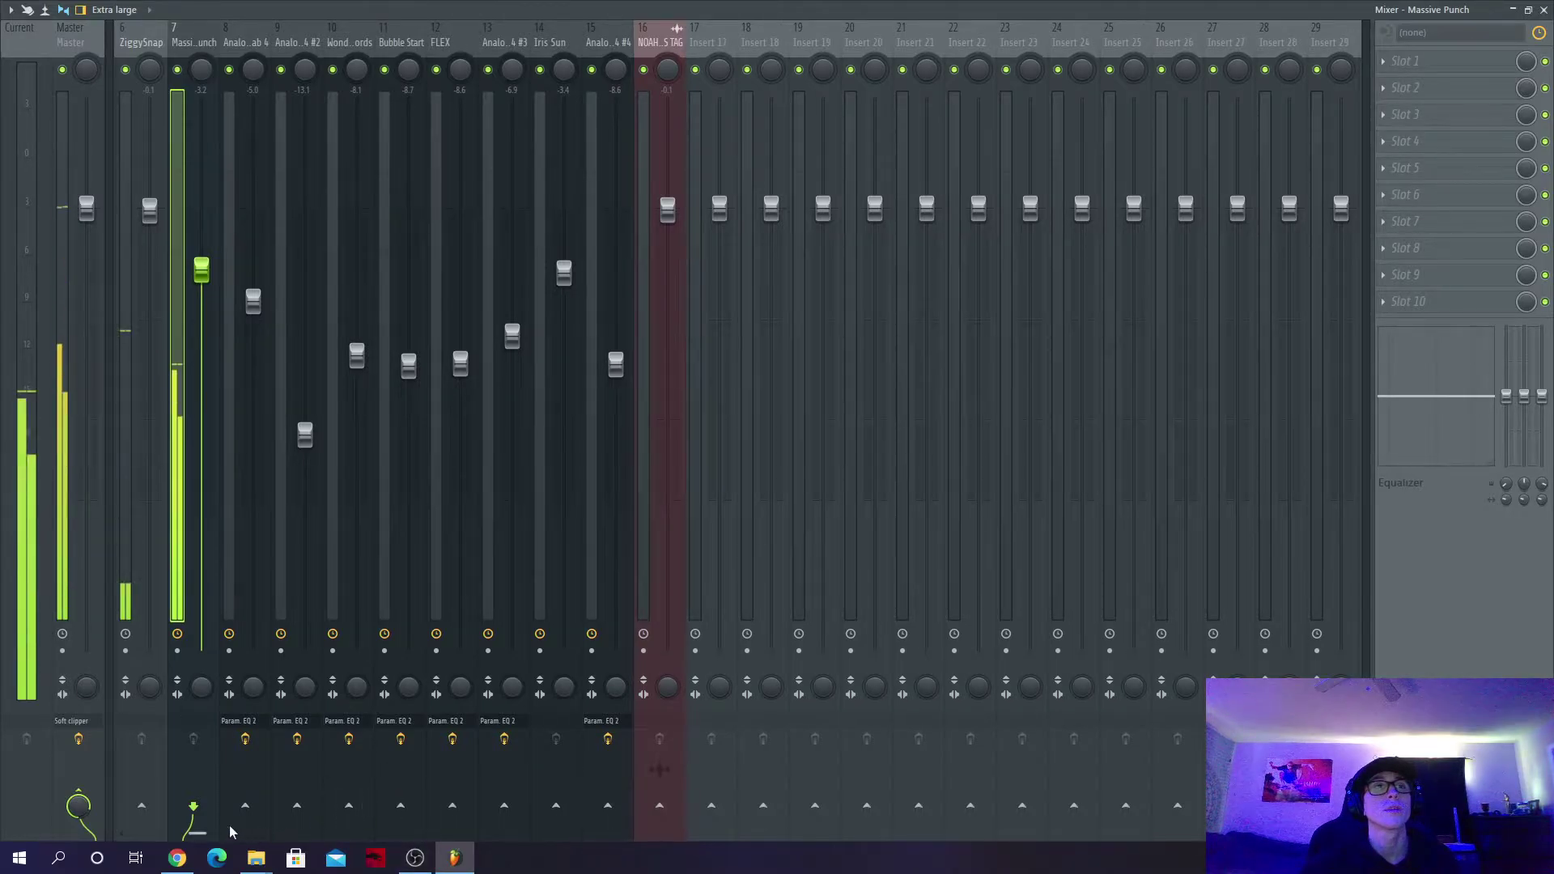
scroll(230, 832, left, 5)
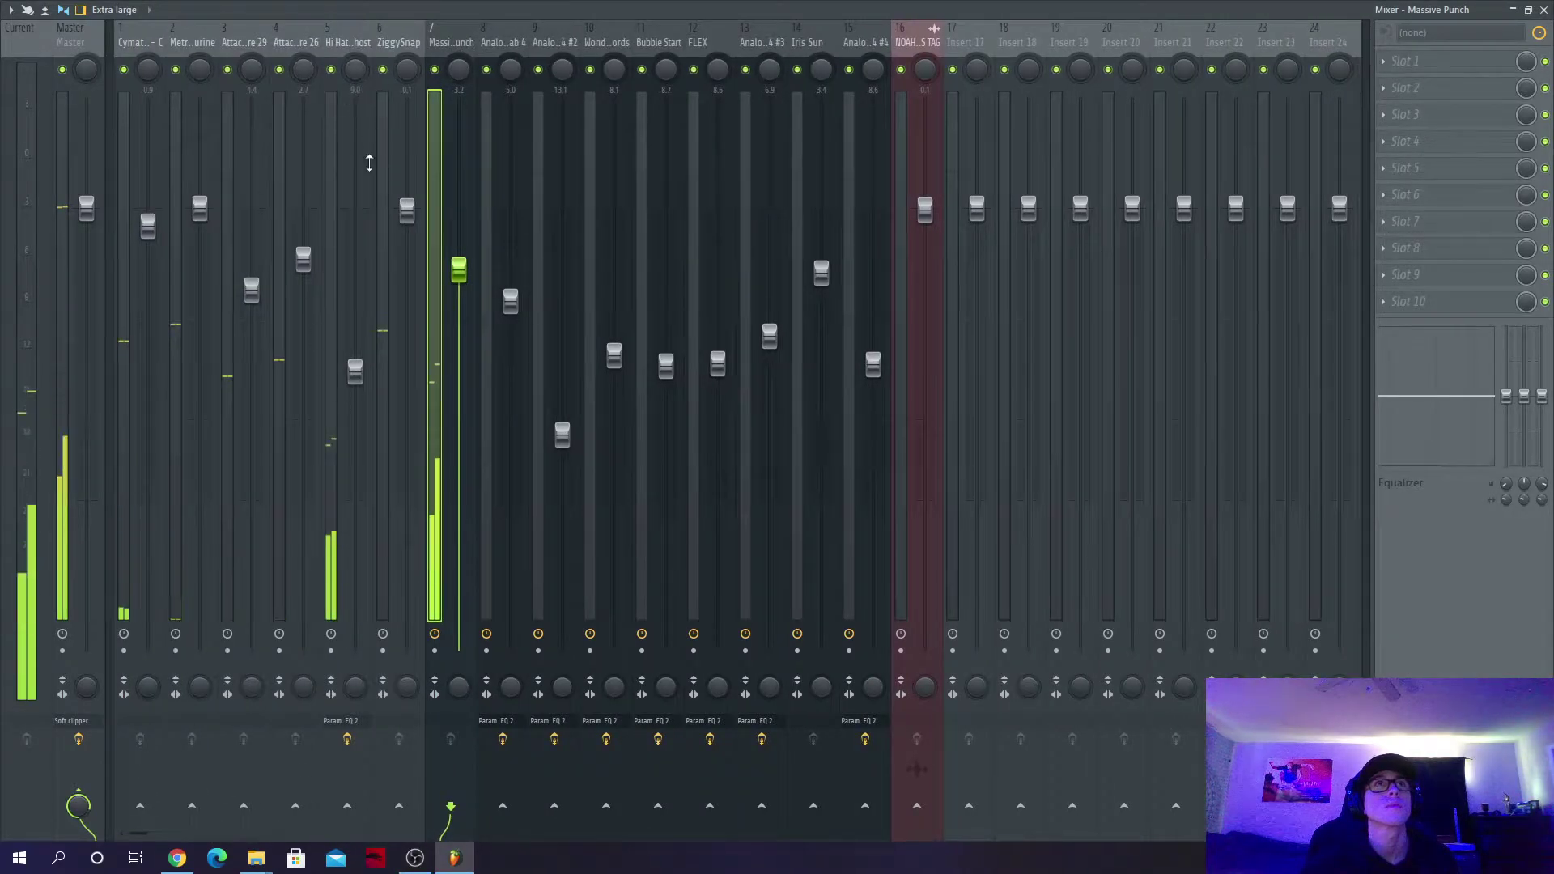
drag(202, 212, 209, 340)
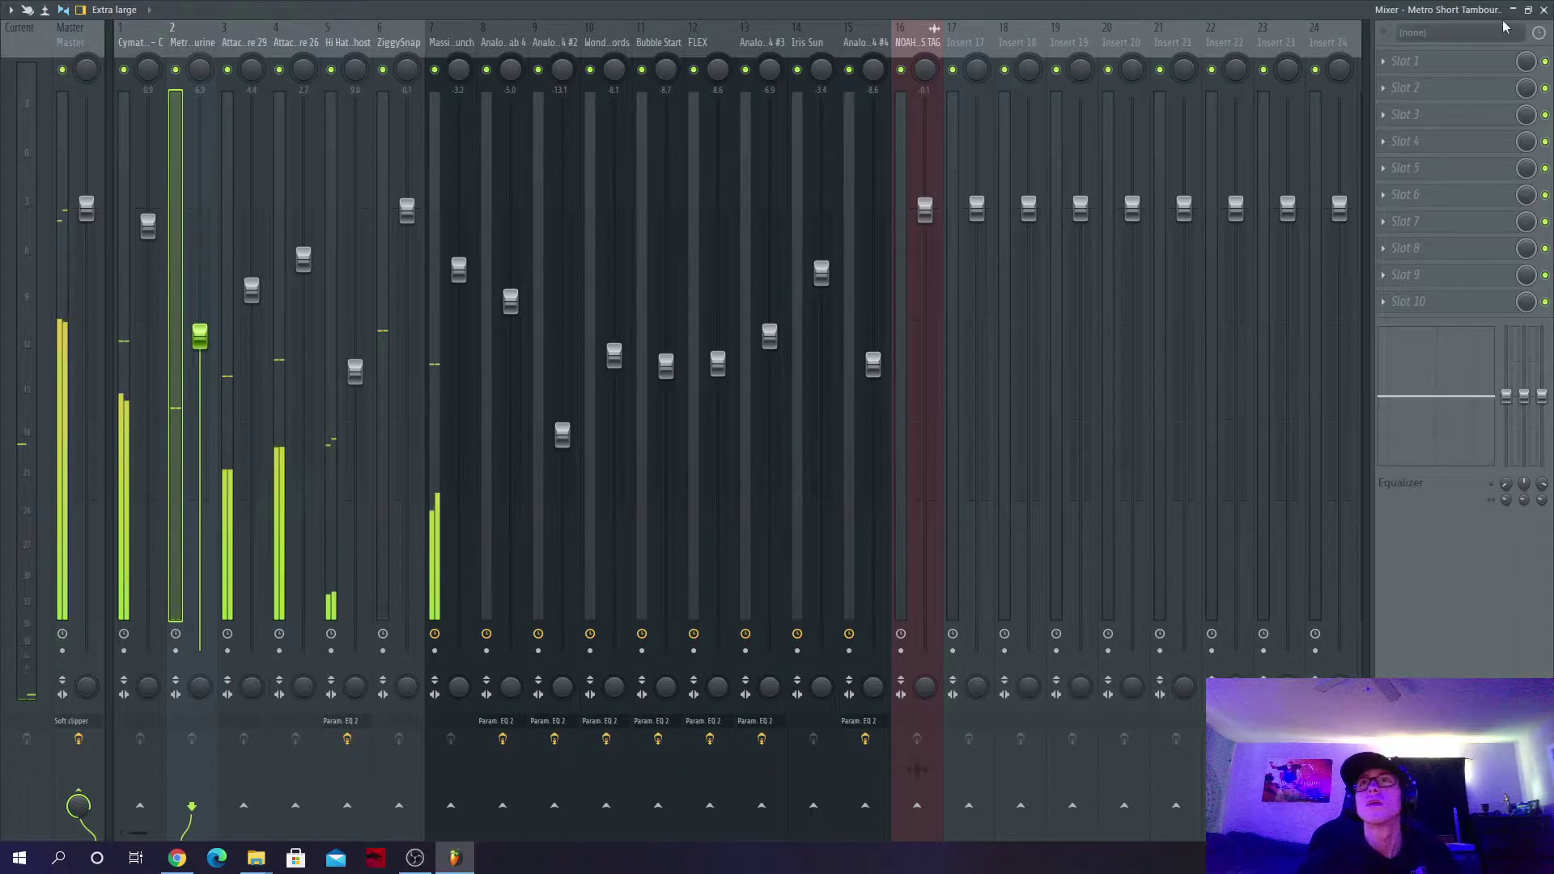
click(1544, 9)
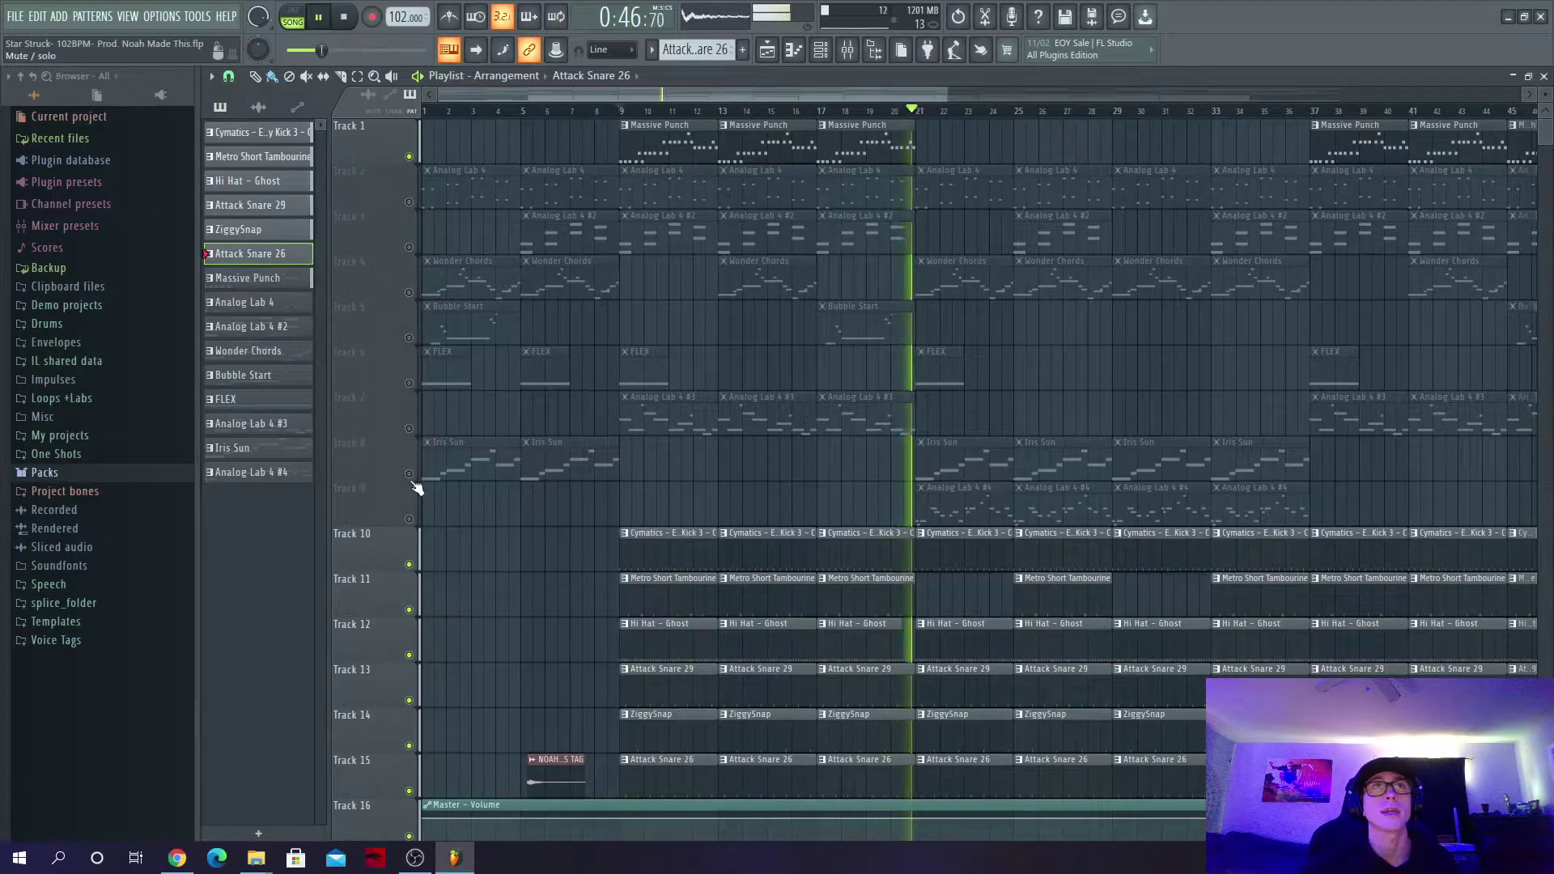
Step: Unmute Analog Lab 4 on Track 2 and restart playback from bar 9
click(409, 201)
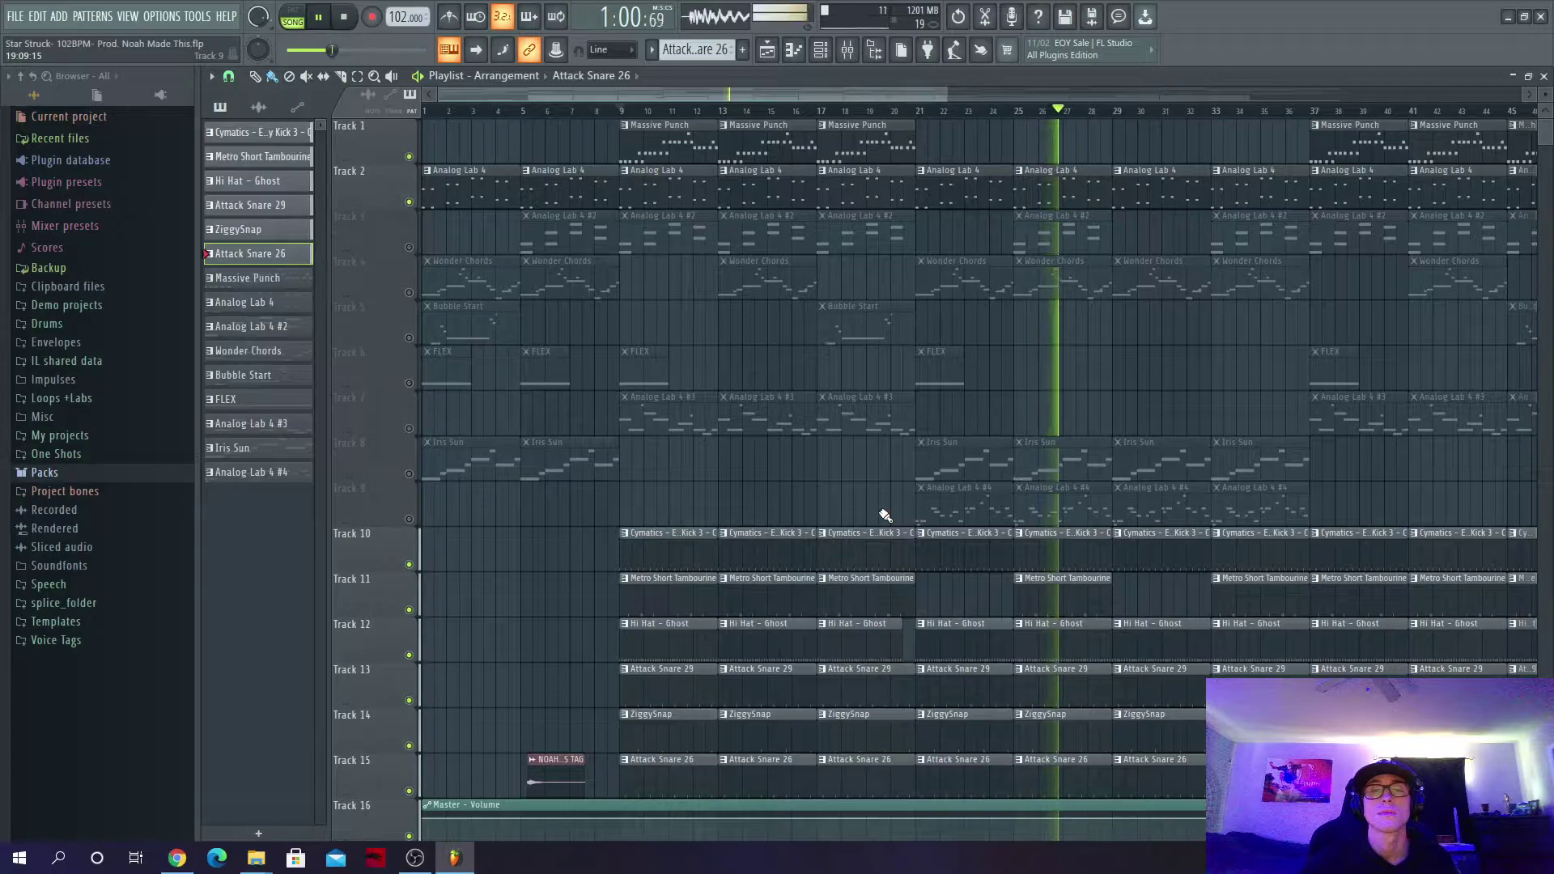
click(318, 17)
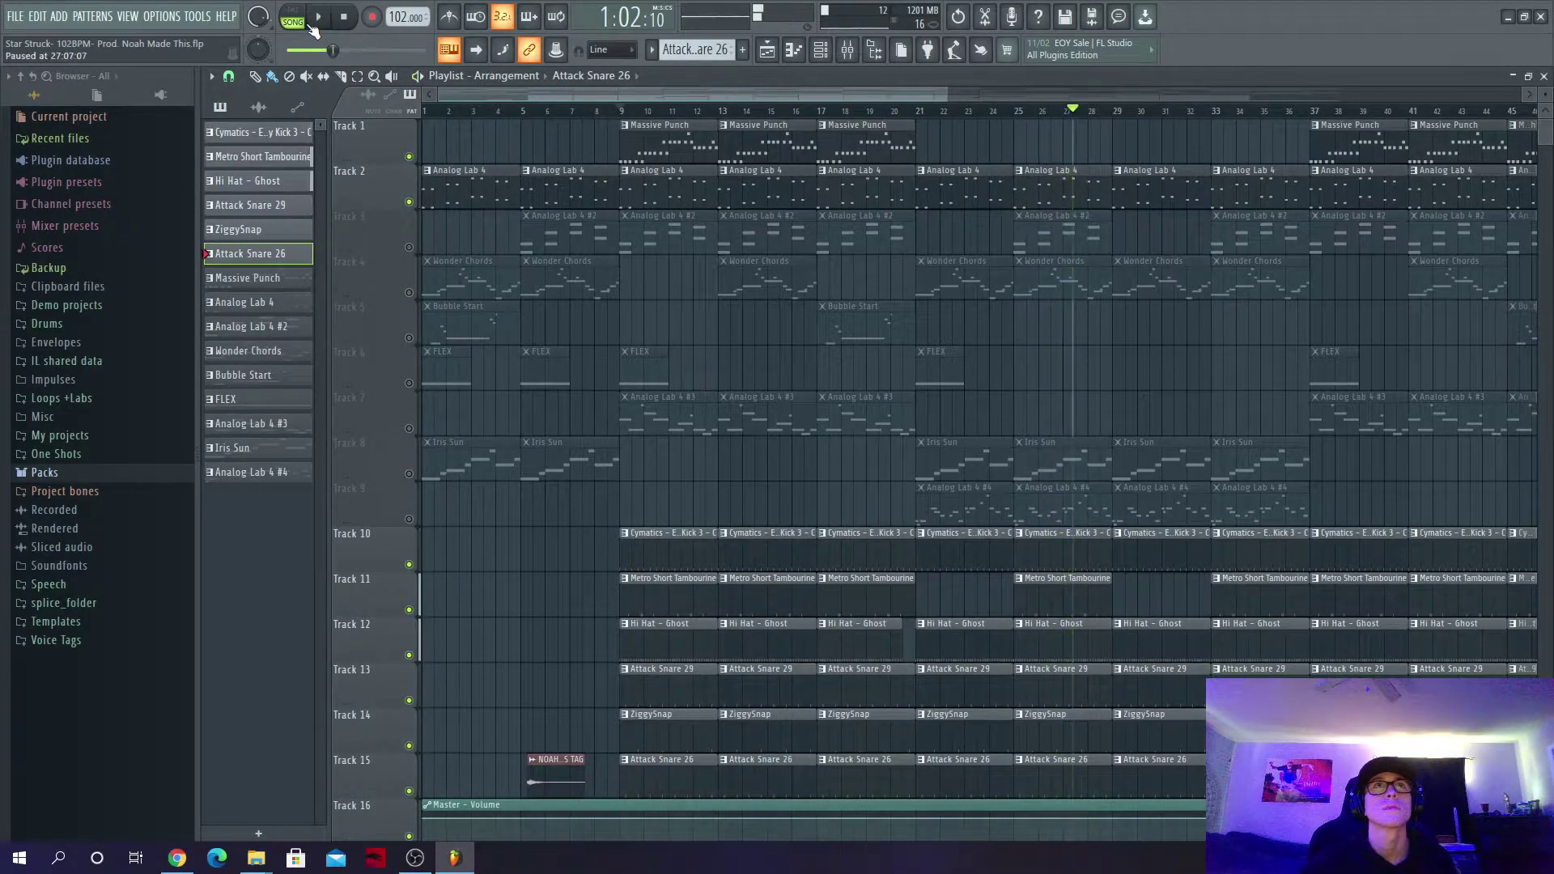
click(620, 108)
click(320, 17)
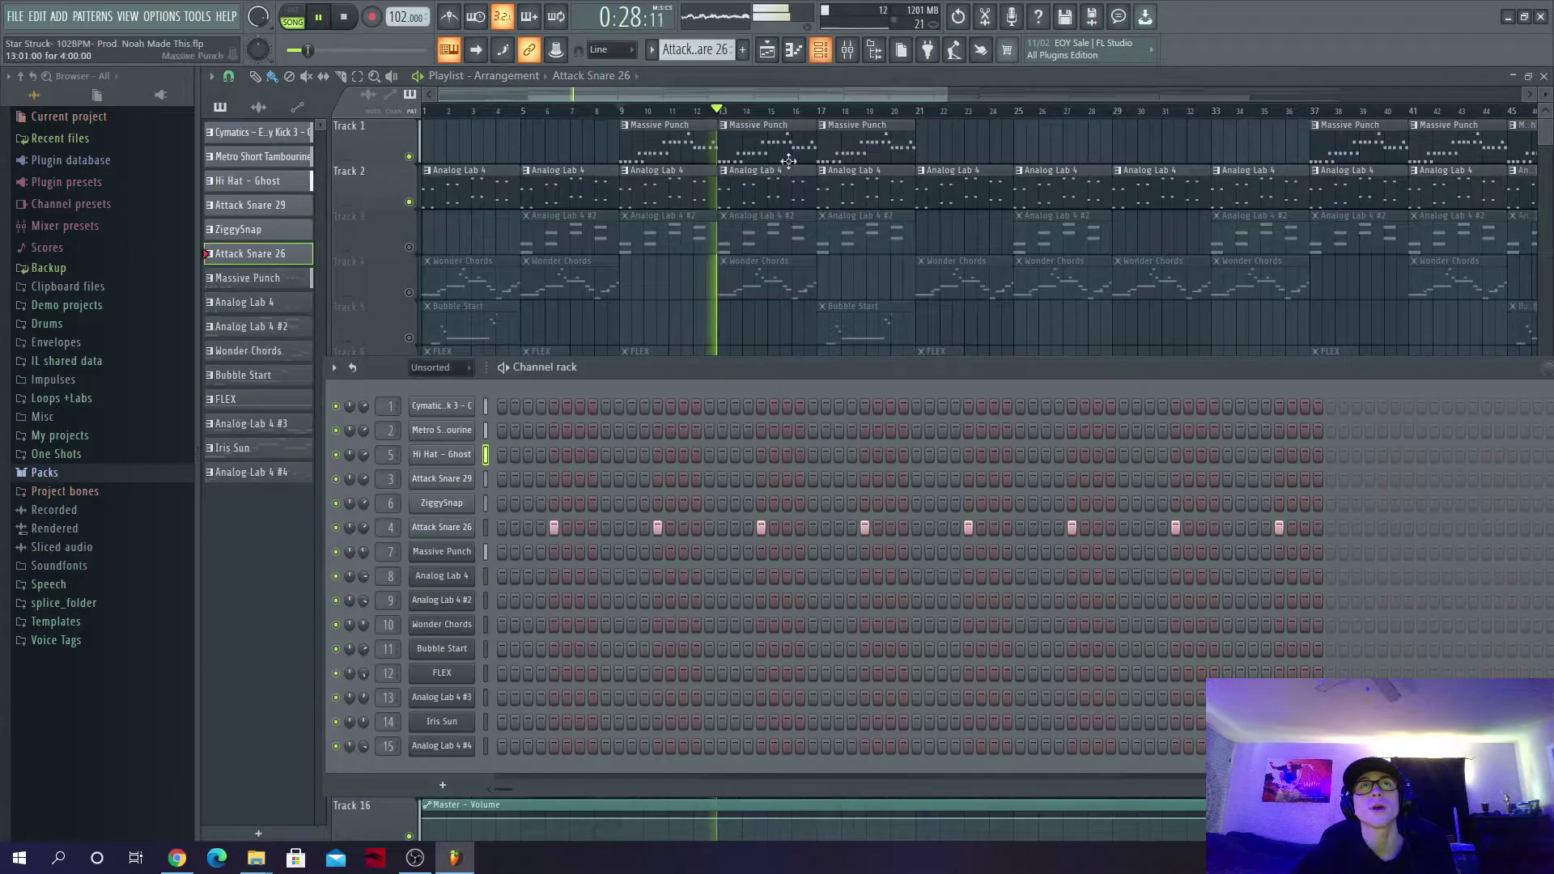
Step: Select the Analog Lab 4 pattern, open its instrument to view the Lightway preset, and close the plugin window
click(820, 49)
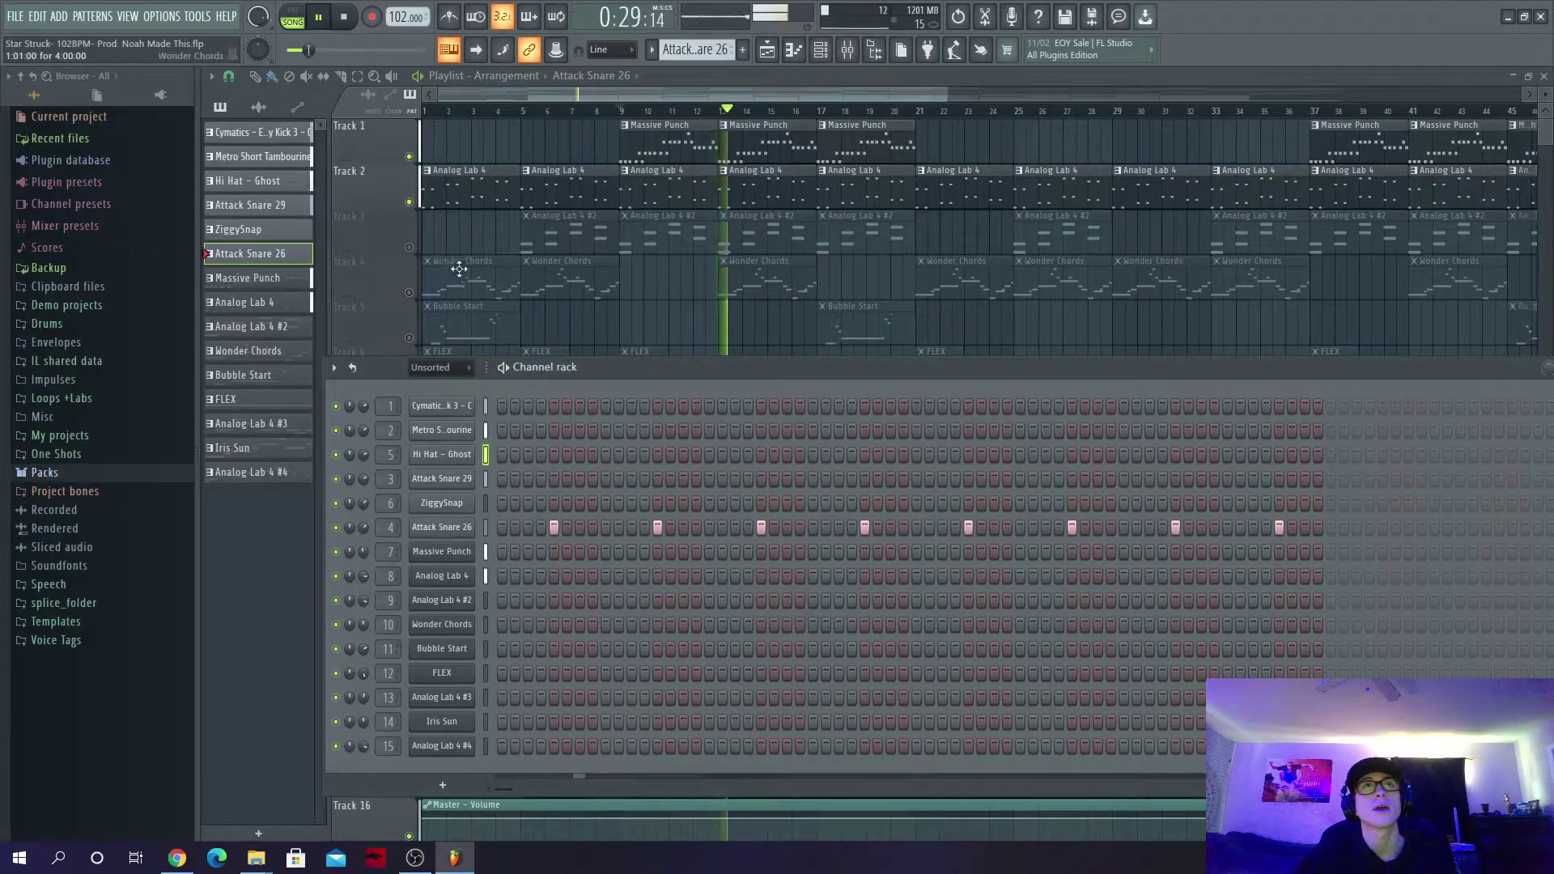
click(646, 201)
click(820, 50)
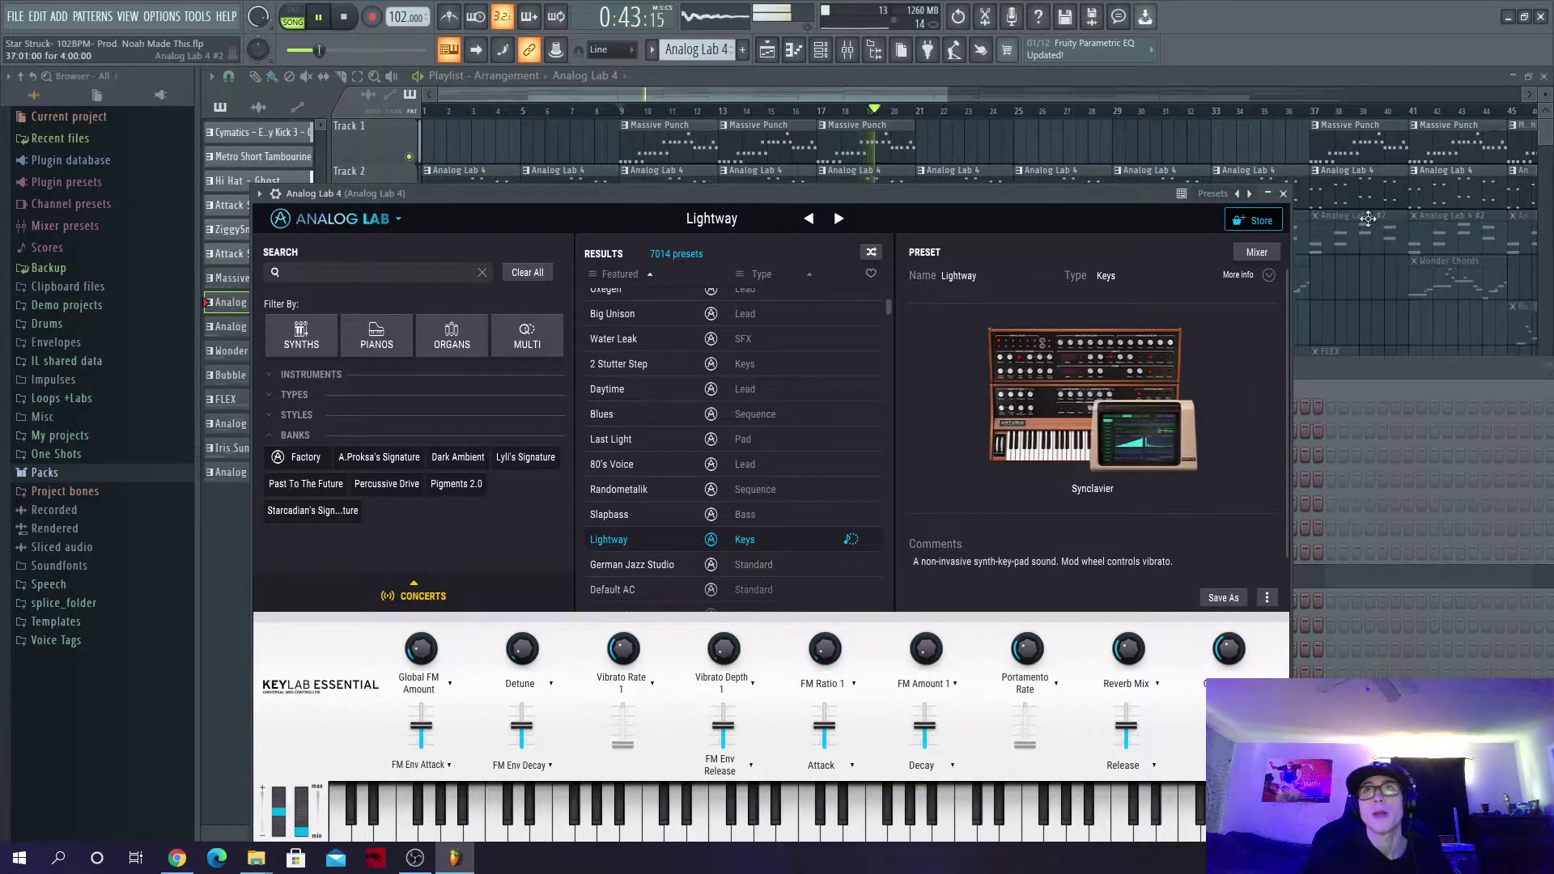
click(1283, 195)
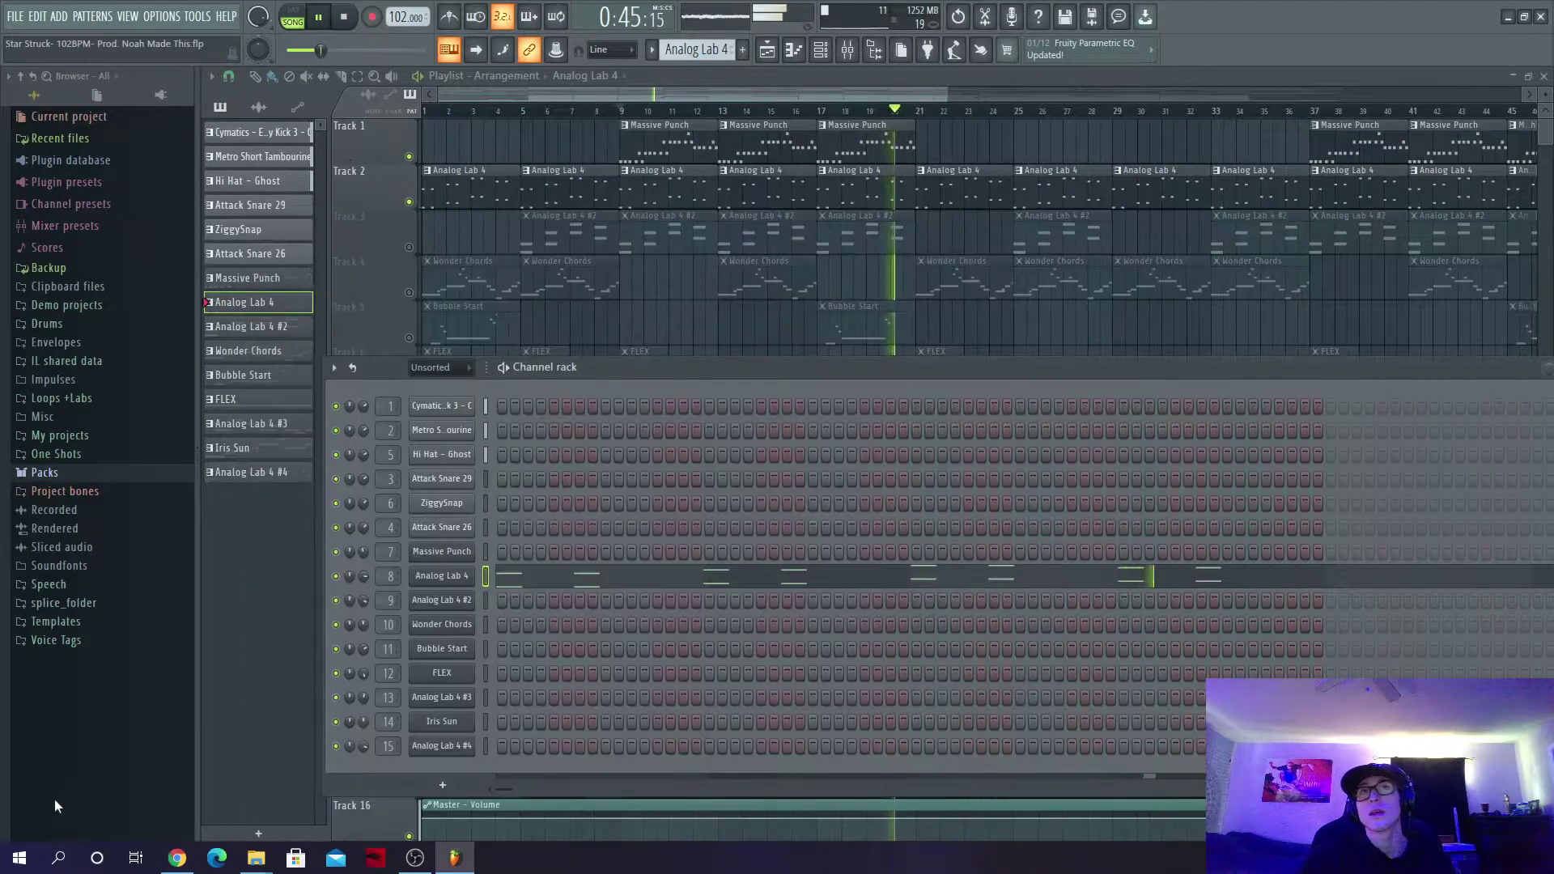
Step: Examine the Analog Lab 4 notes in the piano roll during playback, and return to the playlist
right_click(475, 577)
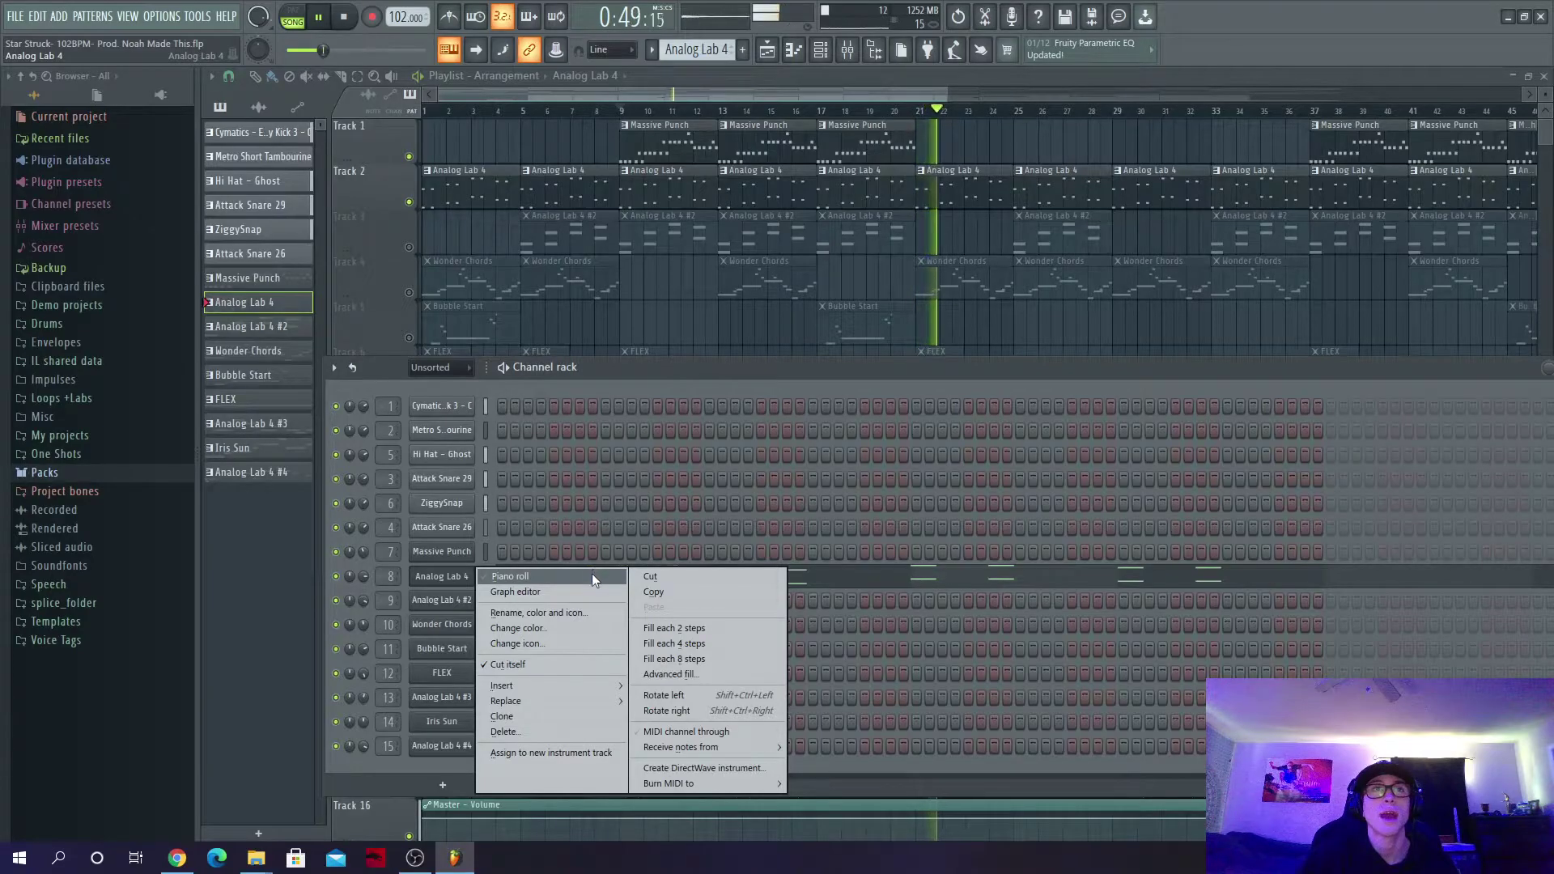
click(592, 575)
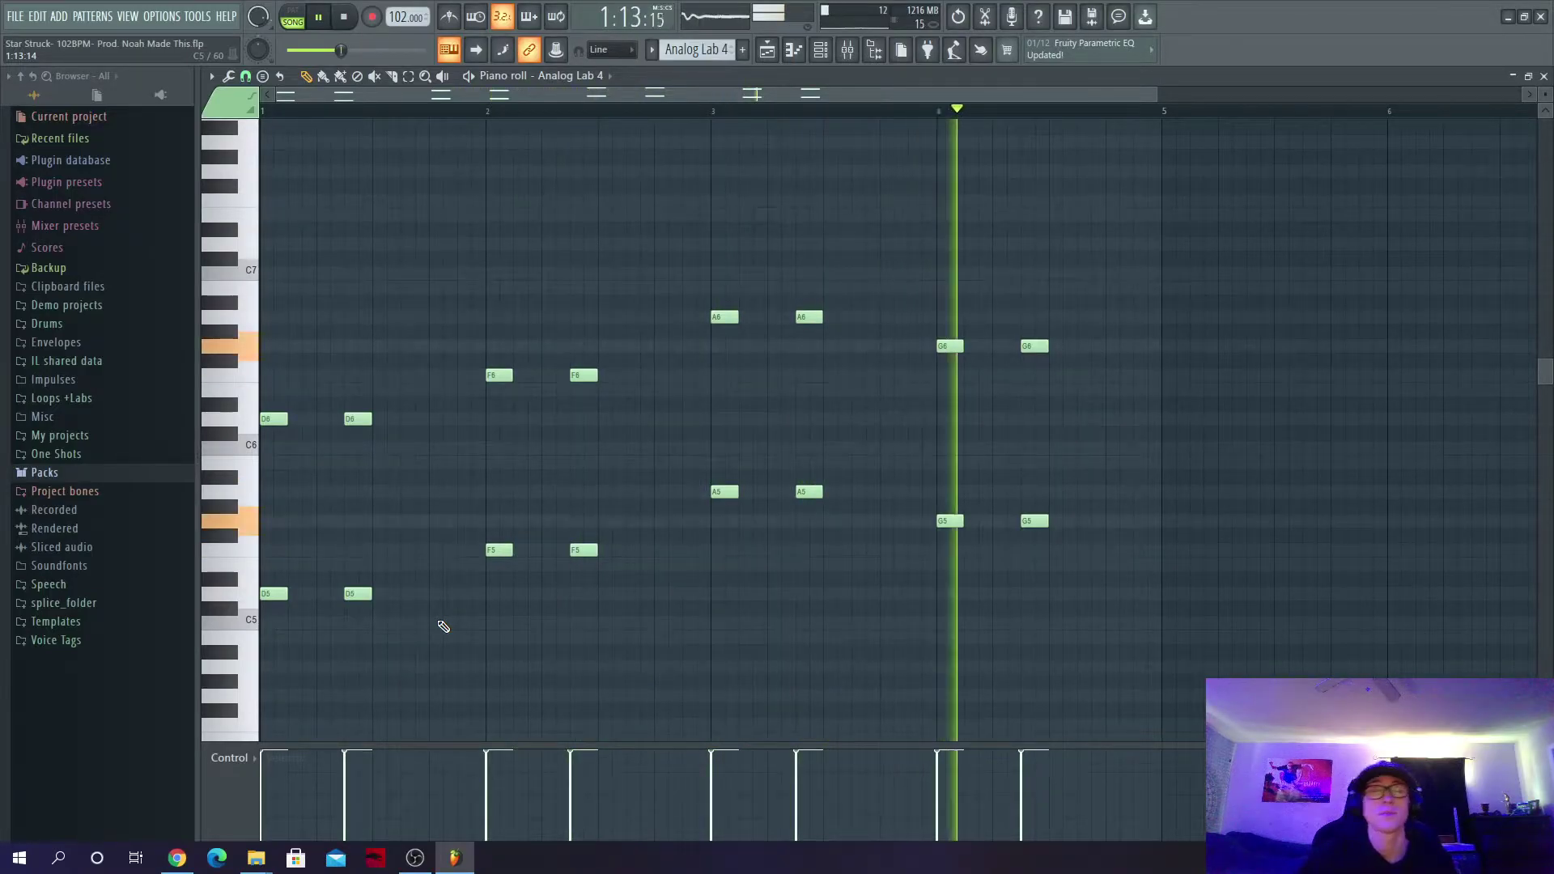
click(821, 50)
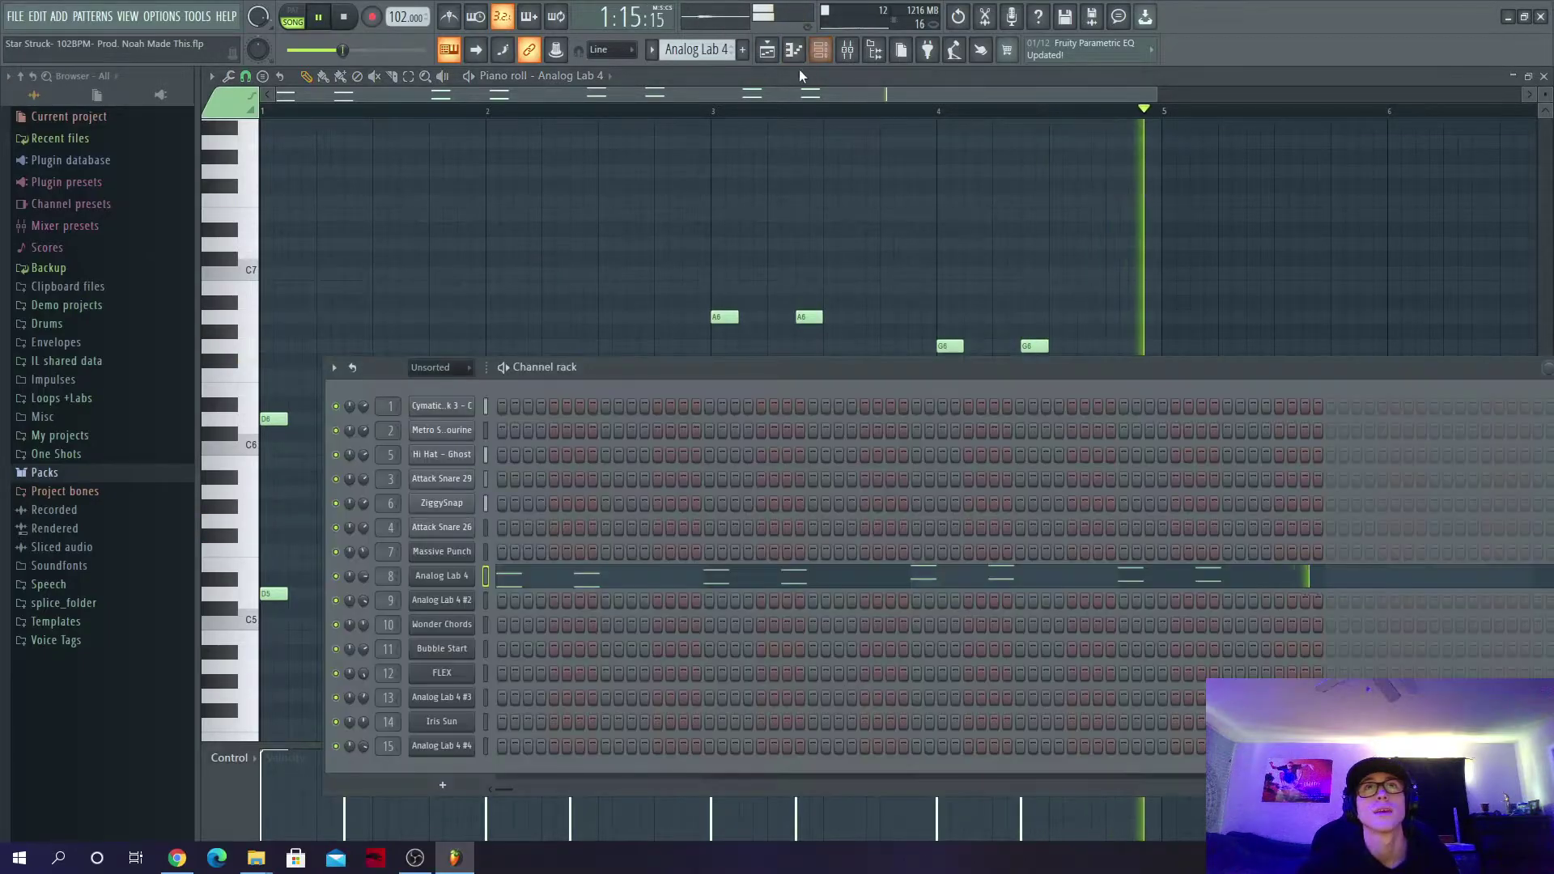
key(F5)
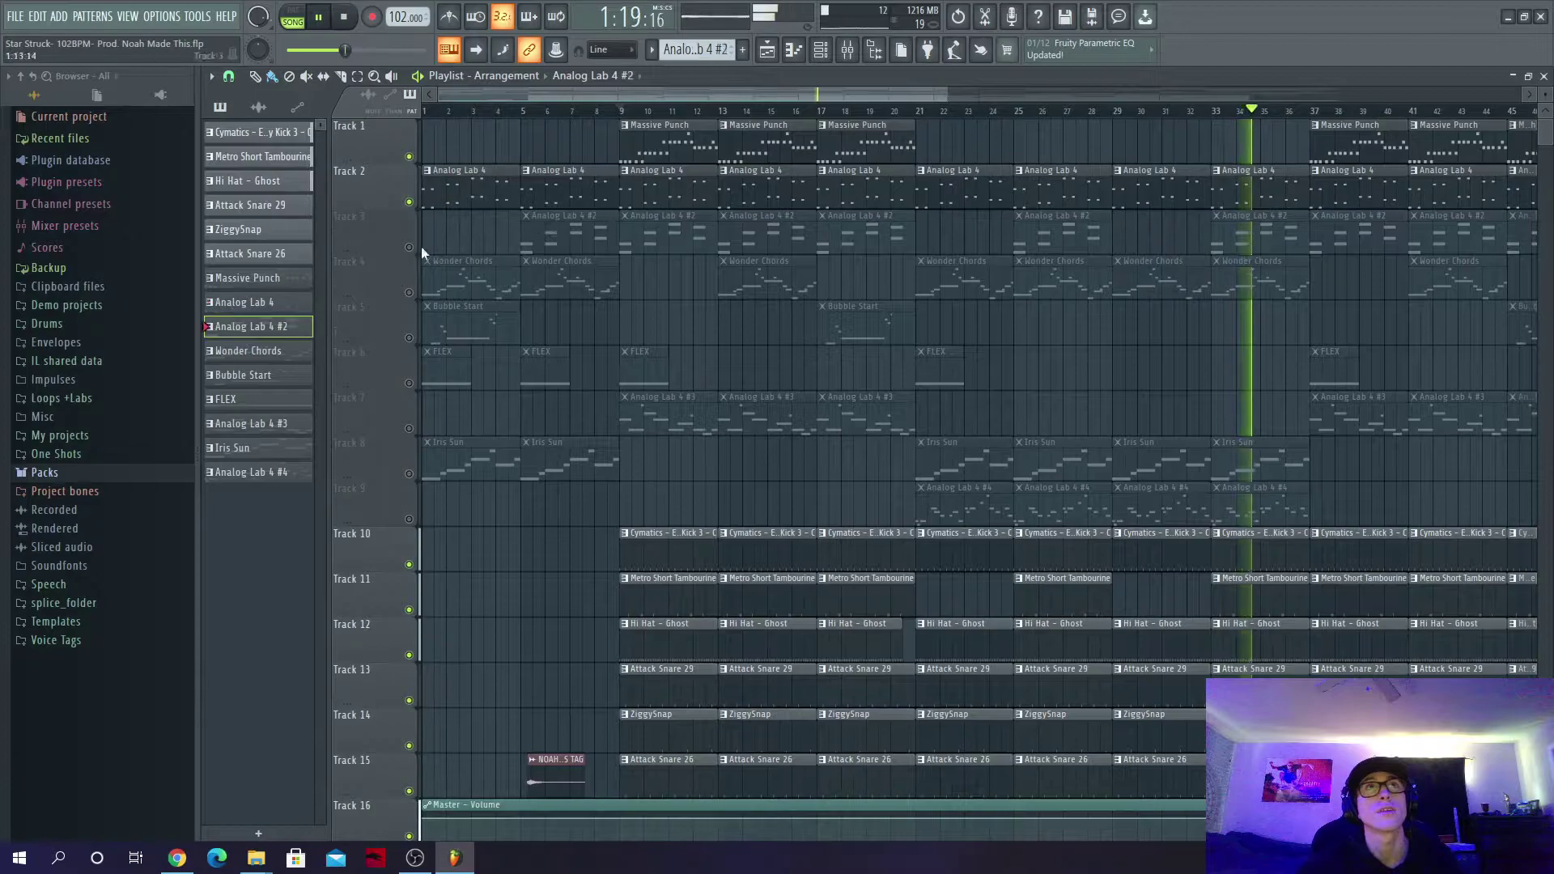
Step: Solo Analog Lab 4 #2 on Track 3, switch playback to pattern mode, and open its notes in the piano roll
click(448, 245)
click(522, 113)
key(l)
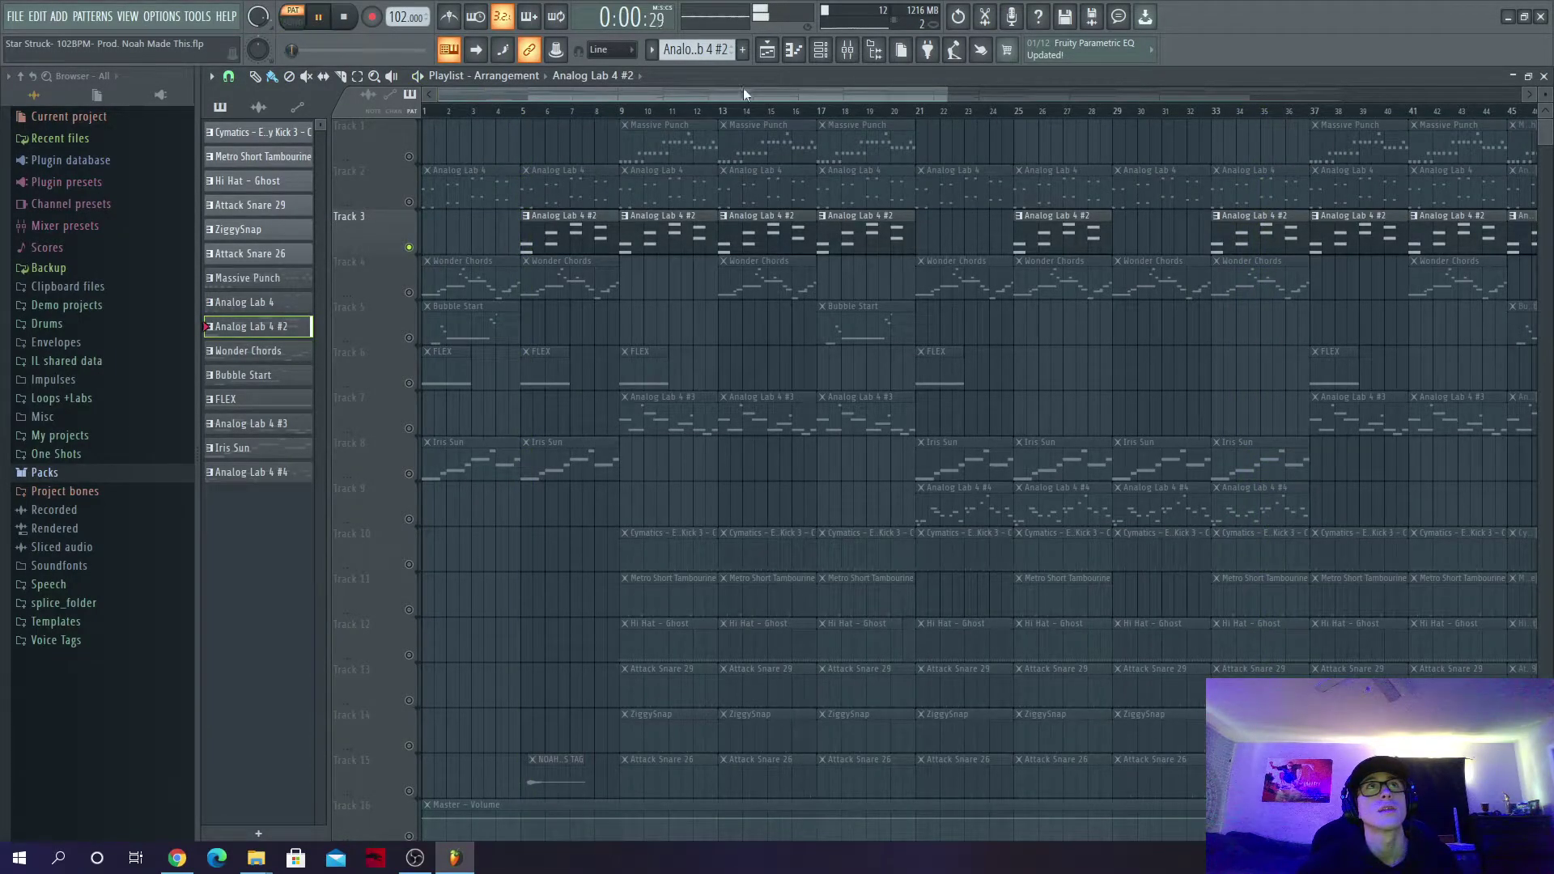
click(819, 51)
right_click(451, 605)
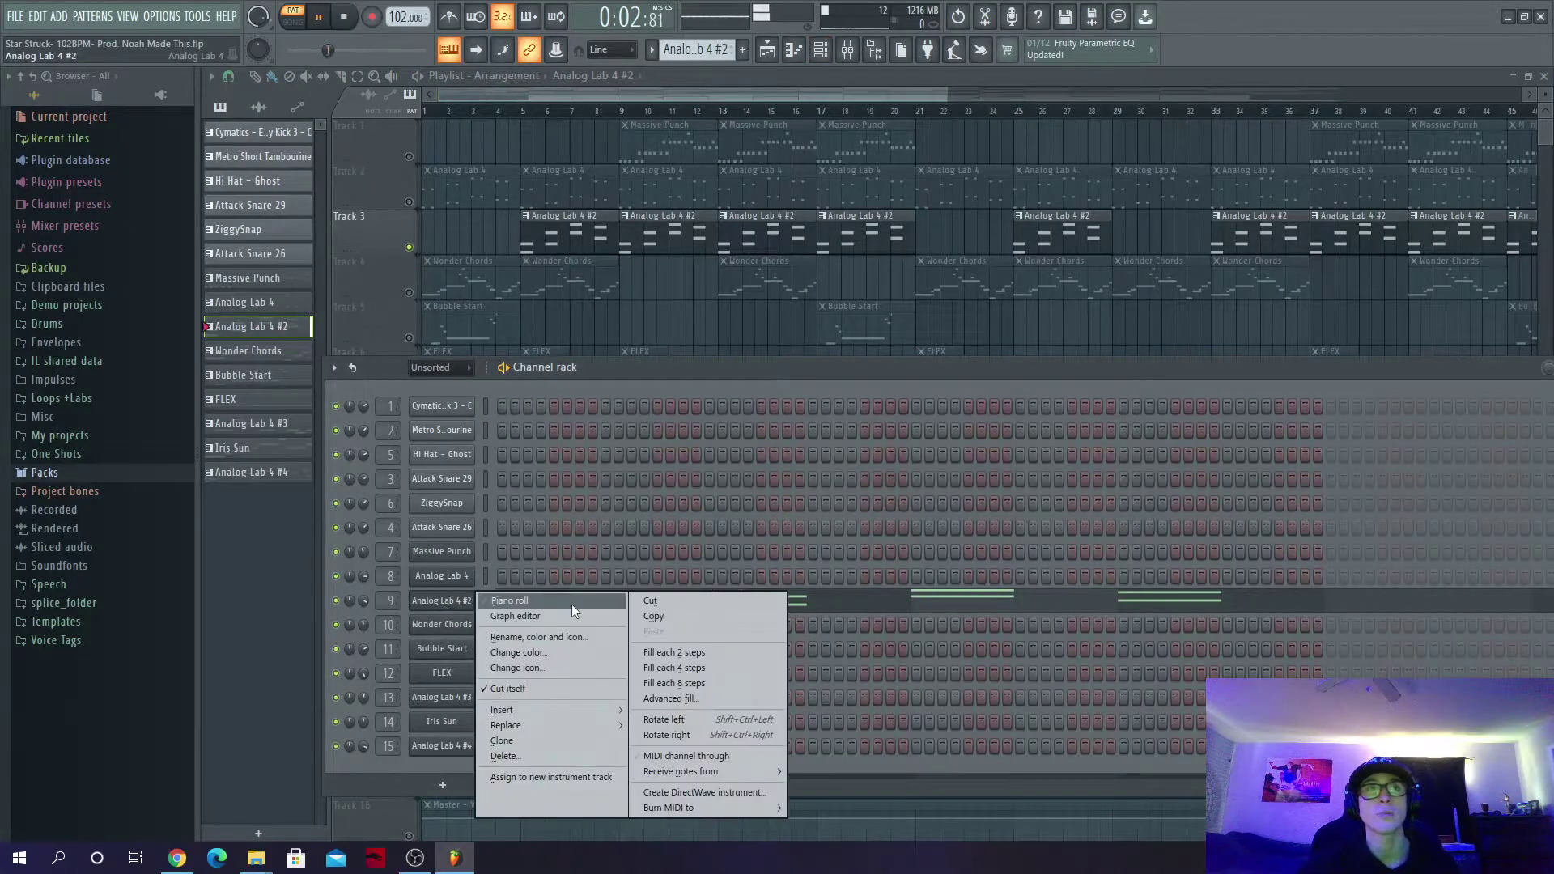
click(572, 604)
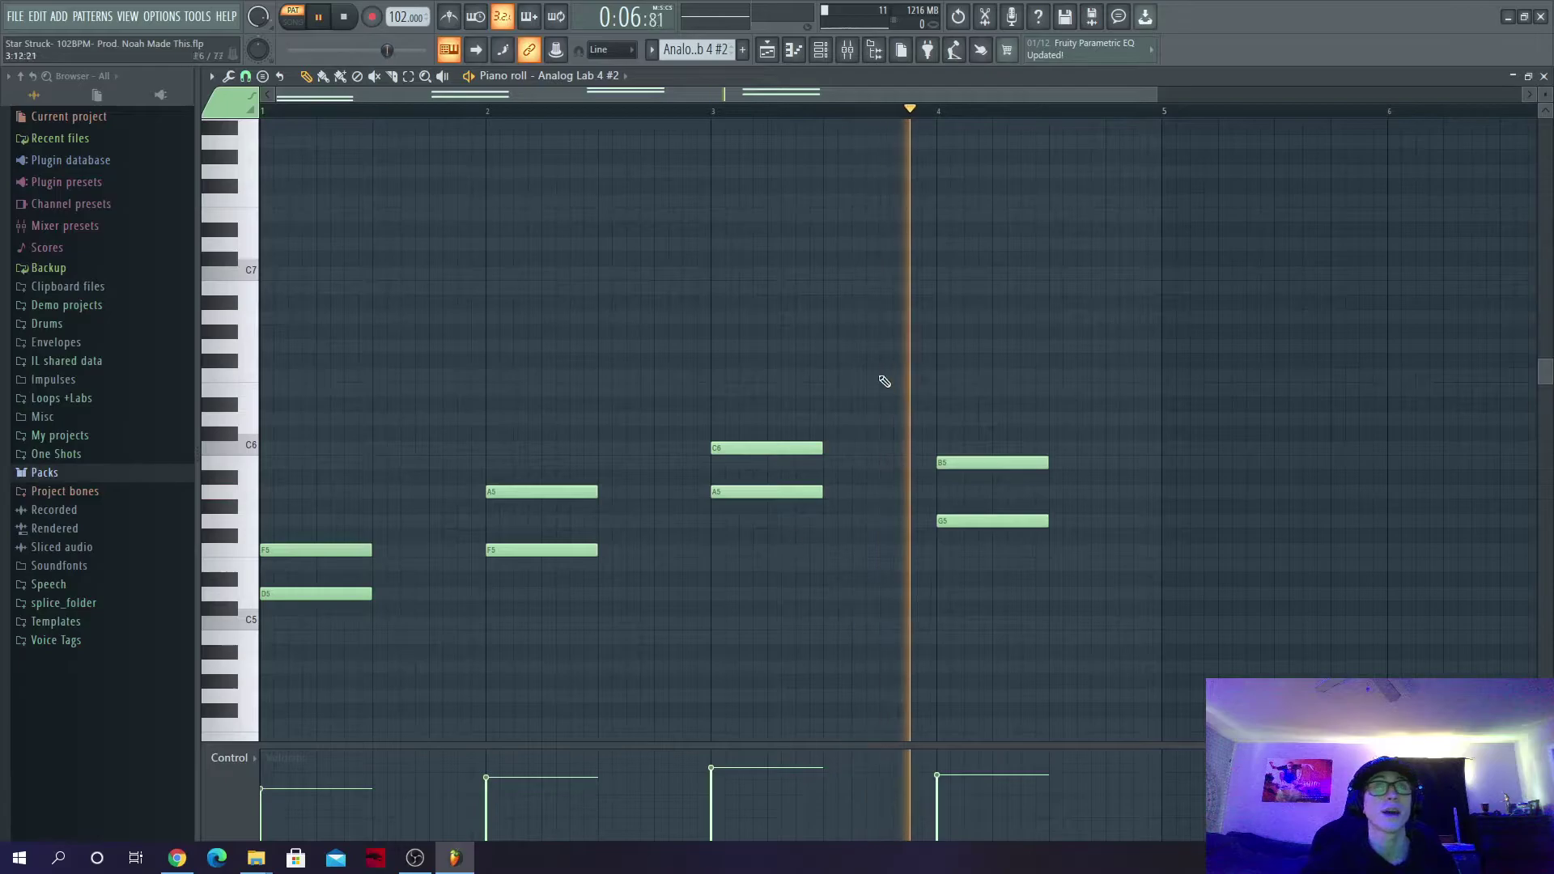
Step: Return to the playlist, unsolo Track 3 so all tracks are active, and switch playback to song mode
click(767, 52)
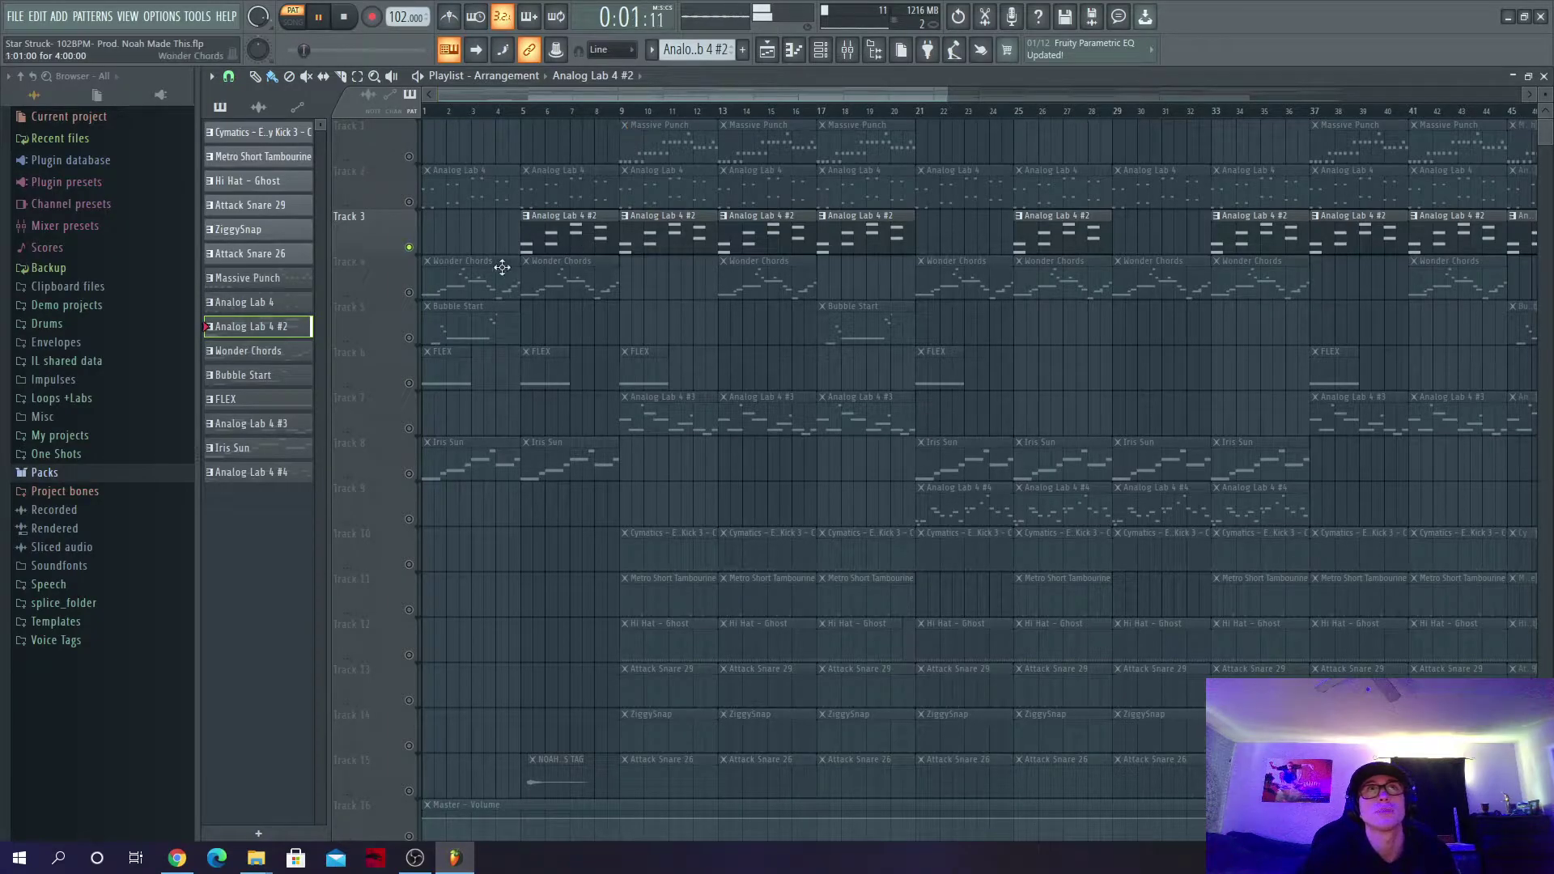
right_click(417, 248)
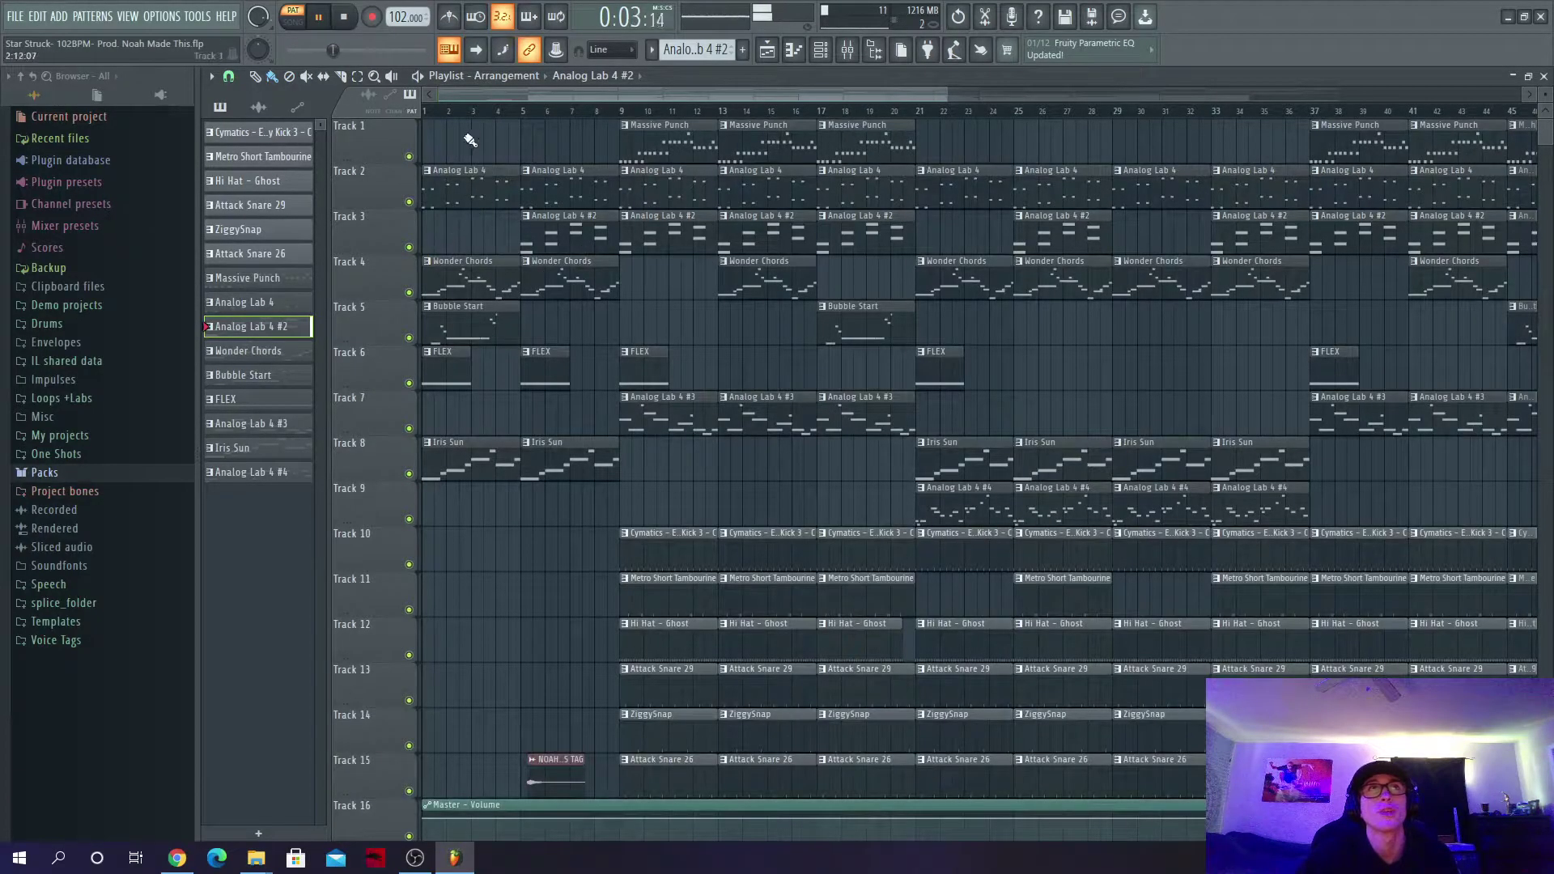
click(298, 30)
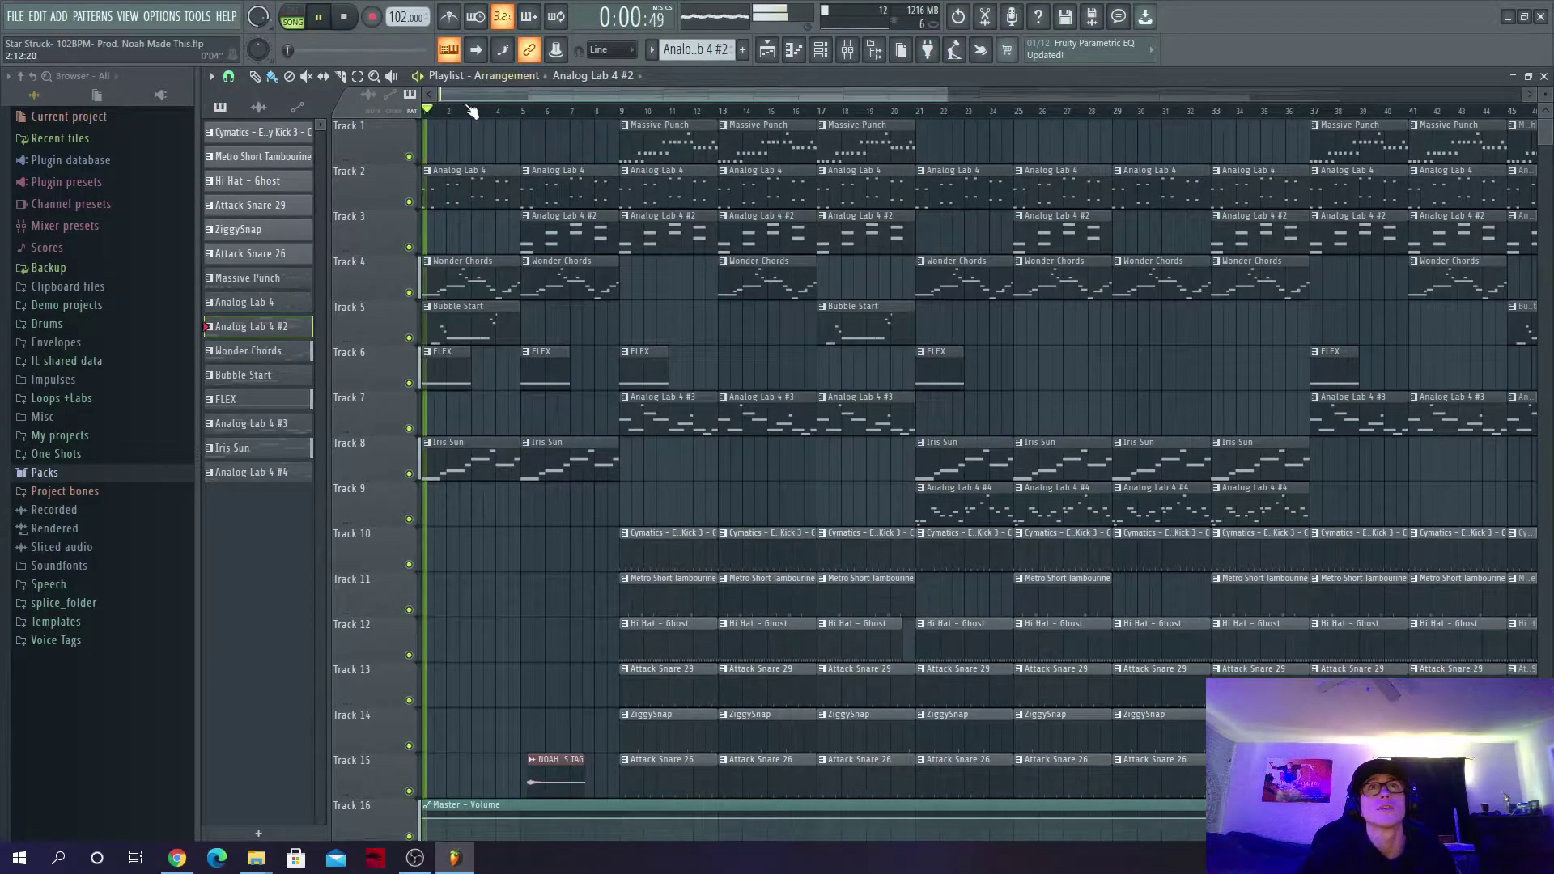
Step: Solo Wonder Chords on Track 4 during song playback and unmute Tracks 1, 2, 3 and 5 alongside it
right_click(410, 291)
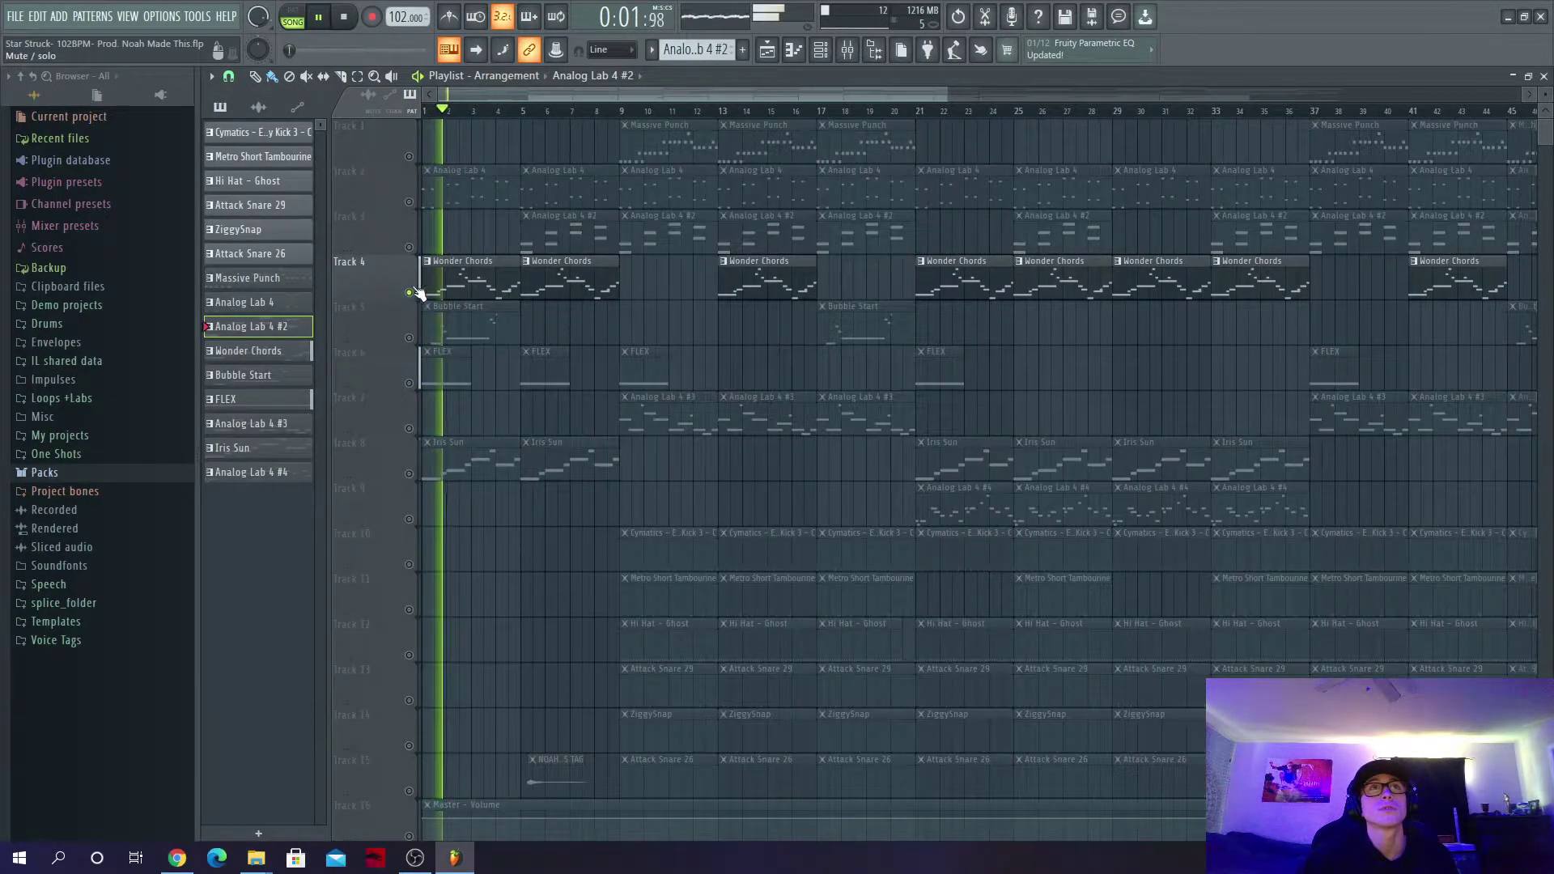
click(409, 247)
click(409, 202)
click(409, 156)
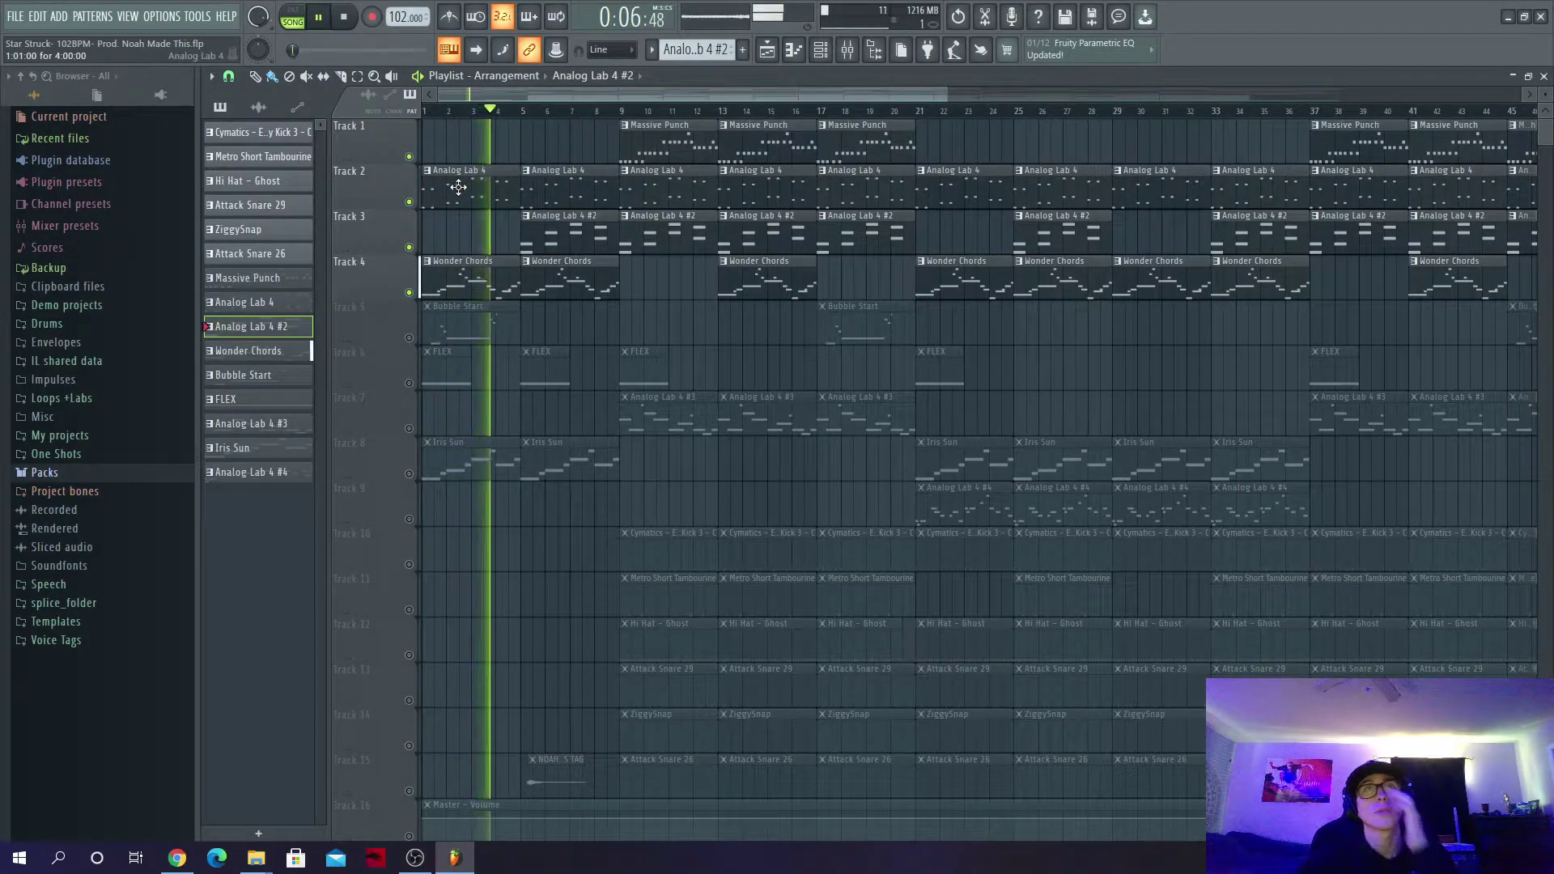
click(409, 337)
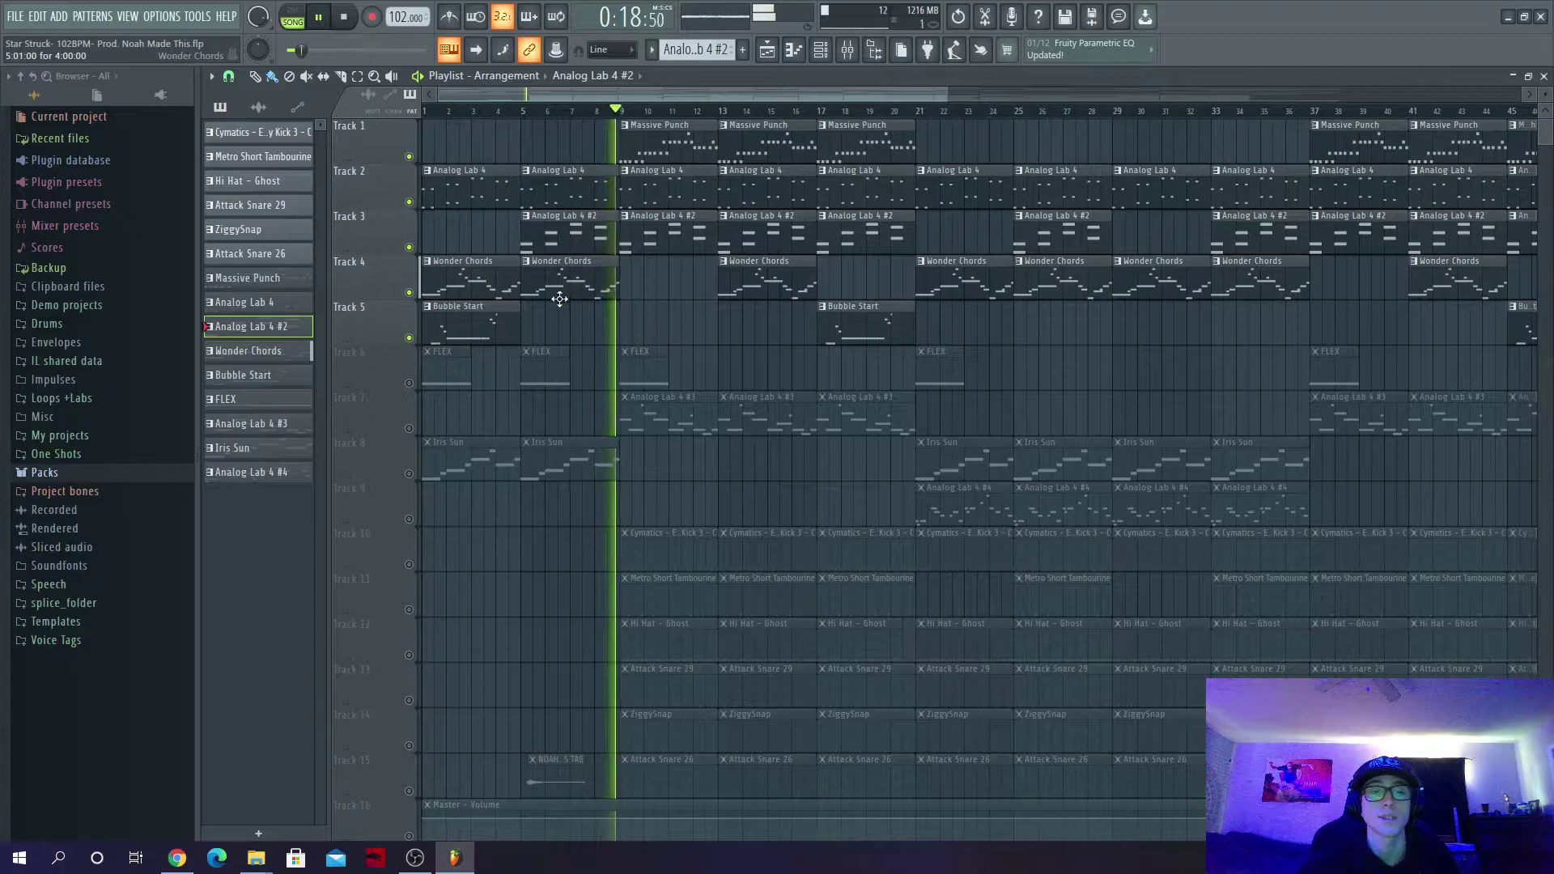
Step: Play the Wonder Chords pattern in pattern mode, examine its notes in the piano roll, and return to the playlist
click(533, 295)
click(300, 18)
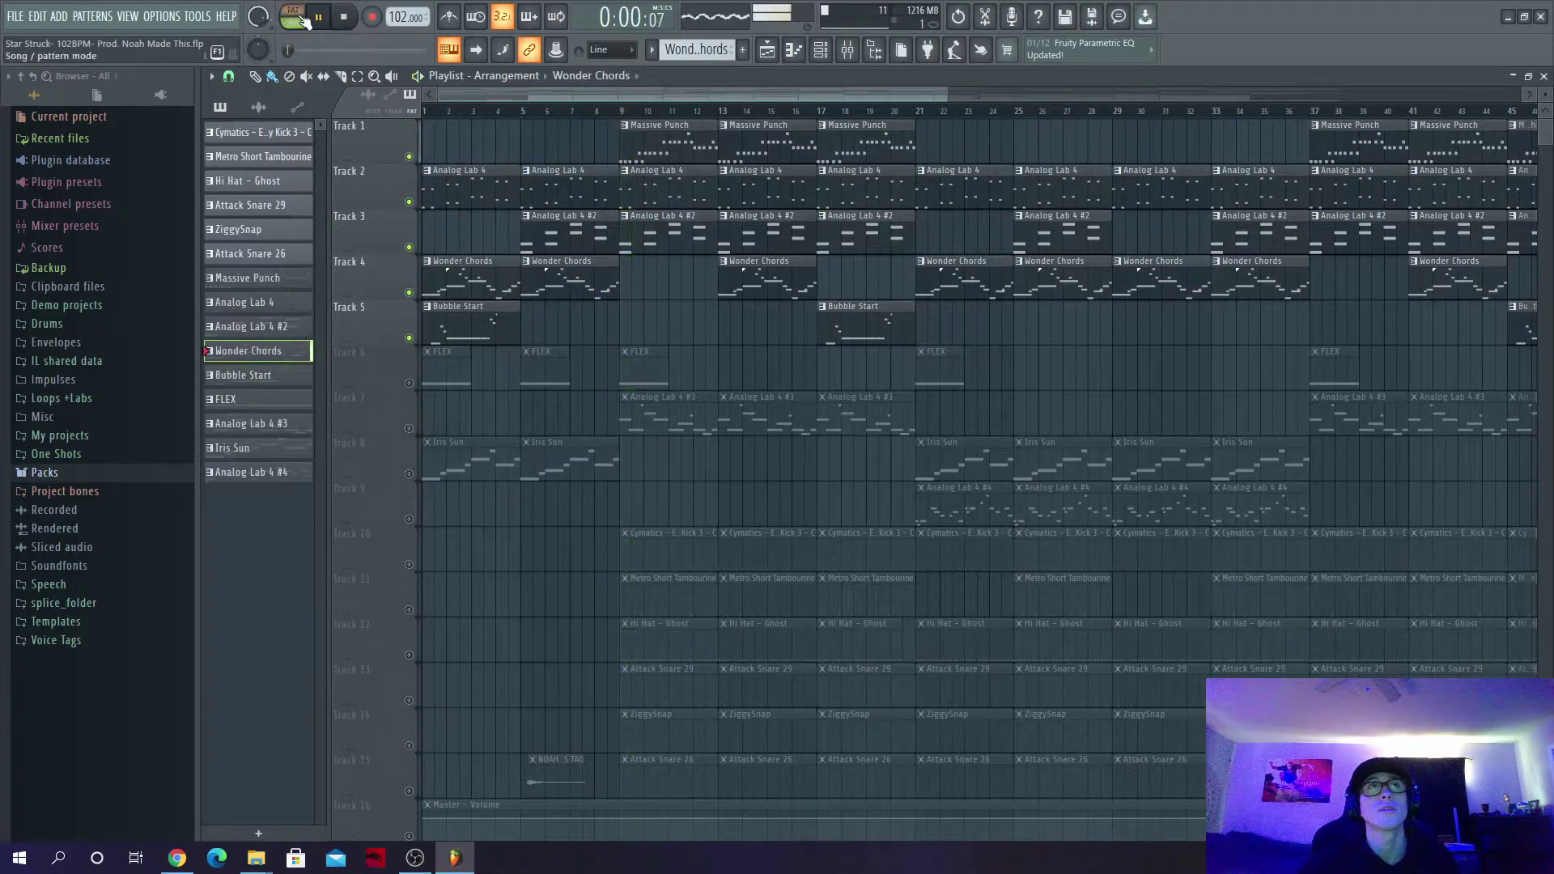
click(842, 51)
right_click(452, 625)
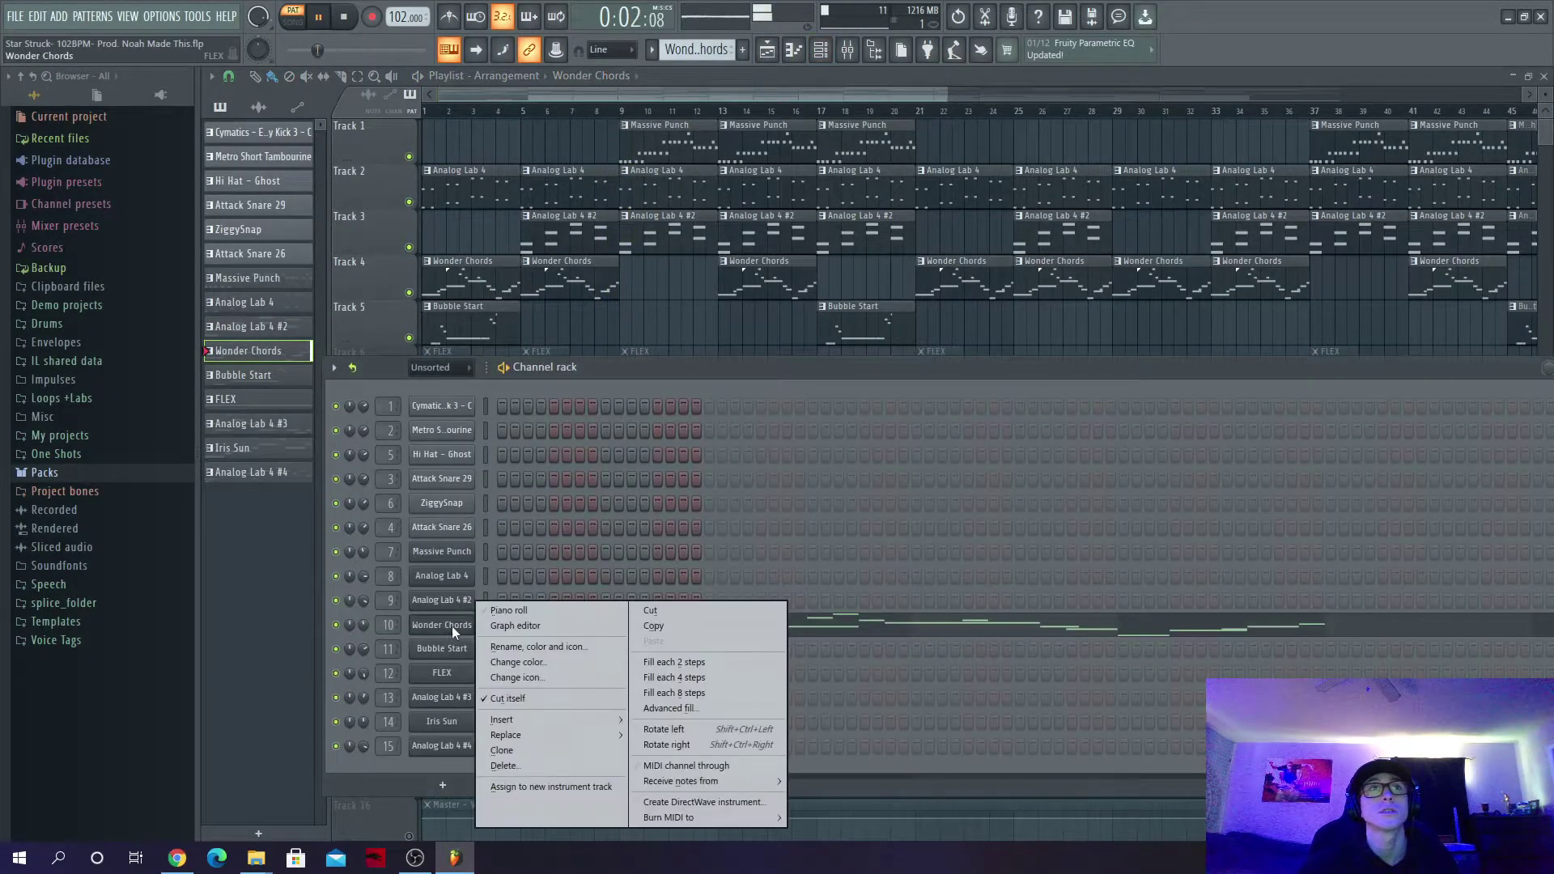
click(544, 611)
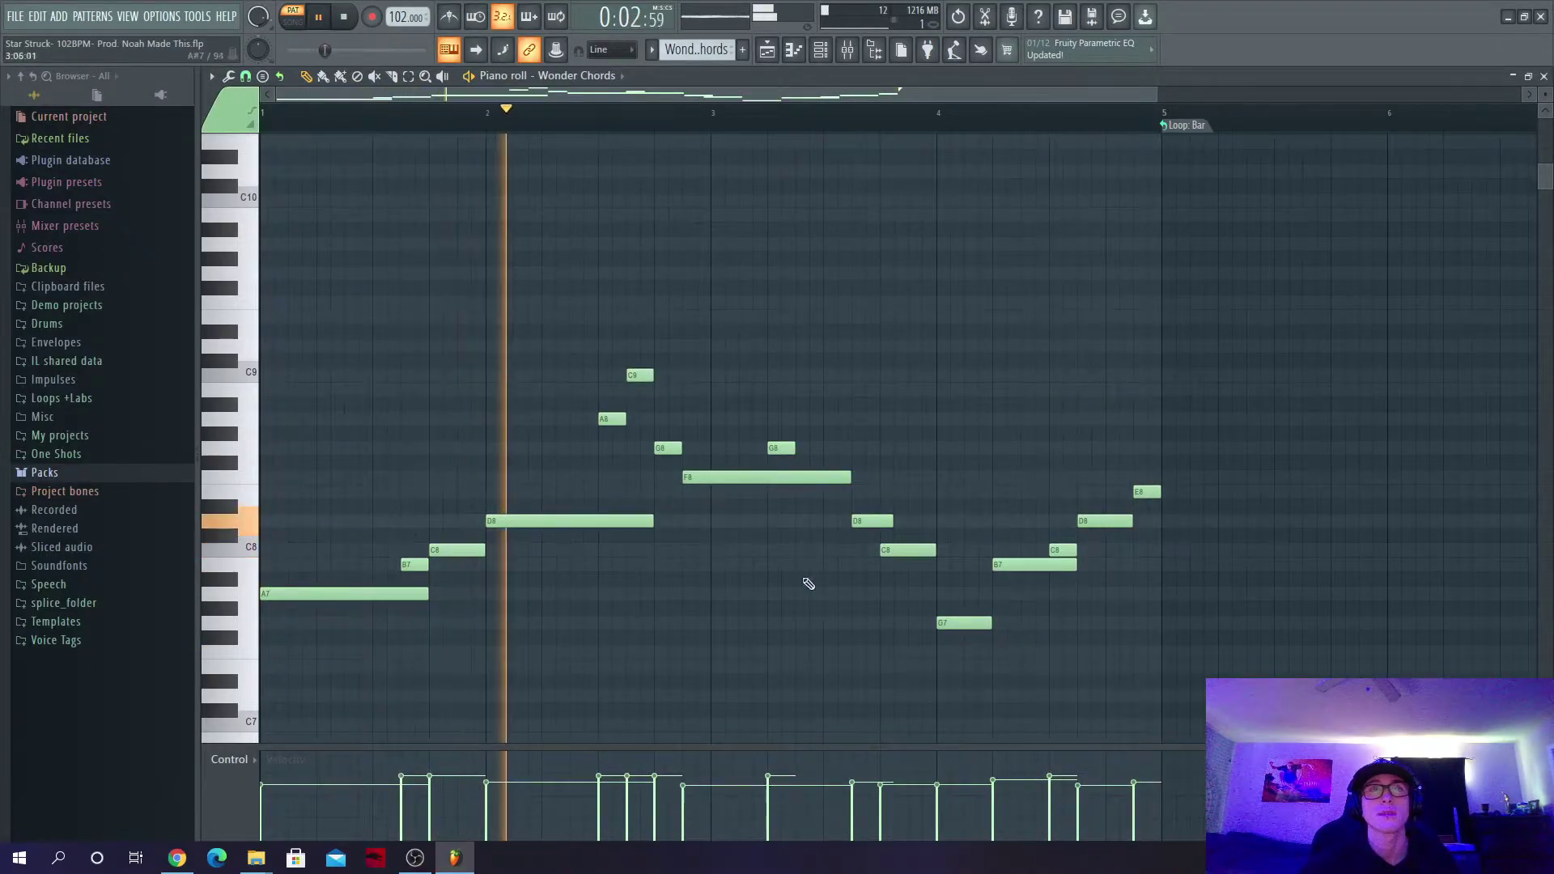
click(767, 50)
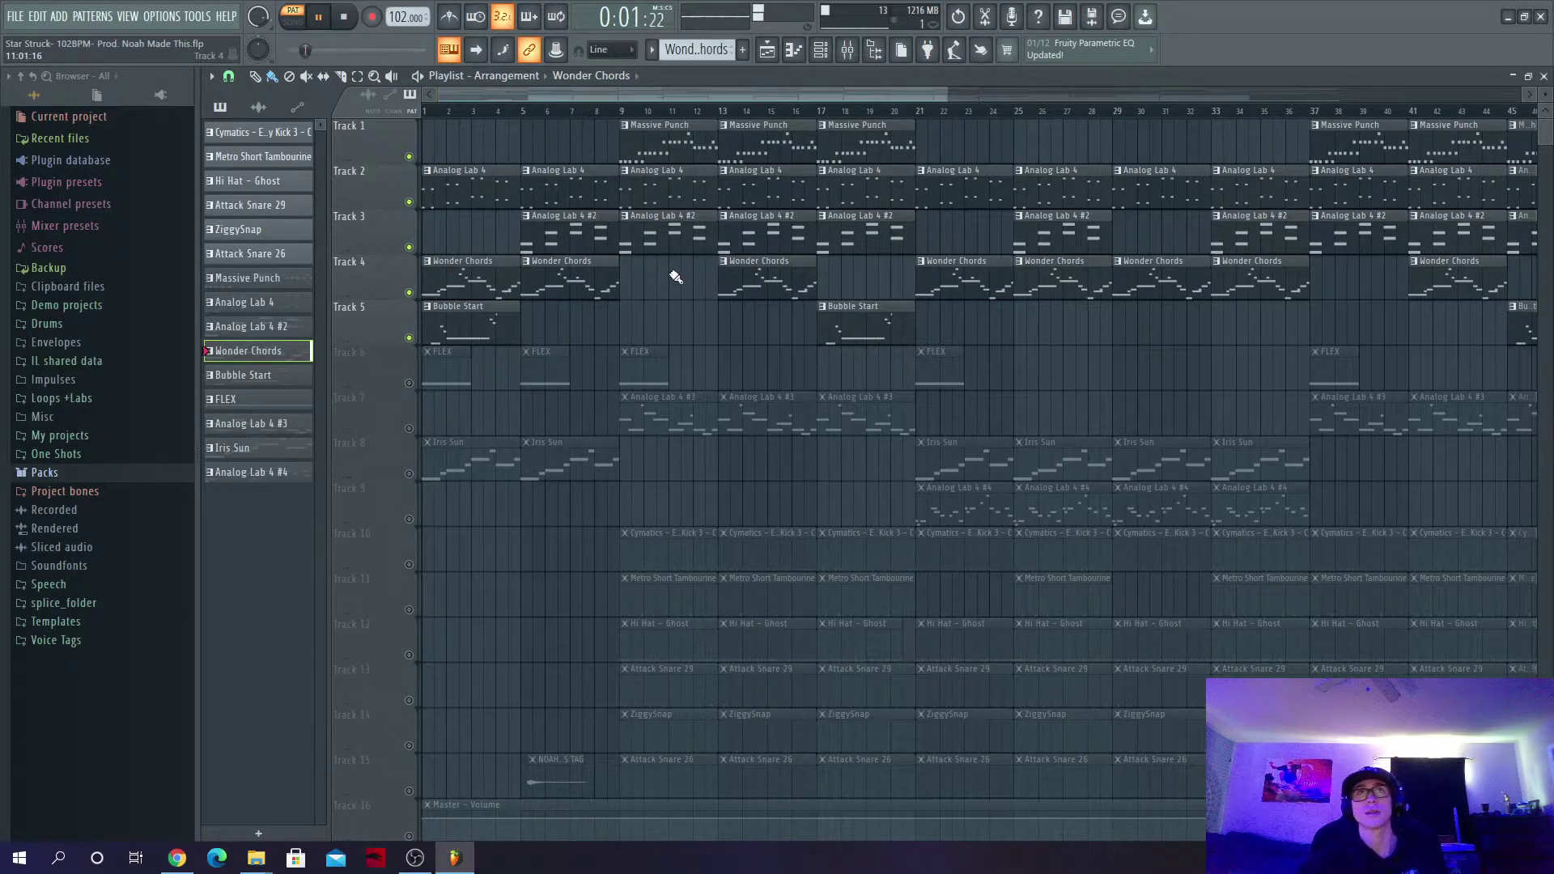
Step: Solo FLEX on Track 6 and audition it in song mode from bar 1 and from bar 5
click(421, 350)
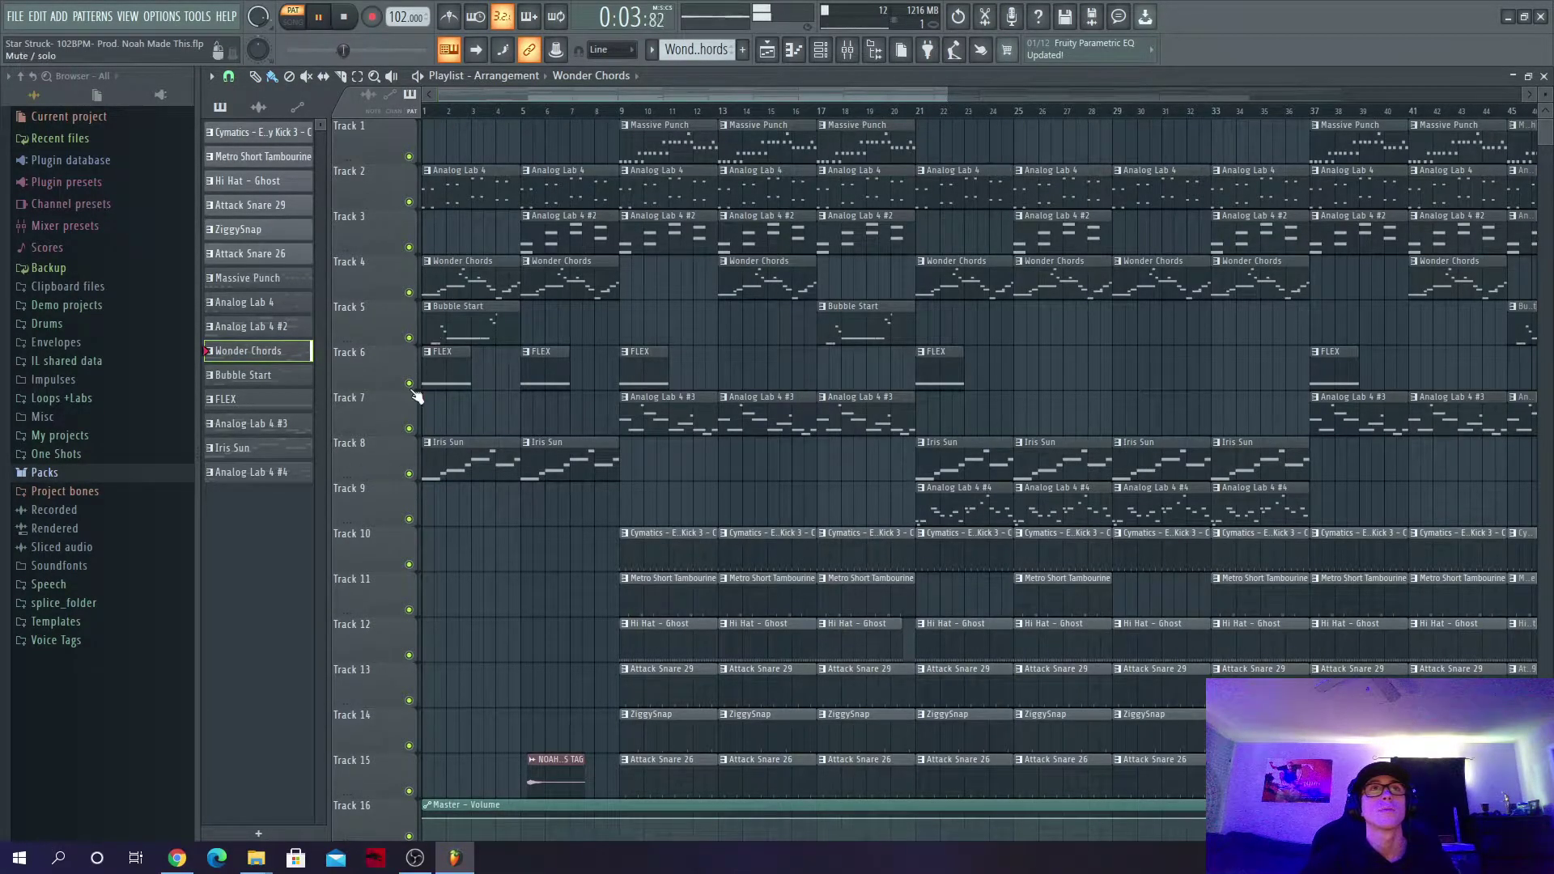
right_click(410, 387)
click(434, 115)
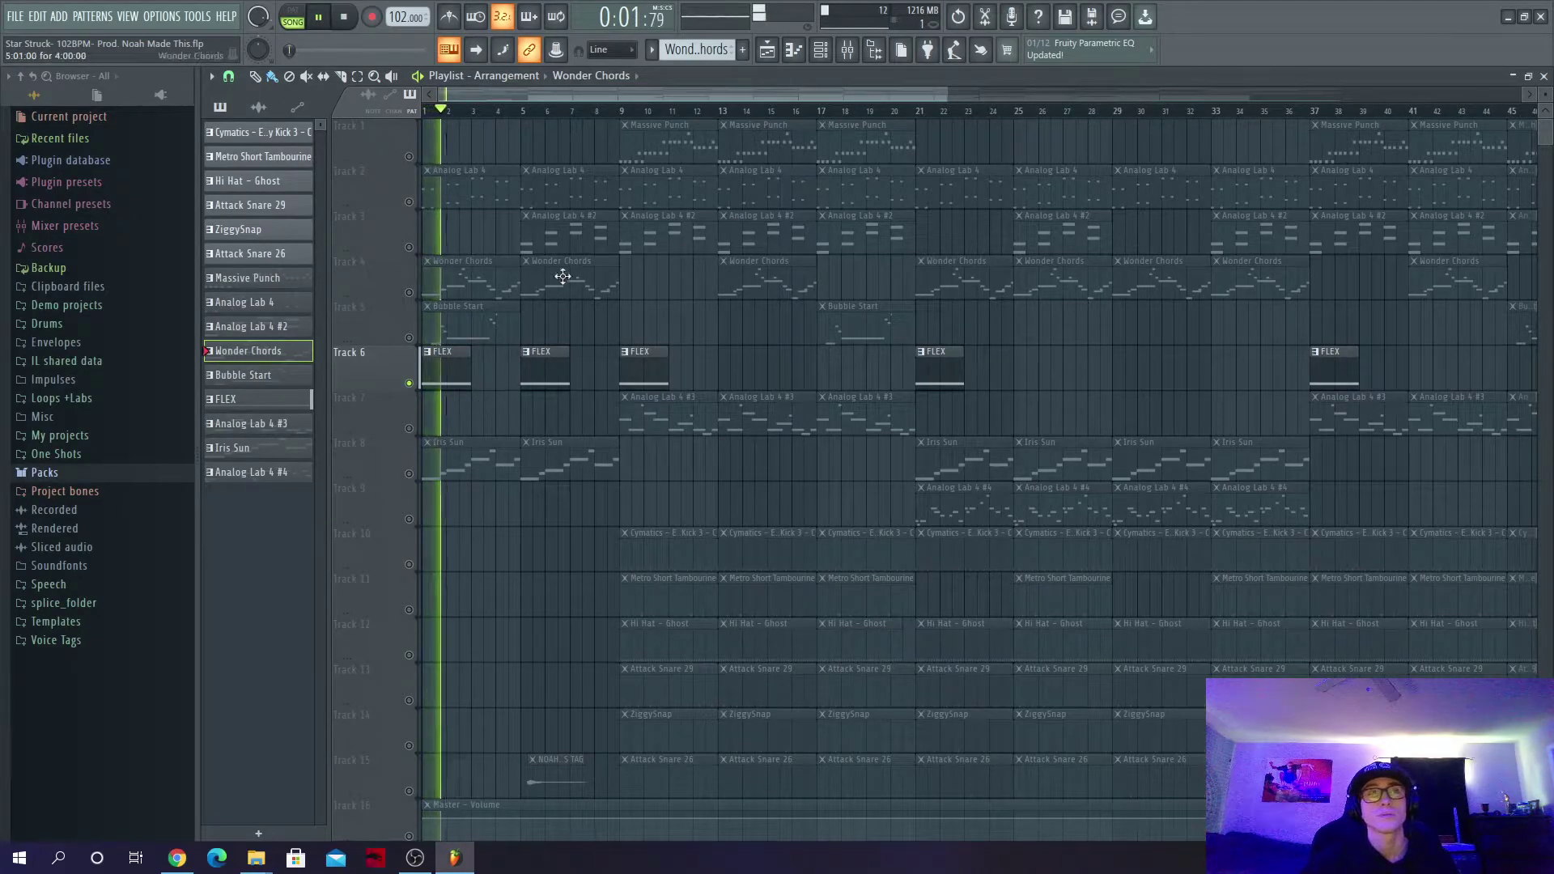
click(522, 111)
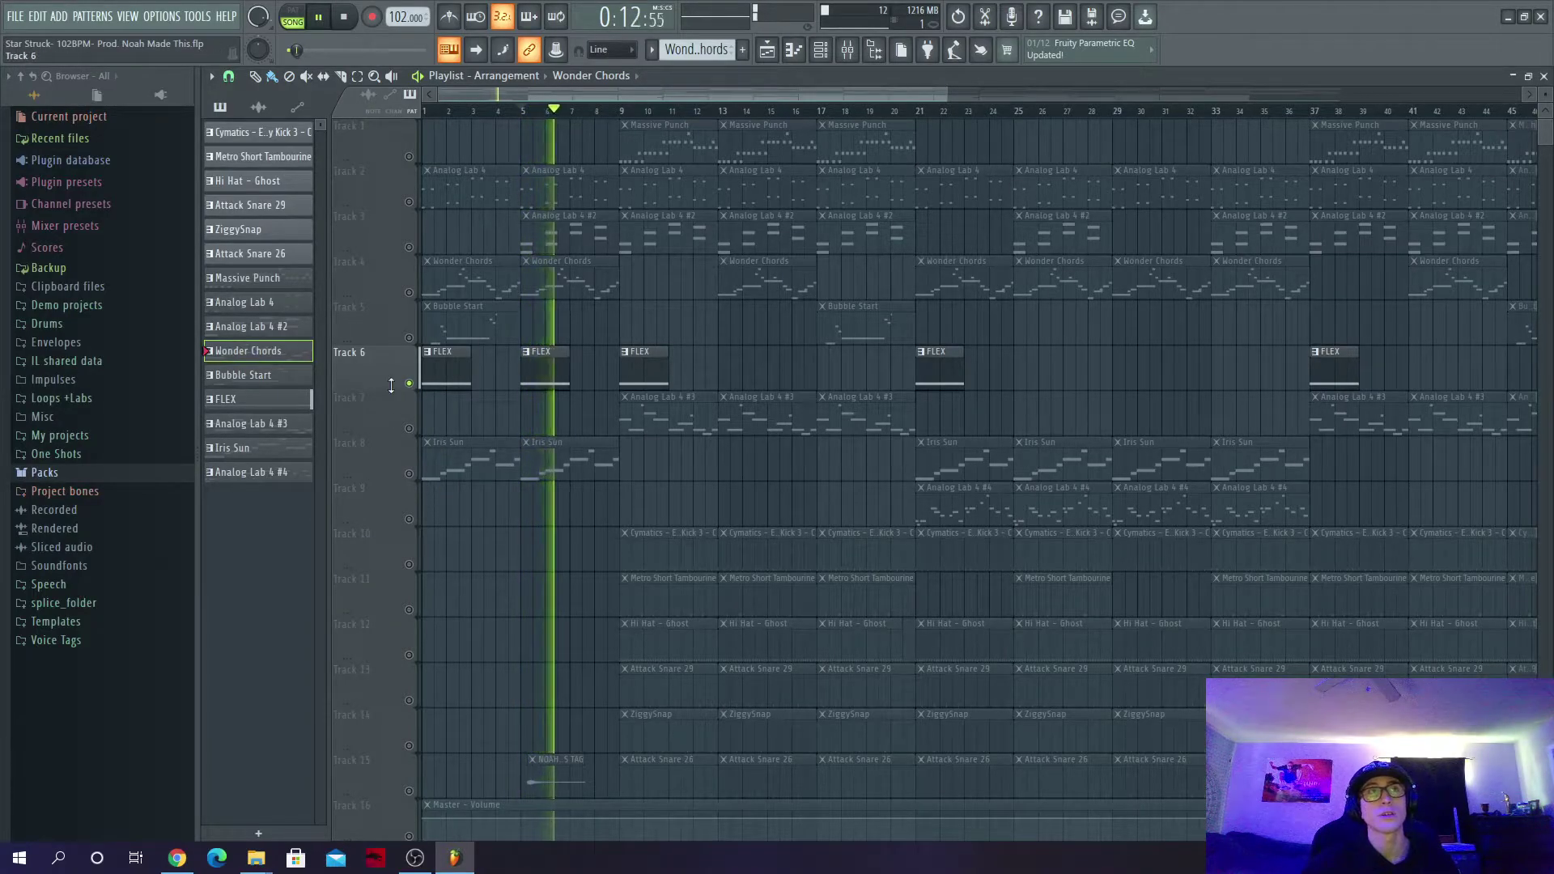
Step: Unmute Tracks 1 to 5 alongside FLEX and continue song playback from about bar 4
click(408, 338)
click(409, 292)
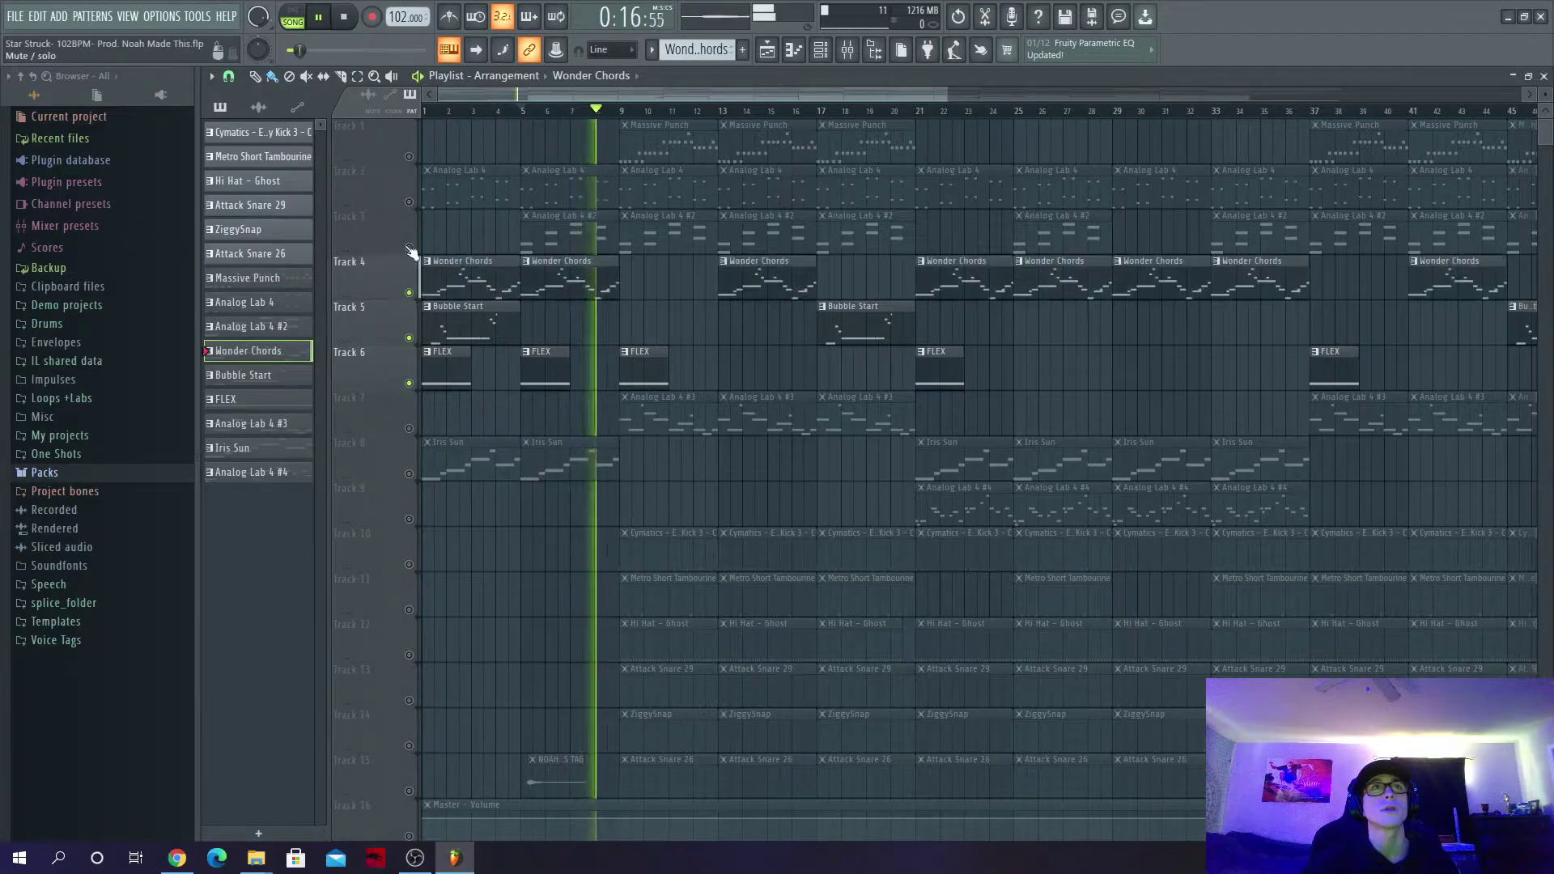
click(409, 247)
click(409, 201)
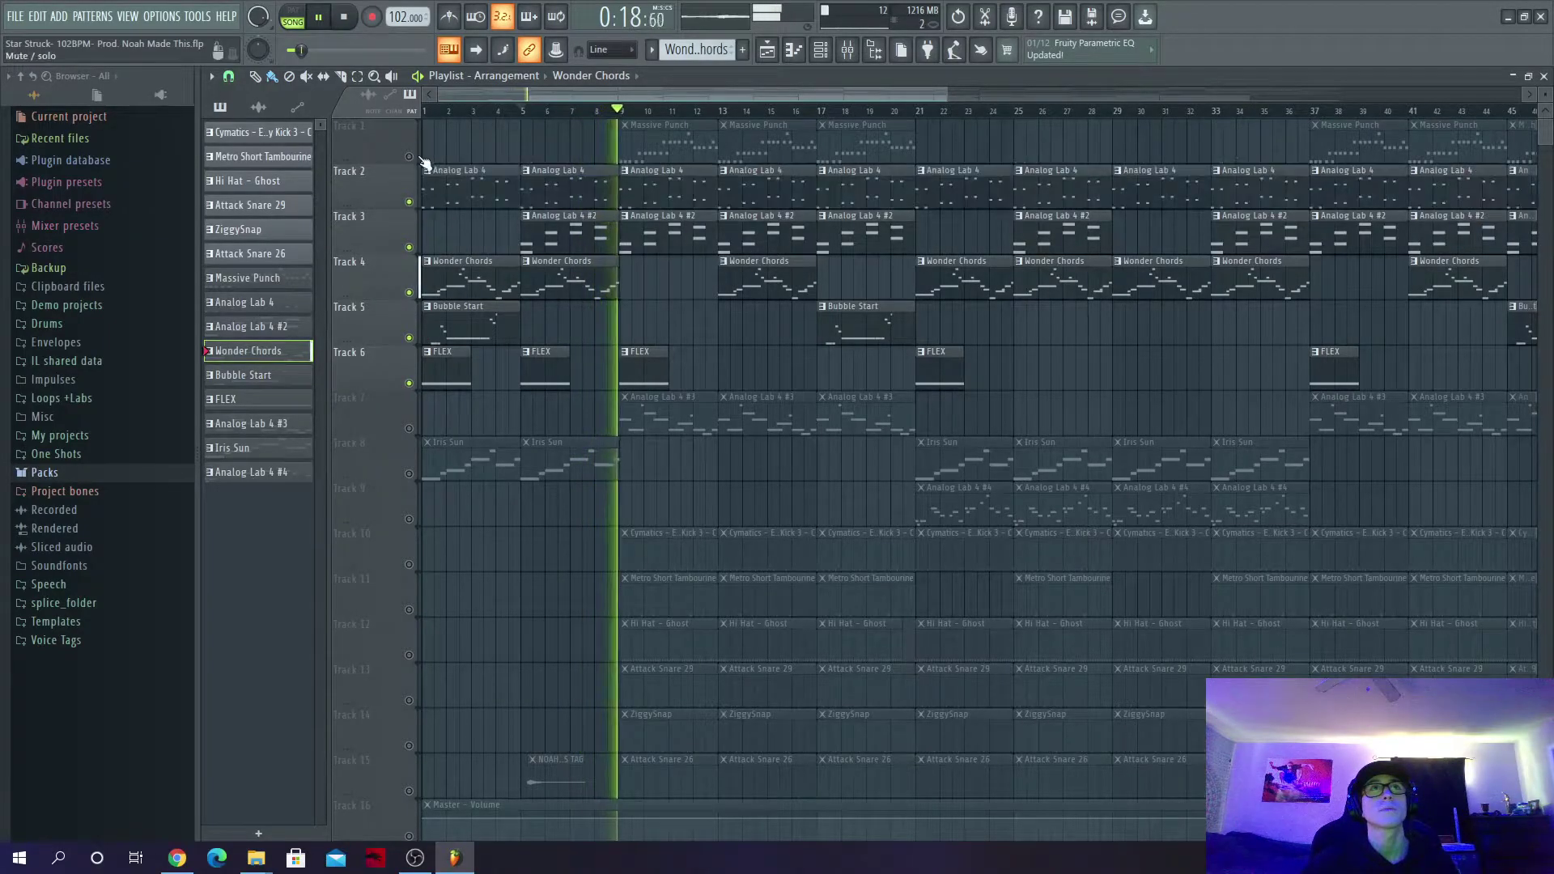
click(409, 156)
click(496, 111)
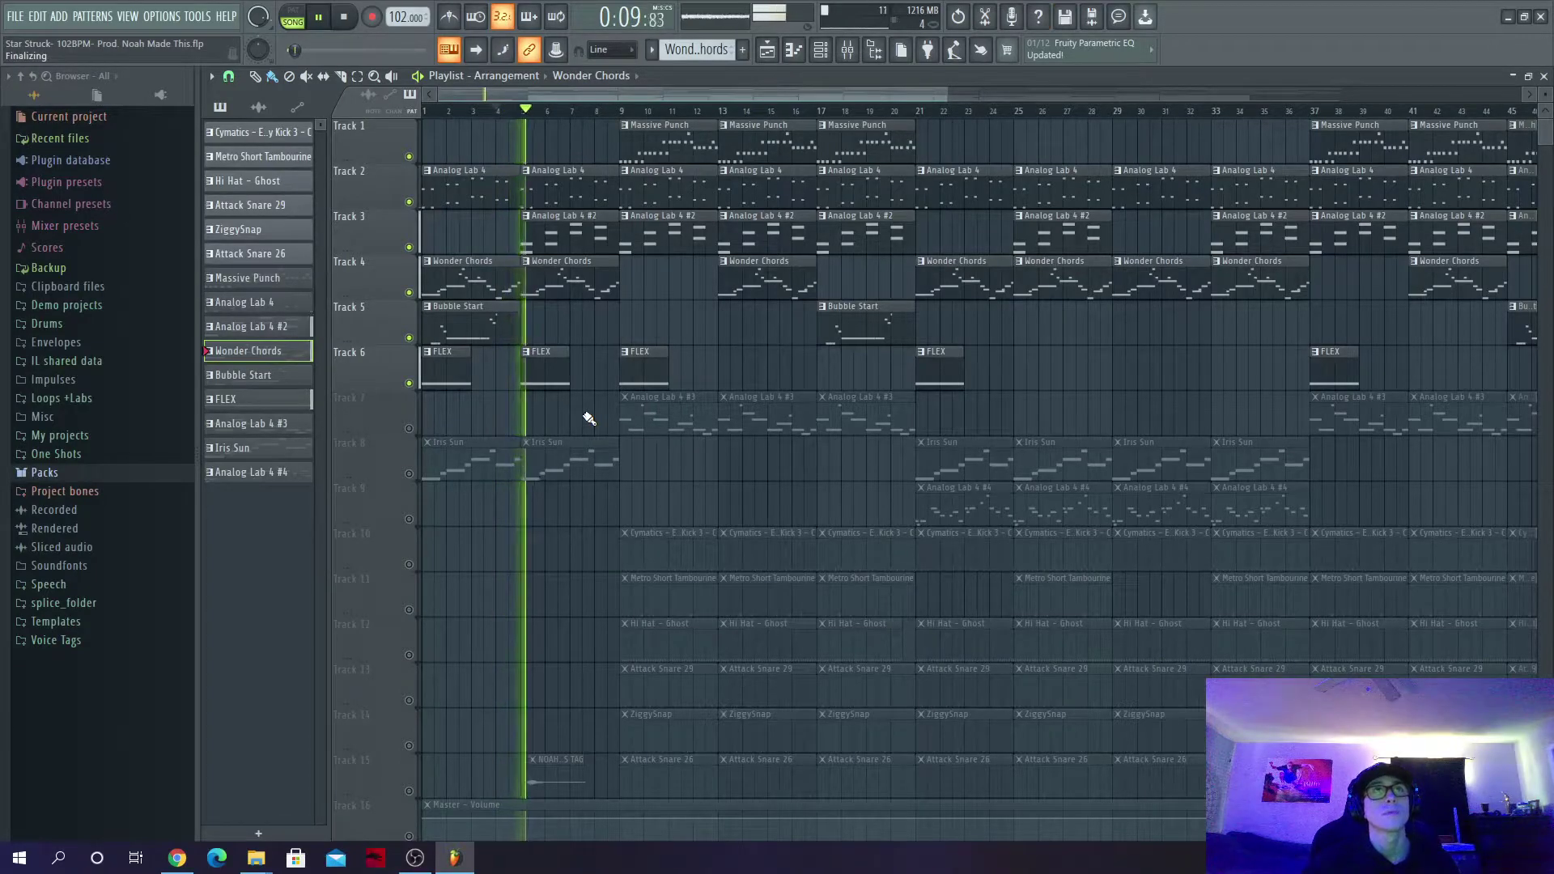
Step: Open the Bubble Start notes in the piano roll, play them in pattern mode, and return to the playlist
click(452, 327)
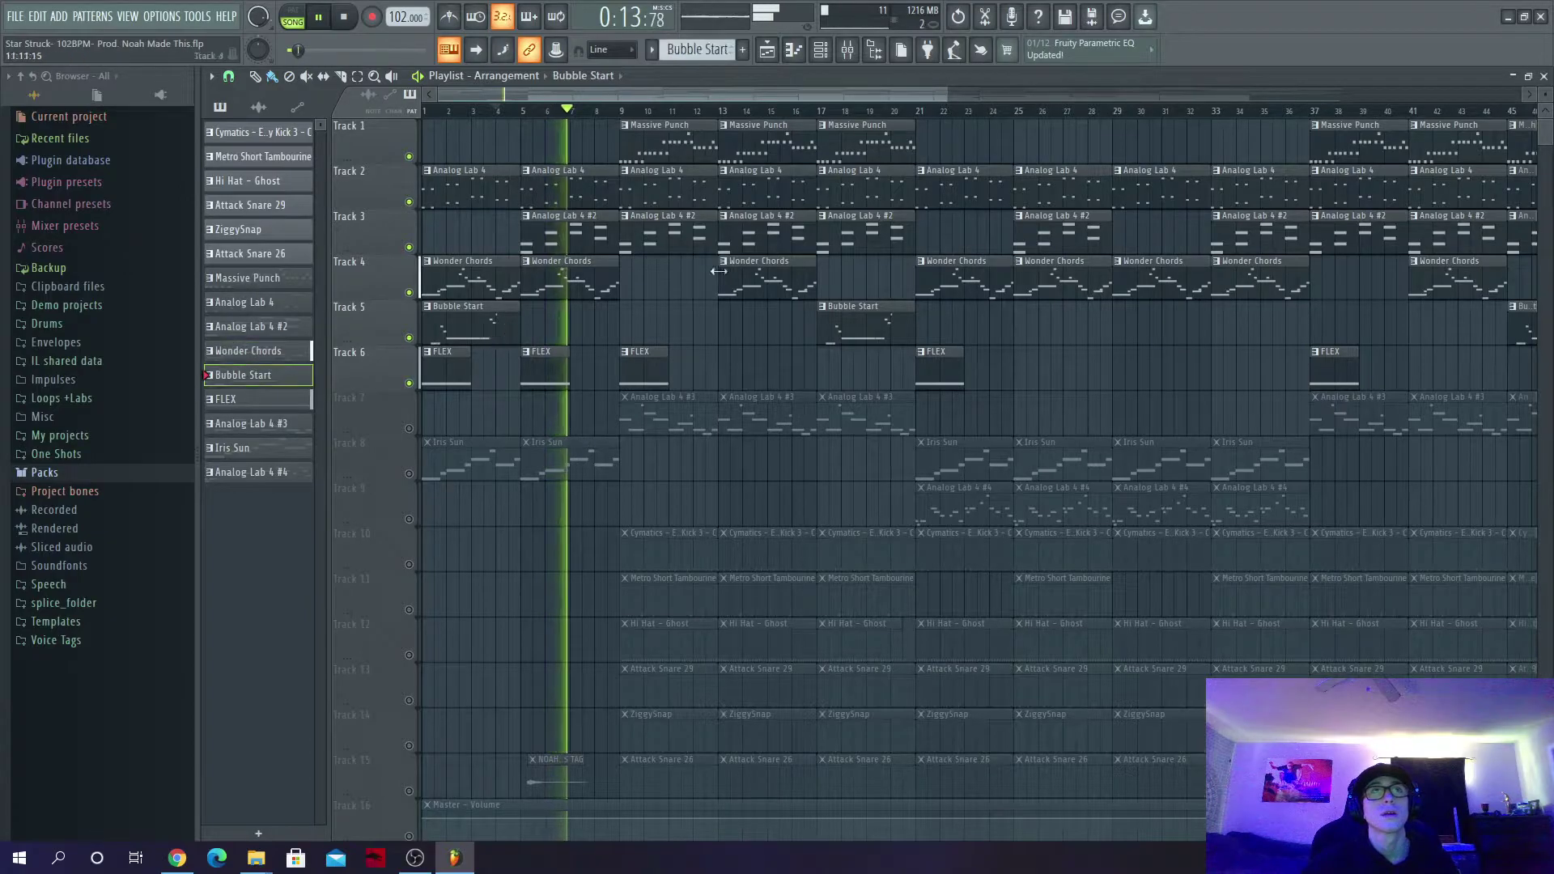
key(F6)
right_click(444, 644)
click(577, 605)
scroll(604, 639, down, 4)
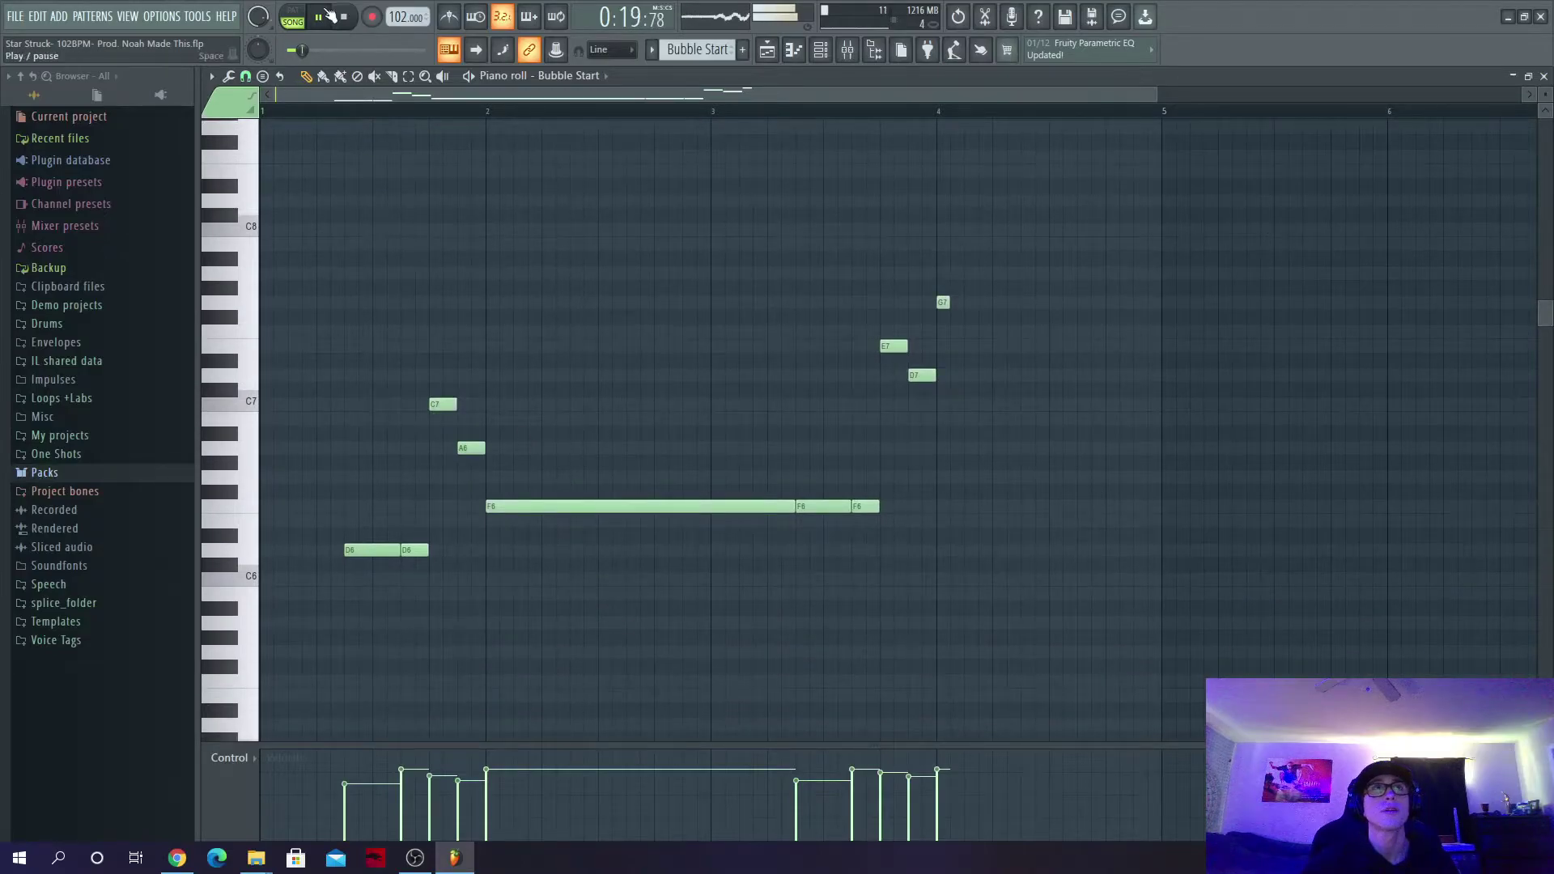
click(293, 18)
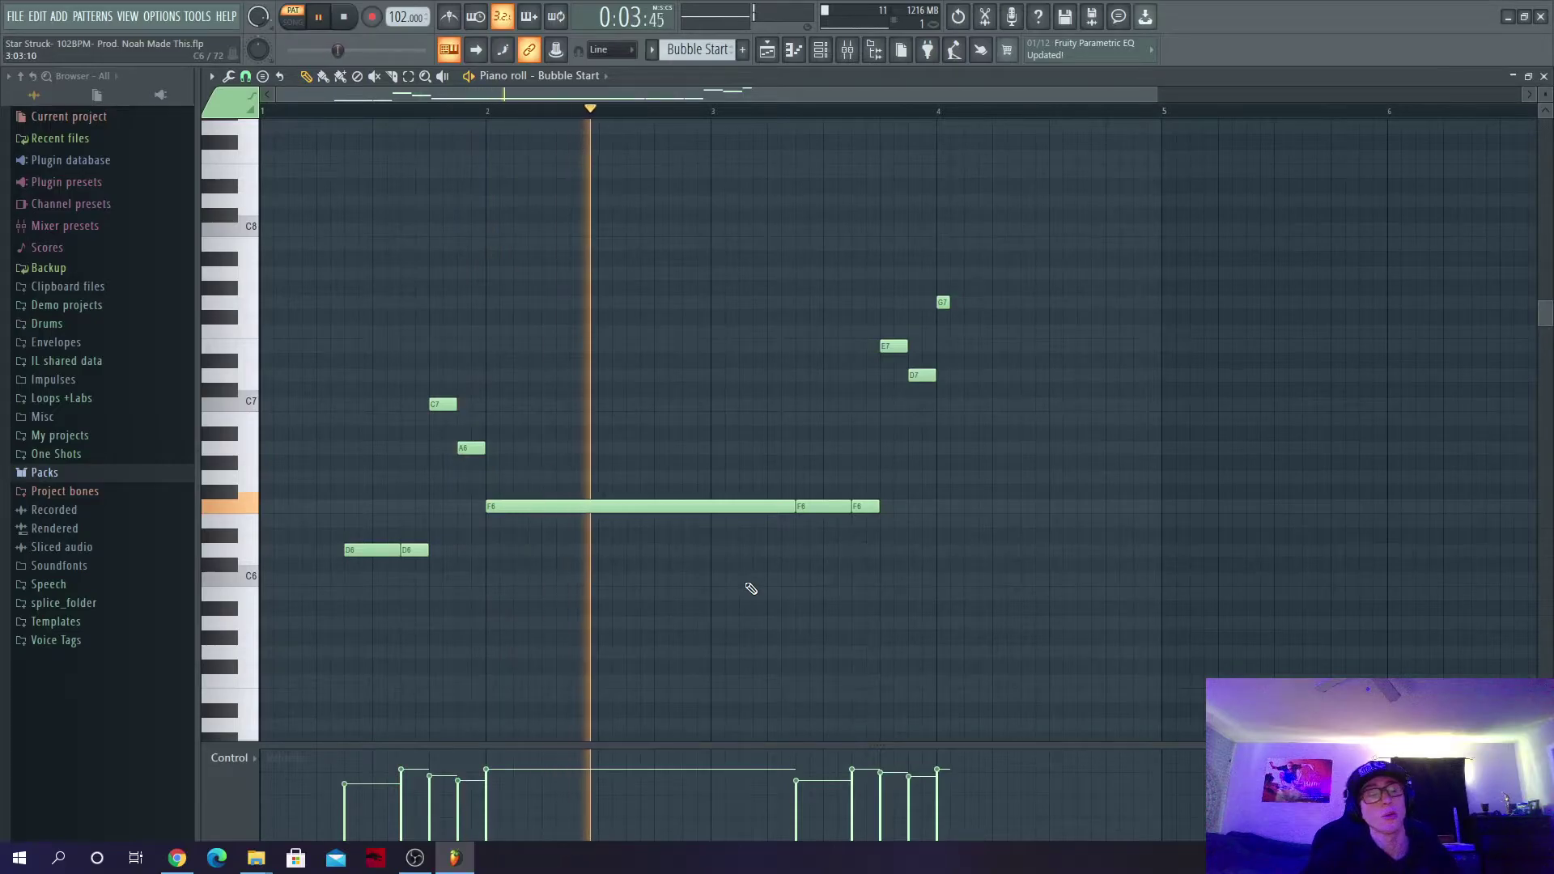
click(771, 51)
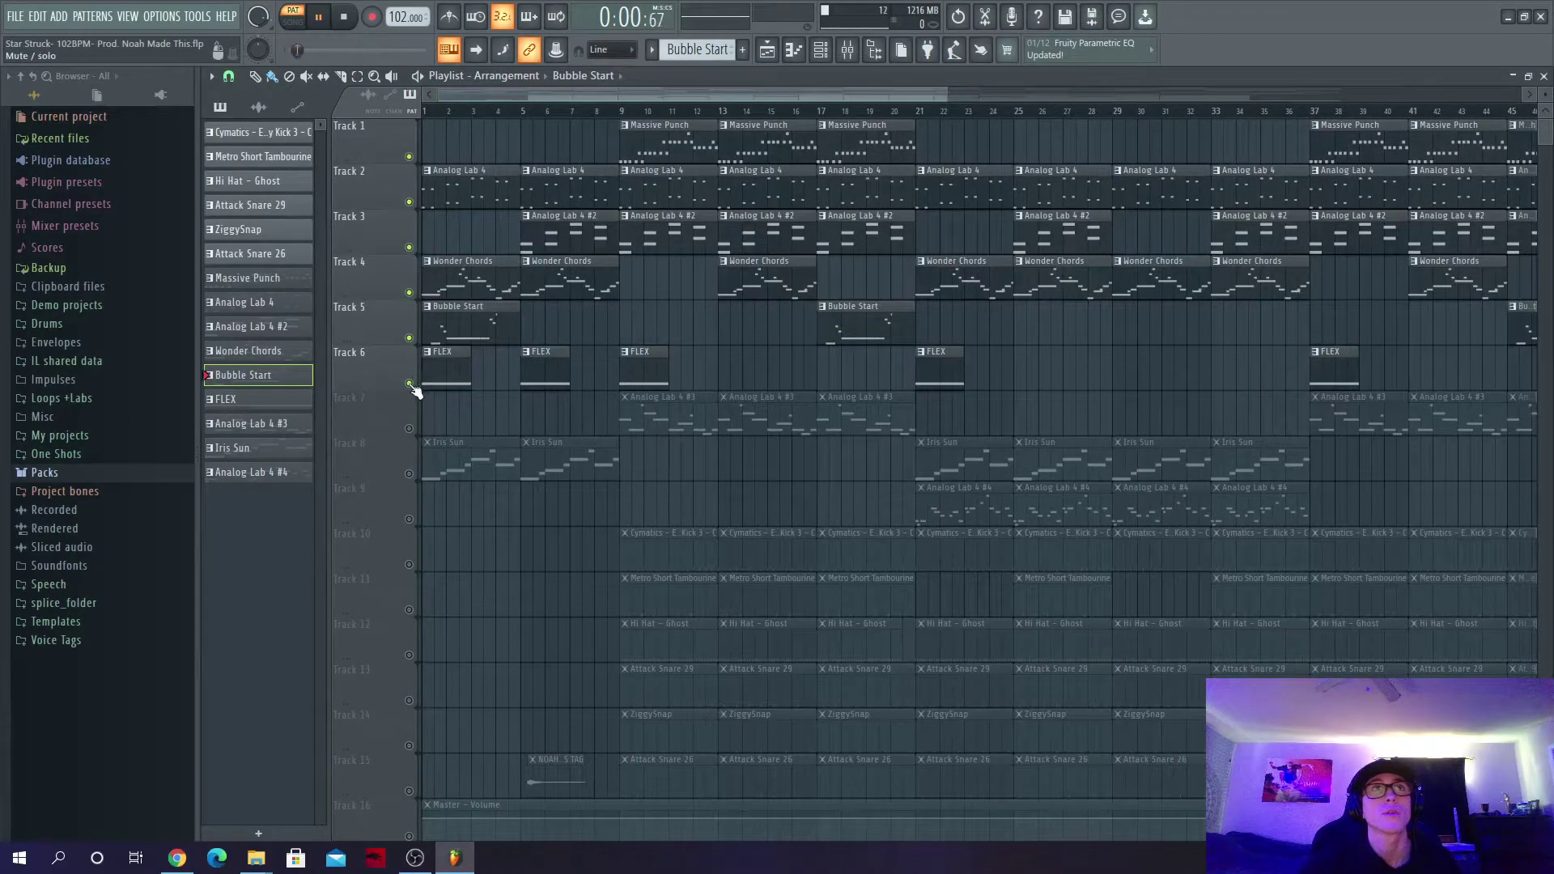
Step: Play the song from bar 1 with Iris Sun on Track 8 unmuted, and pause playback
click(433, 114)
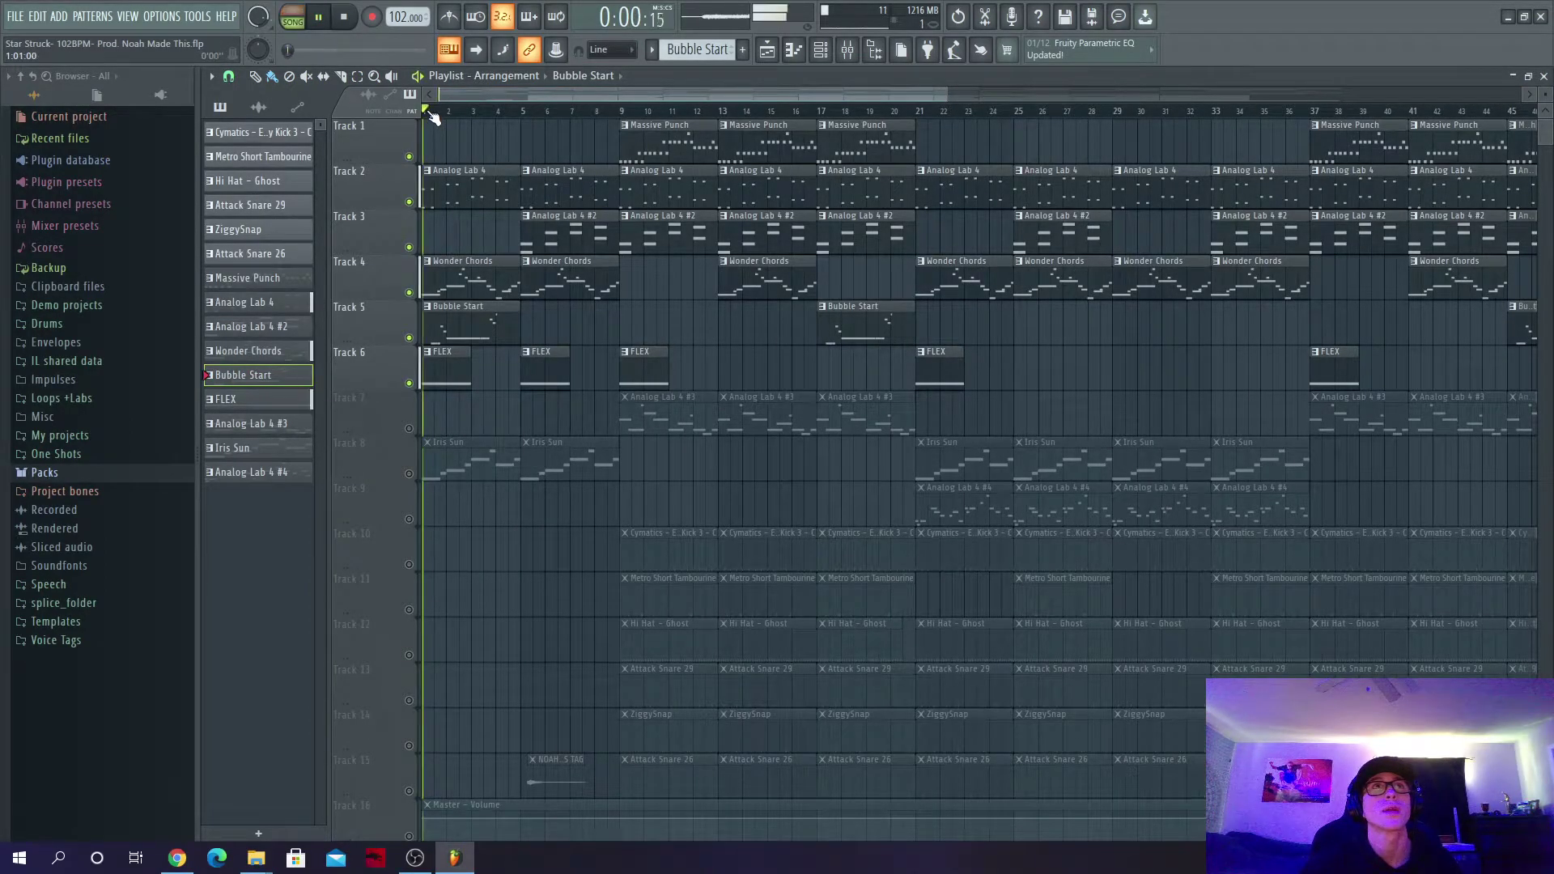
click(409, 474)
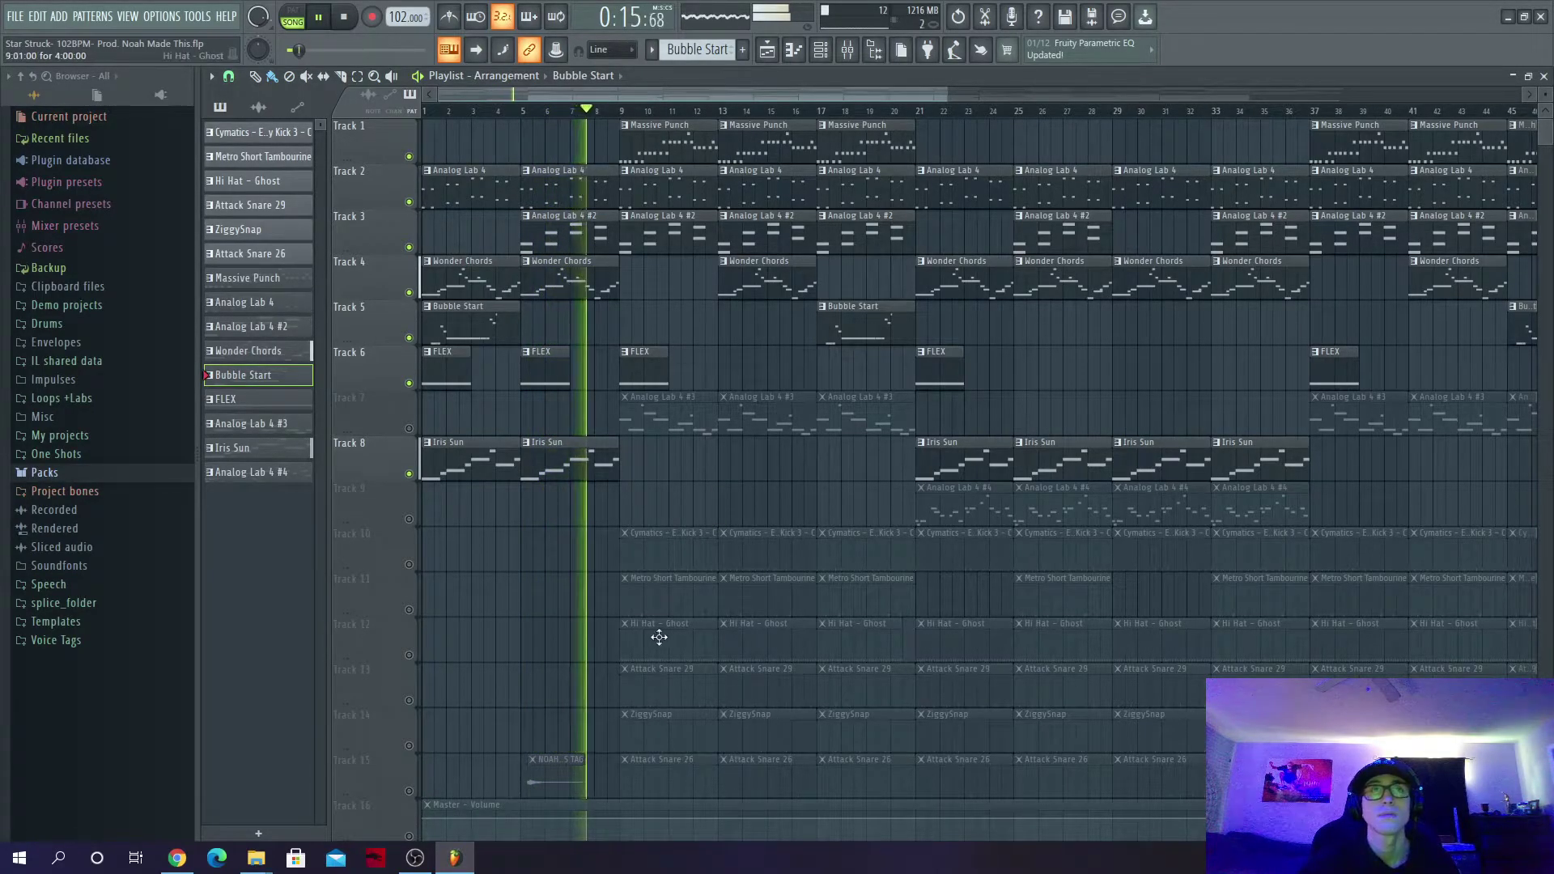
click(331, 16)
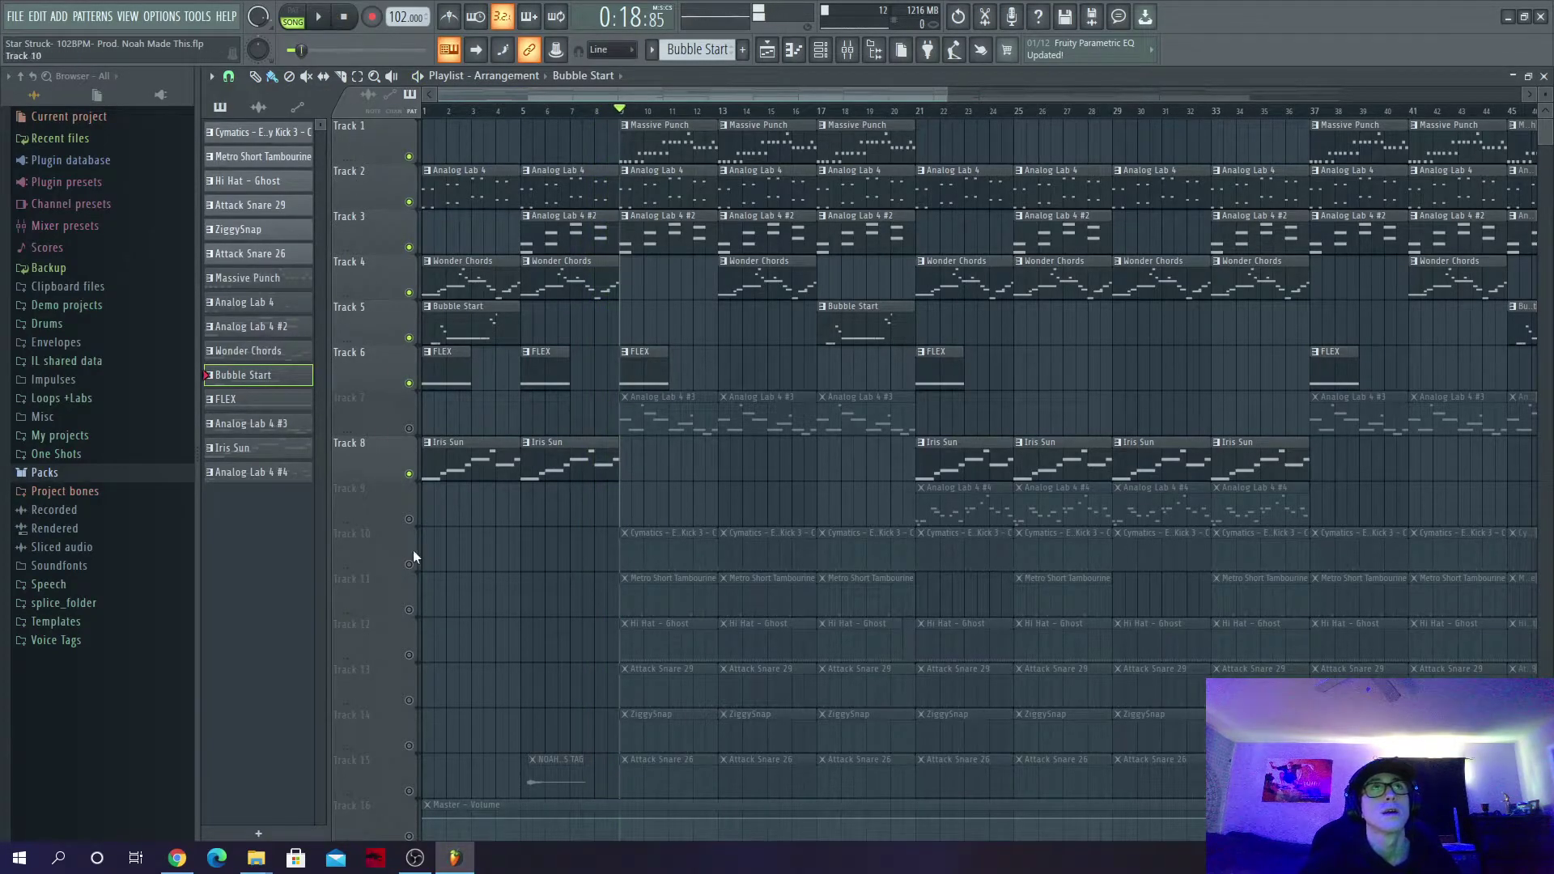
Step: Open the Iris Sun notes in the piano roll, play the pattern in pattern mode, and return to the playlist
click(822, 51)
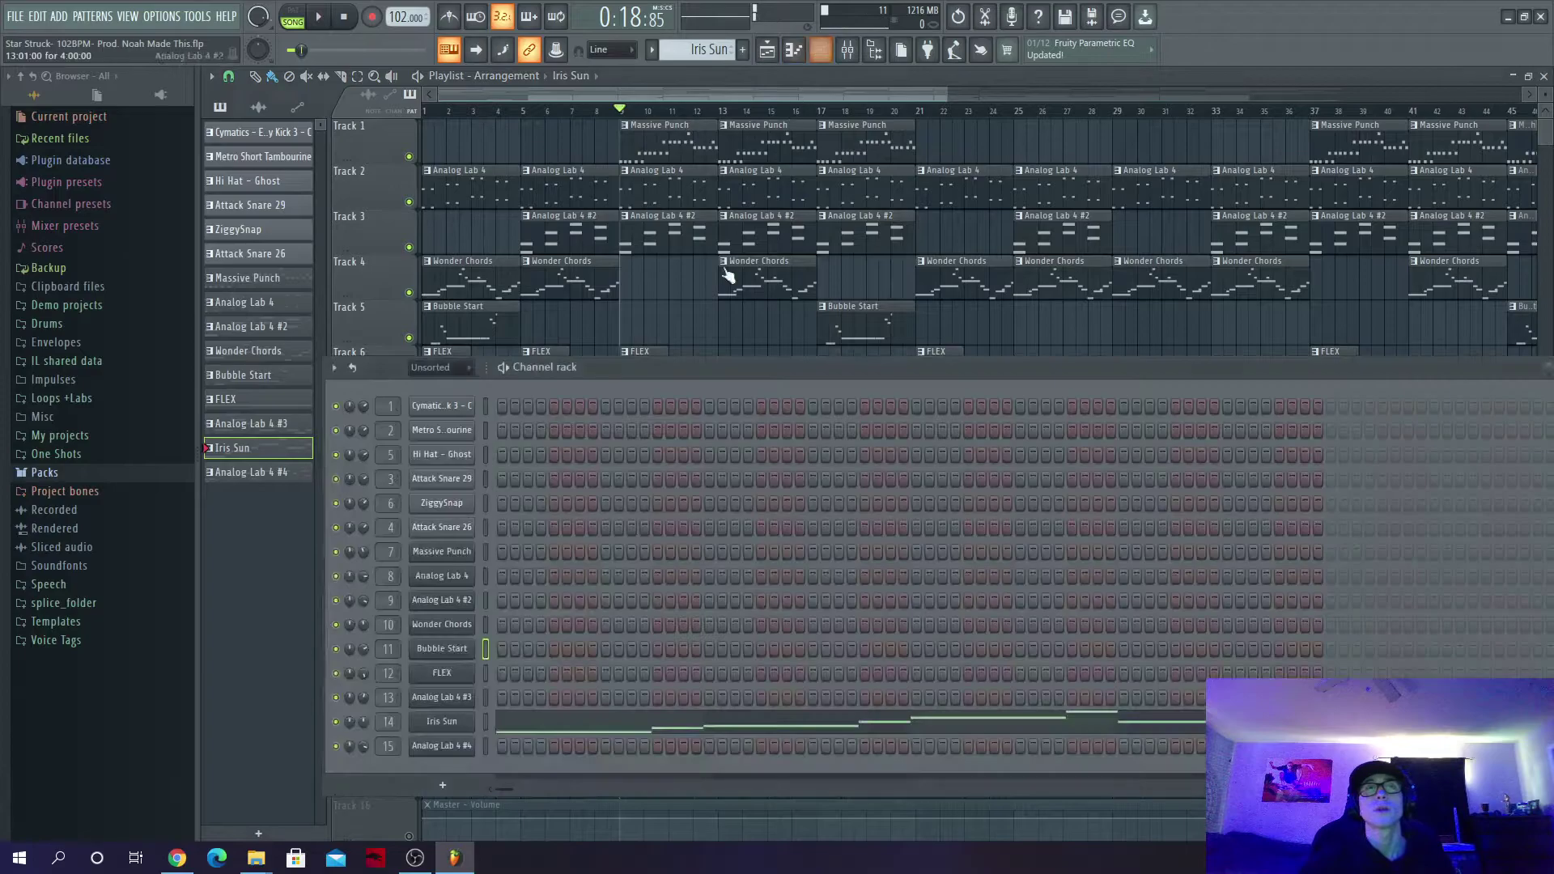
right_click(442, 723)
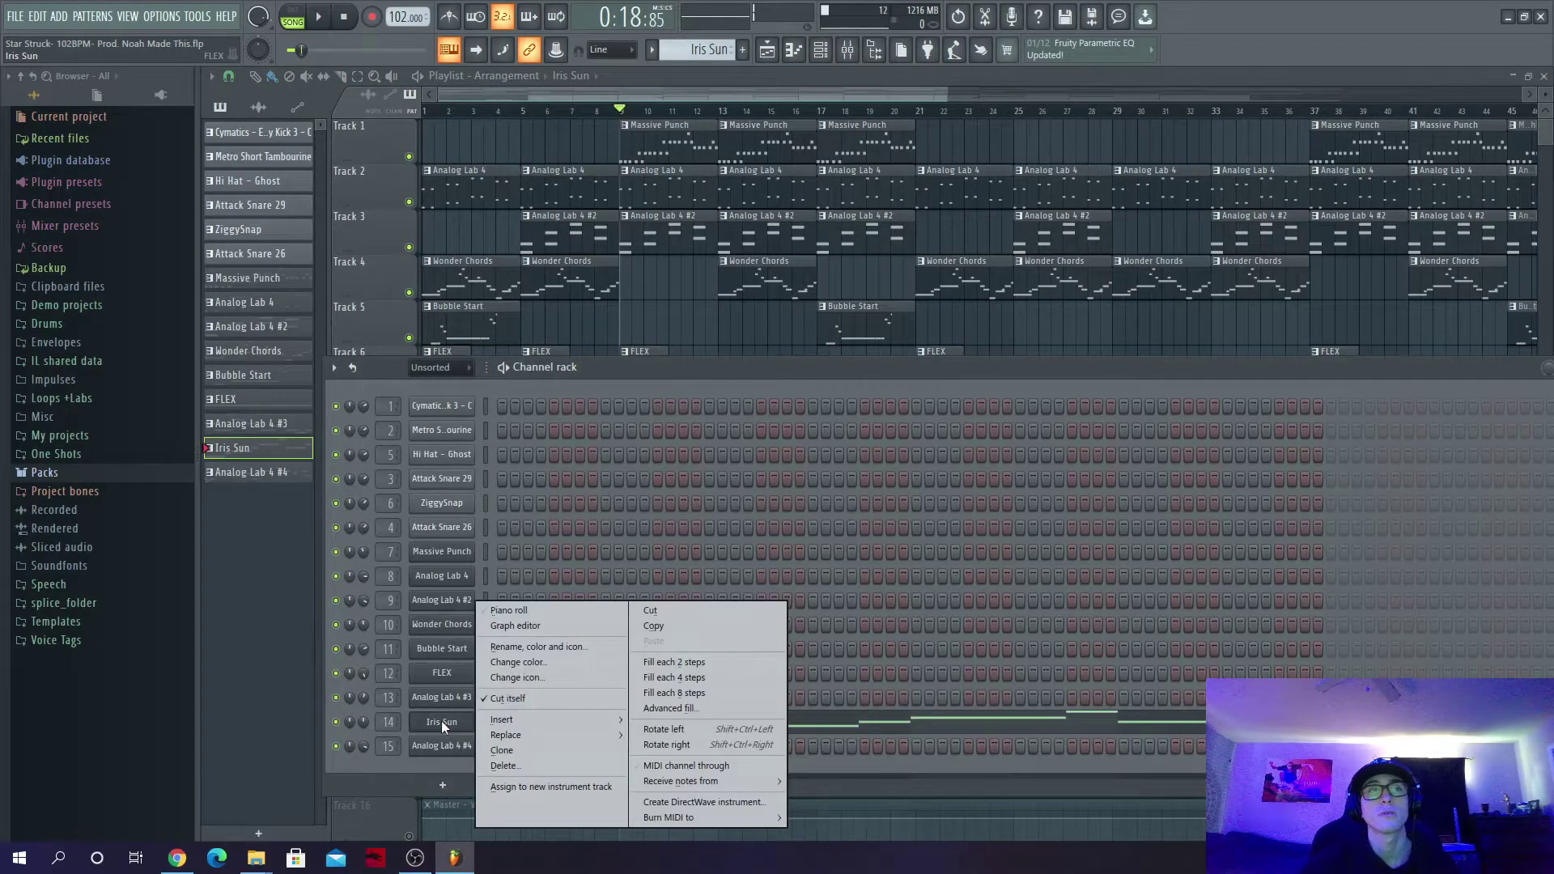
click(541, 612)
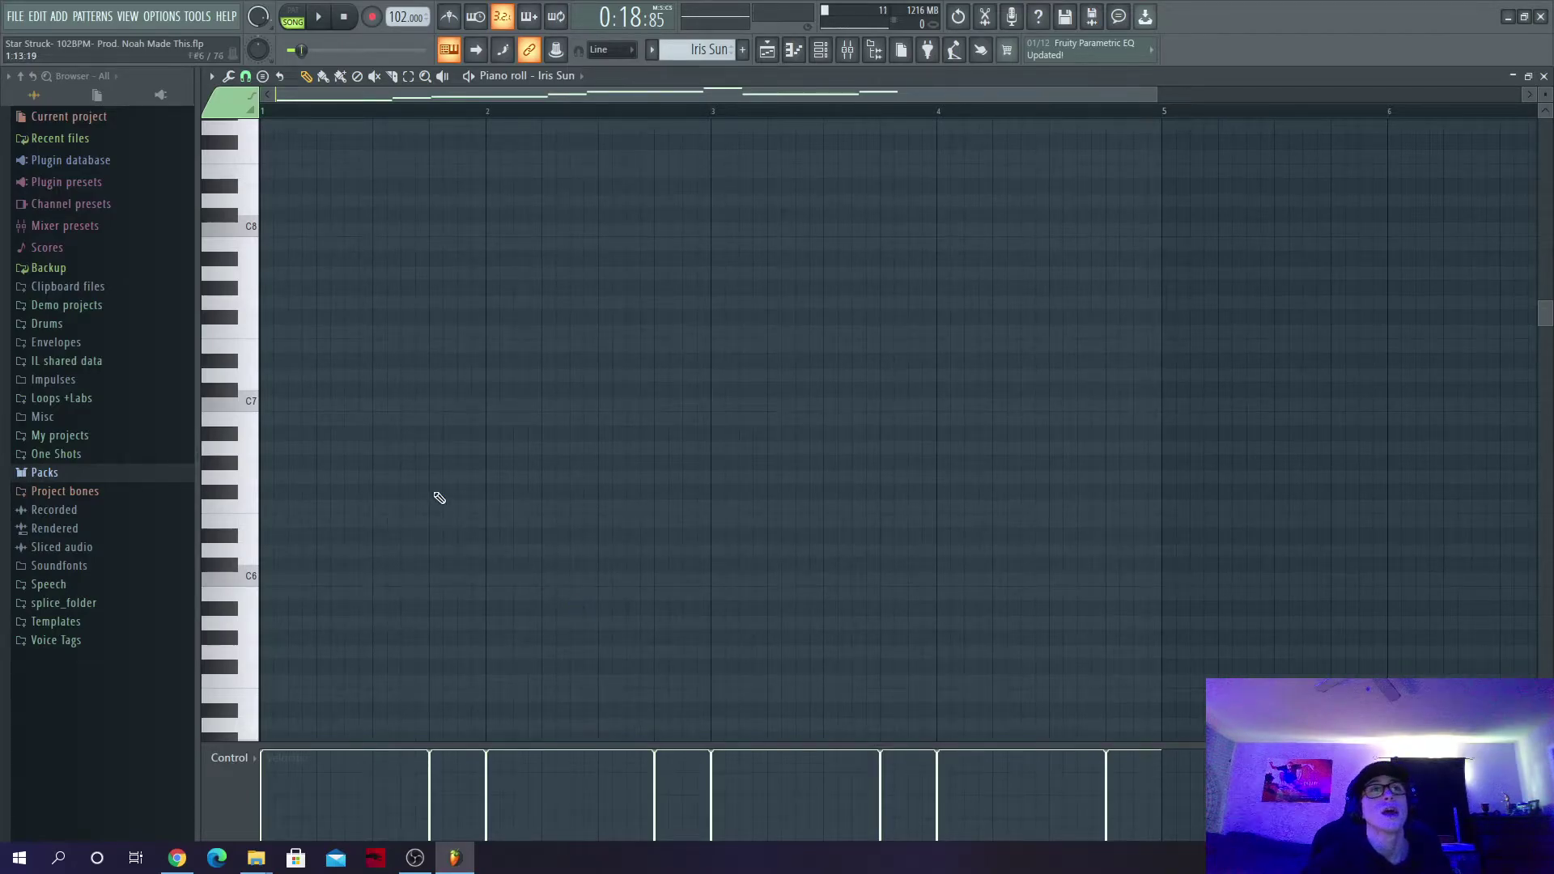
scroll(466, 503, down, 5)
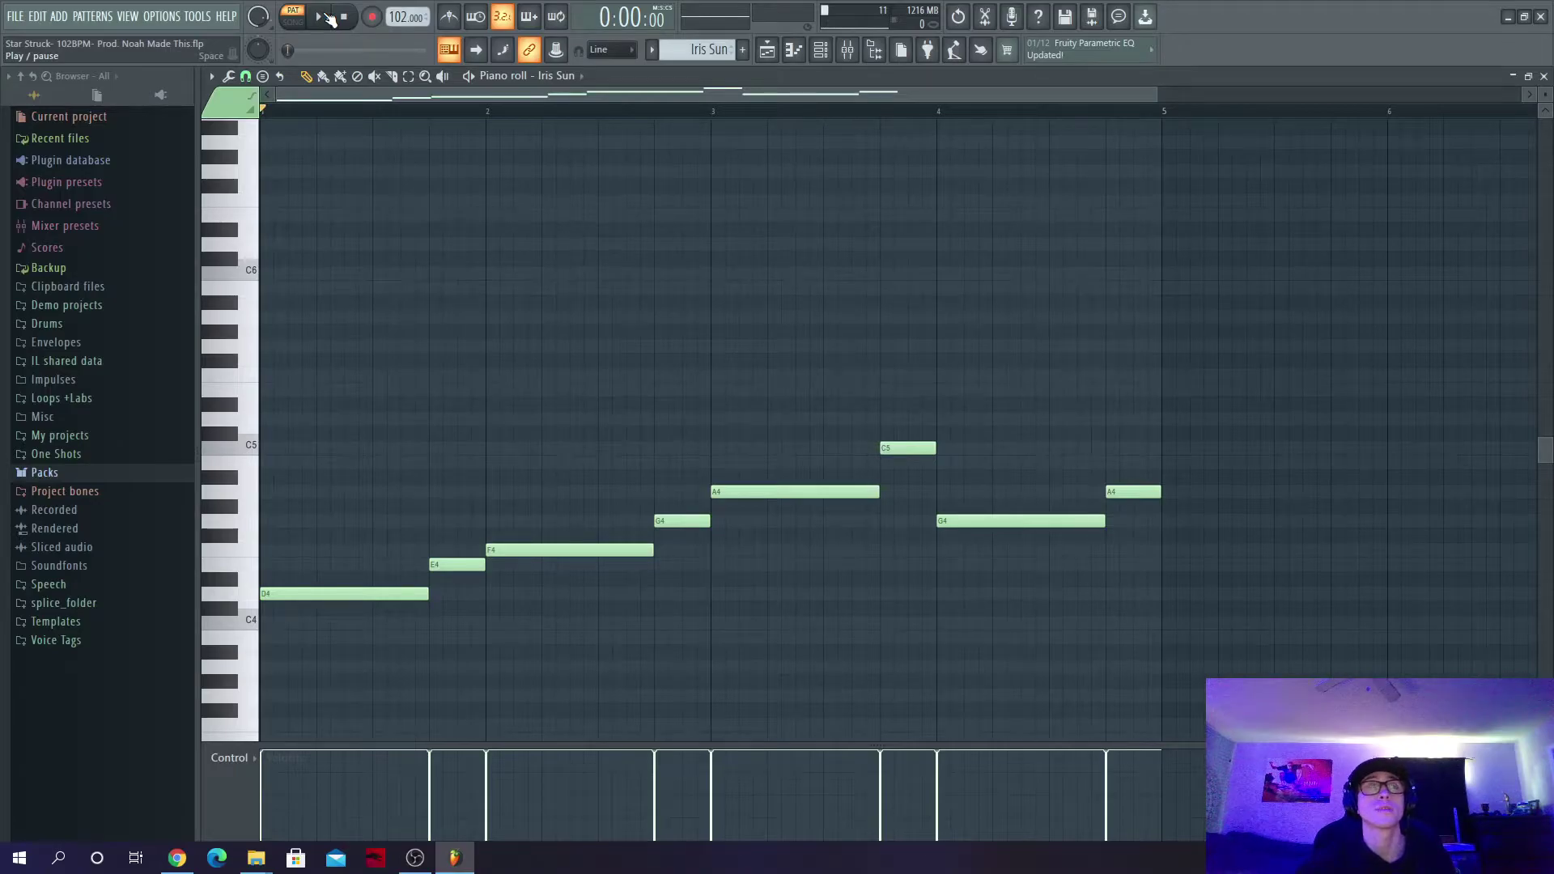
click(322, 17)
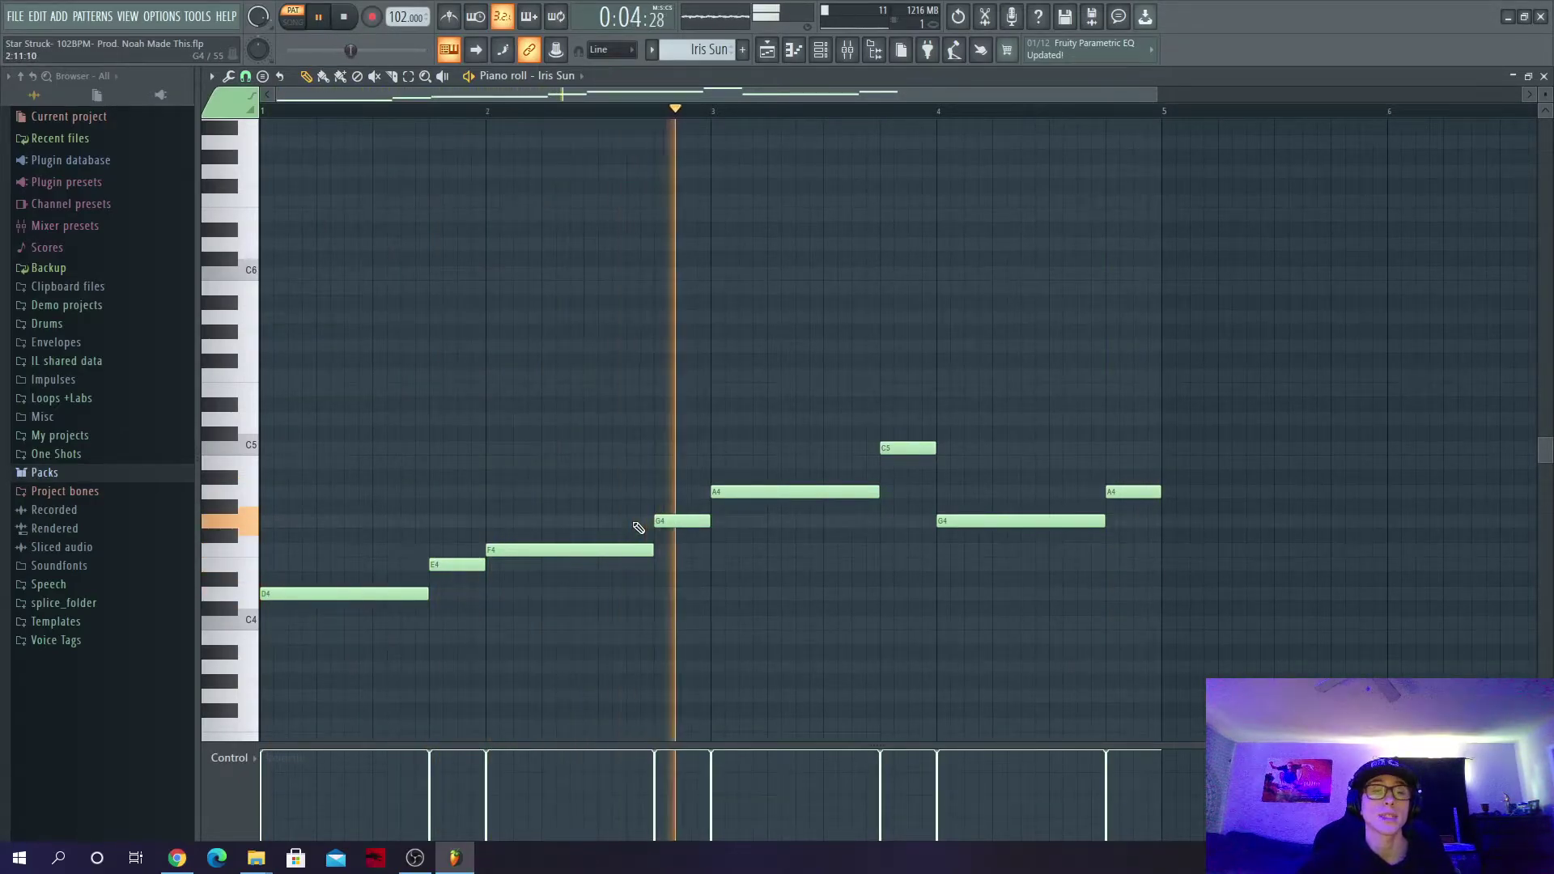
click(777, 54)
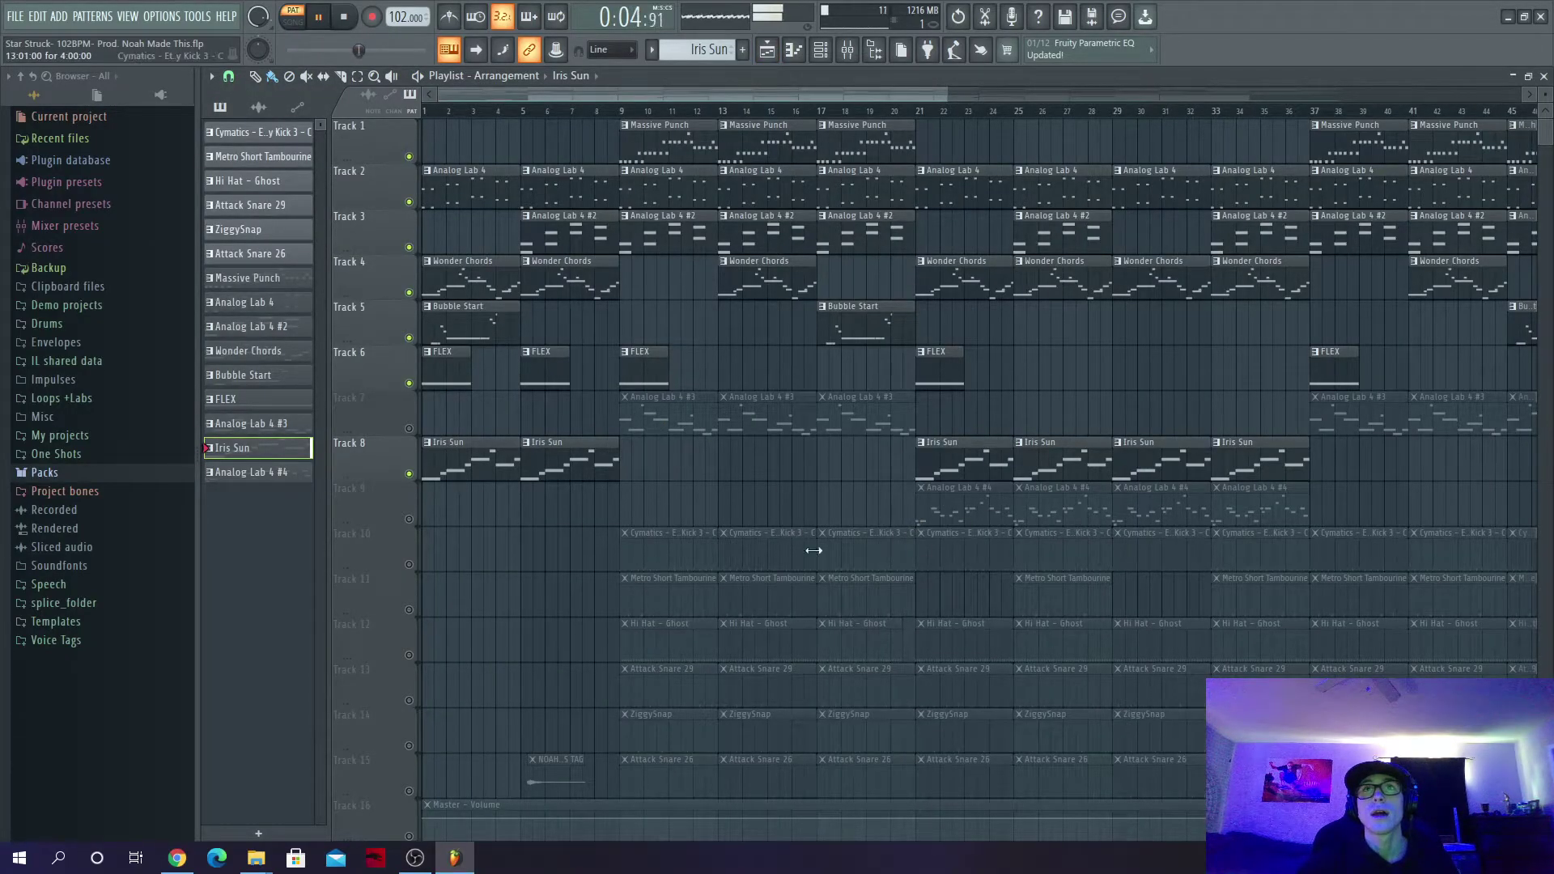
Step: Unmute Analog Lab 4 #3 on Track 7, examine its notes in the piano roll, and return to the playlist
click(409, 429)
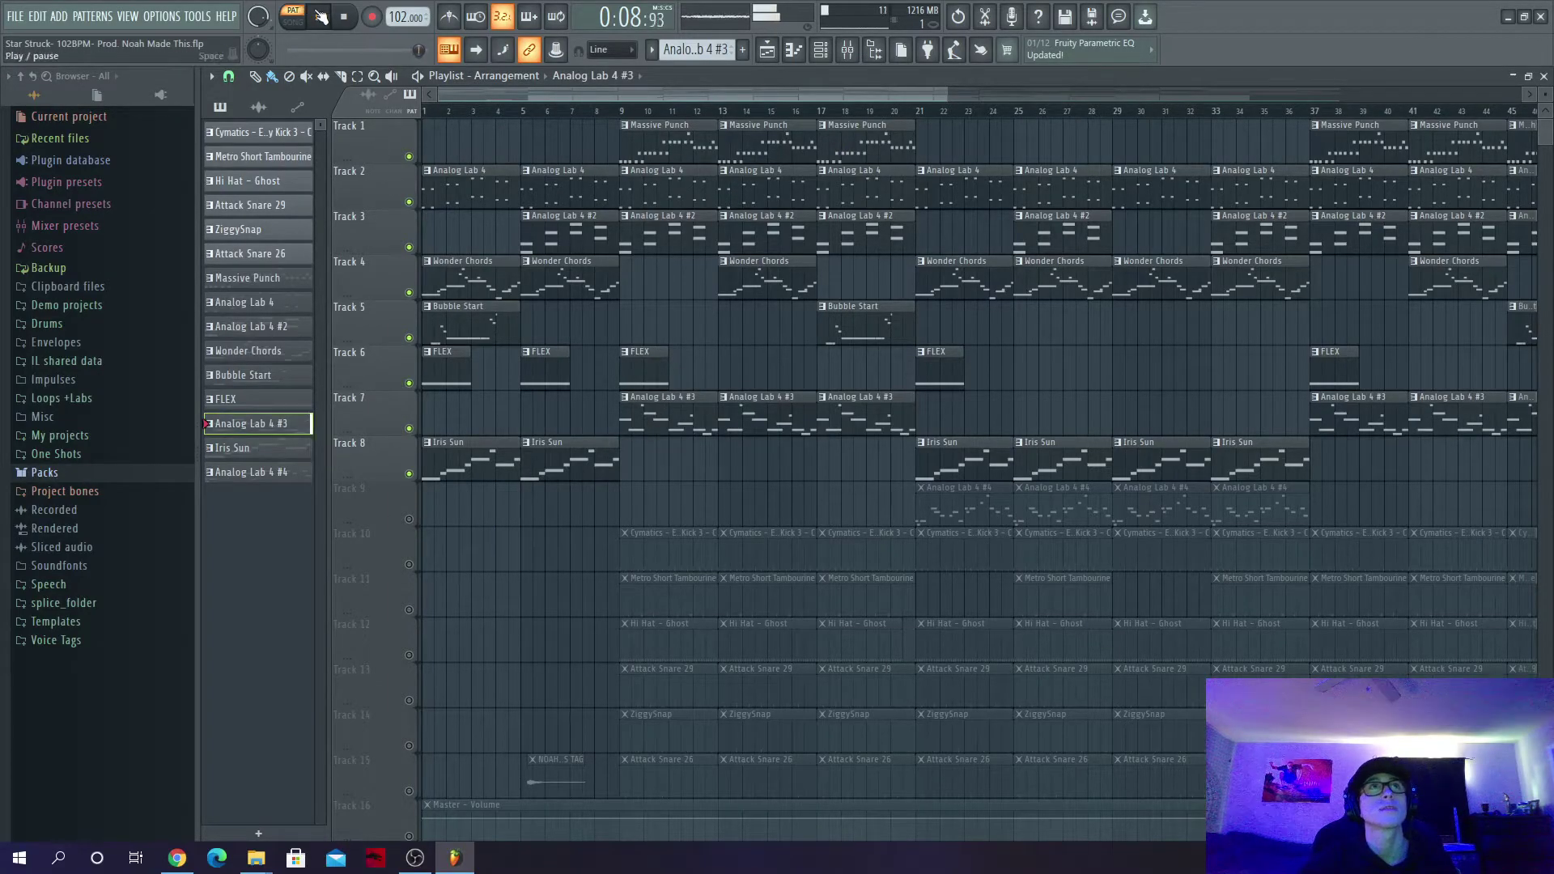
click(824, 50)
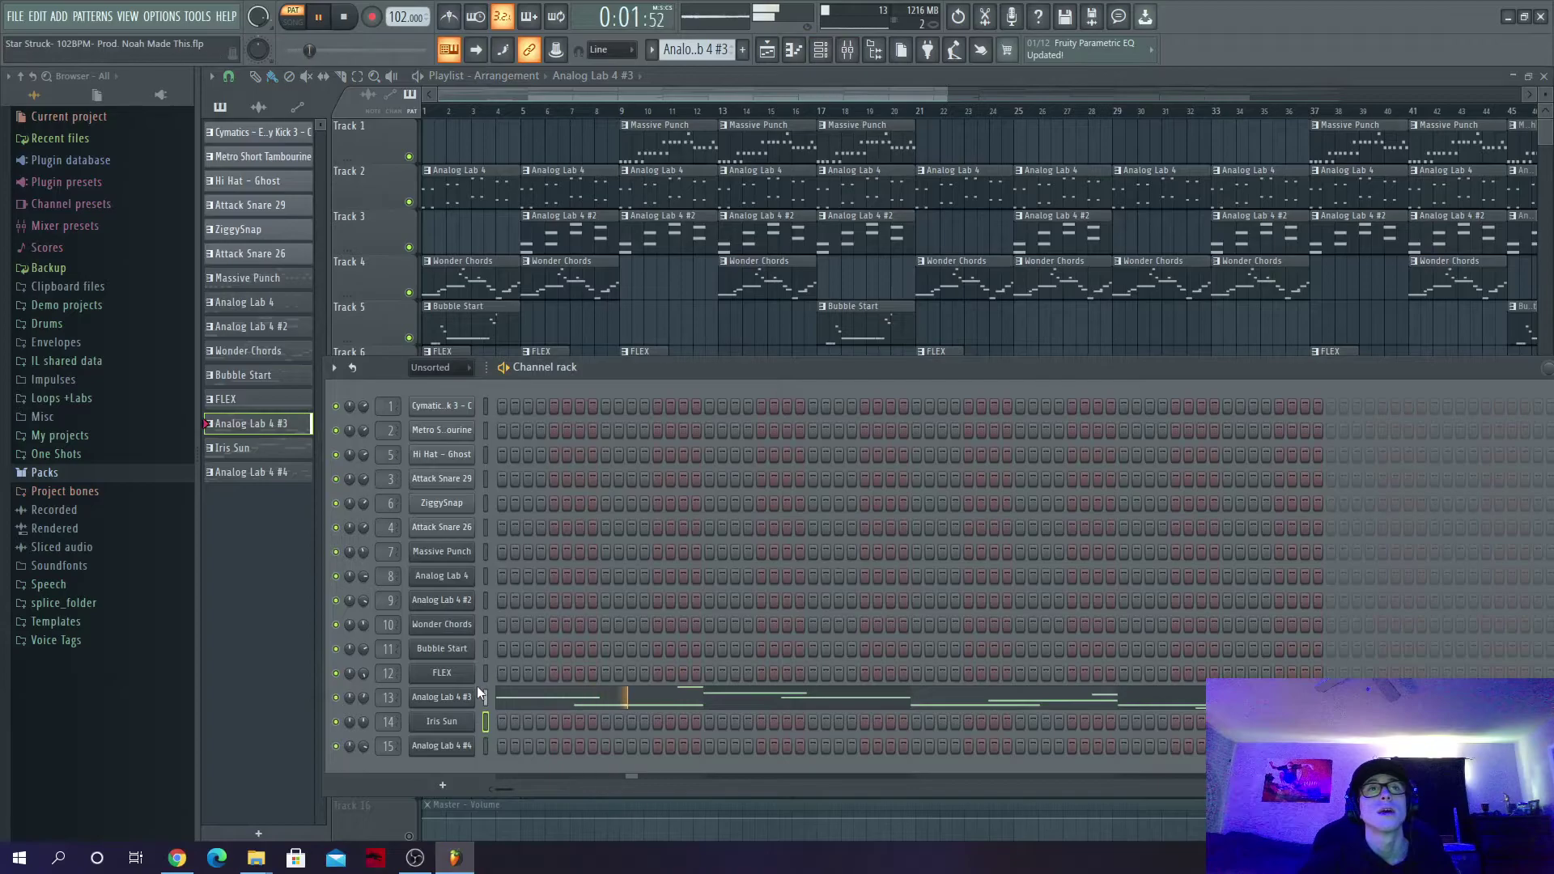
right_click(426, 703)
click(527, 609)
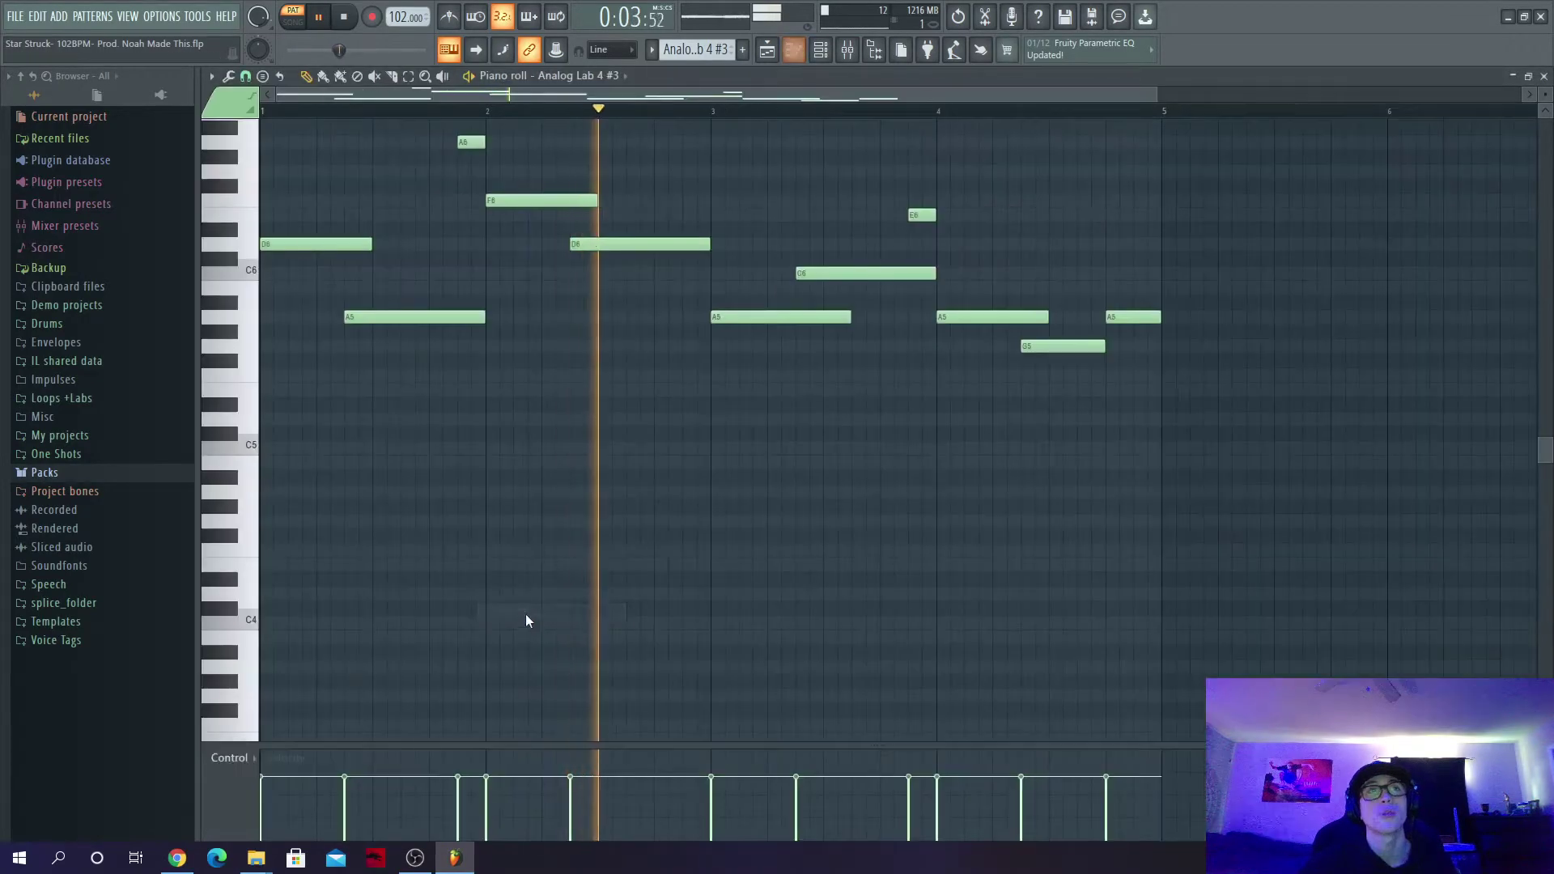
scroll(489, 562, up, 4)
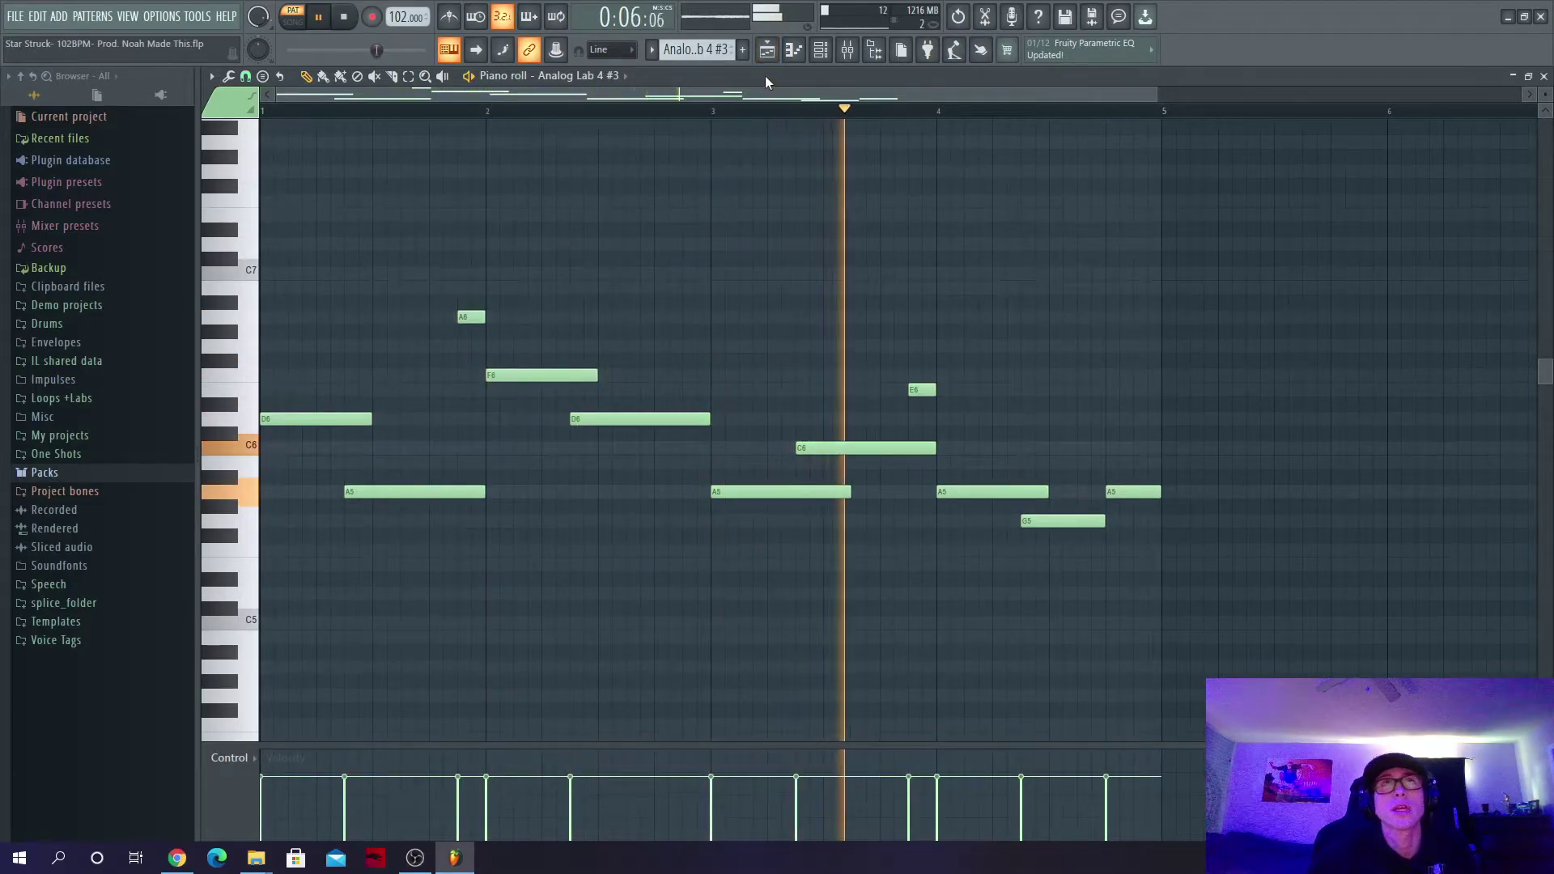
click(770, 53)
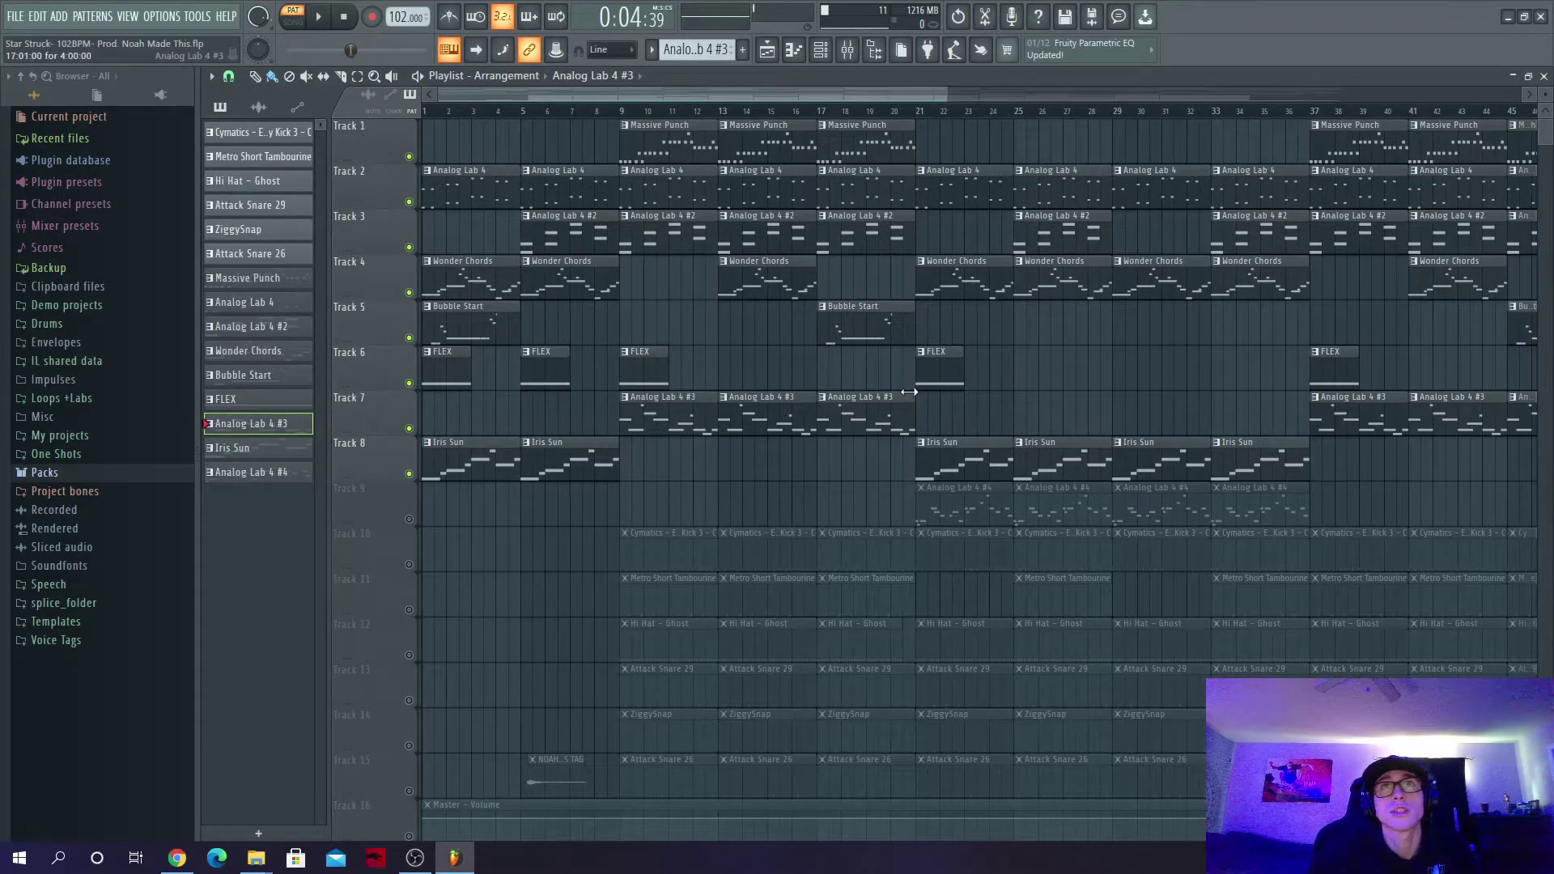
drag(770, 85, 964, 85)
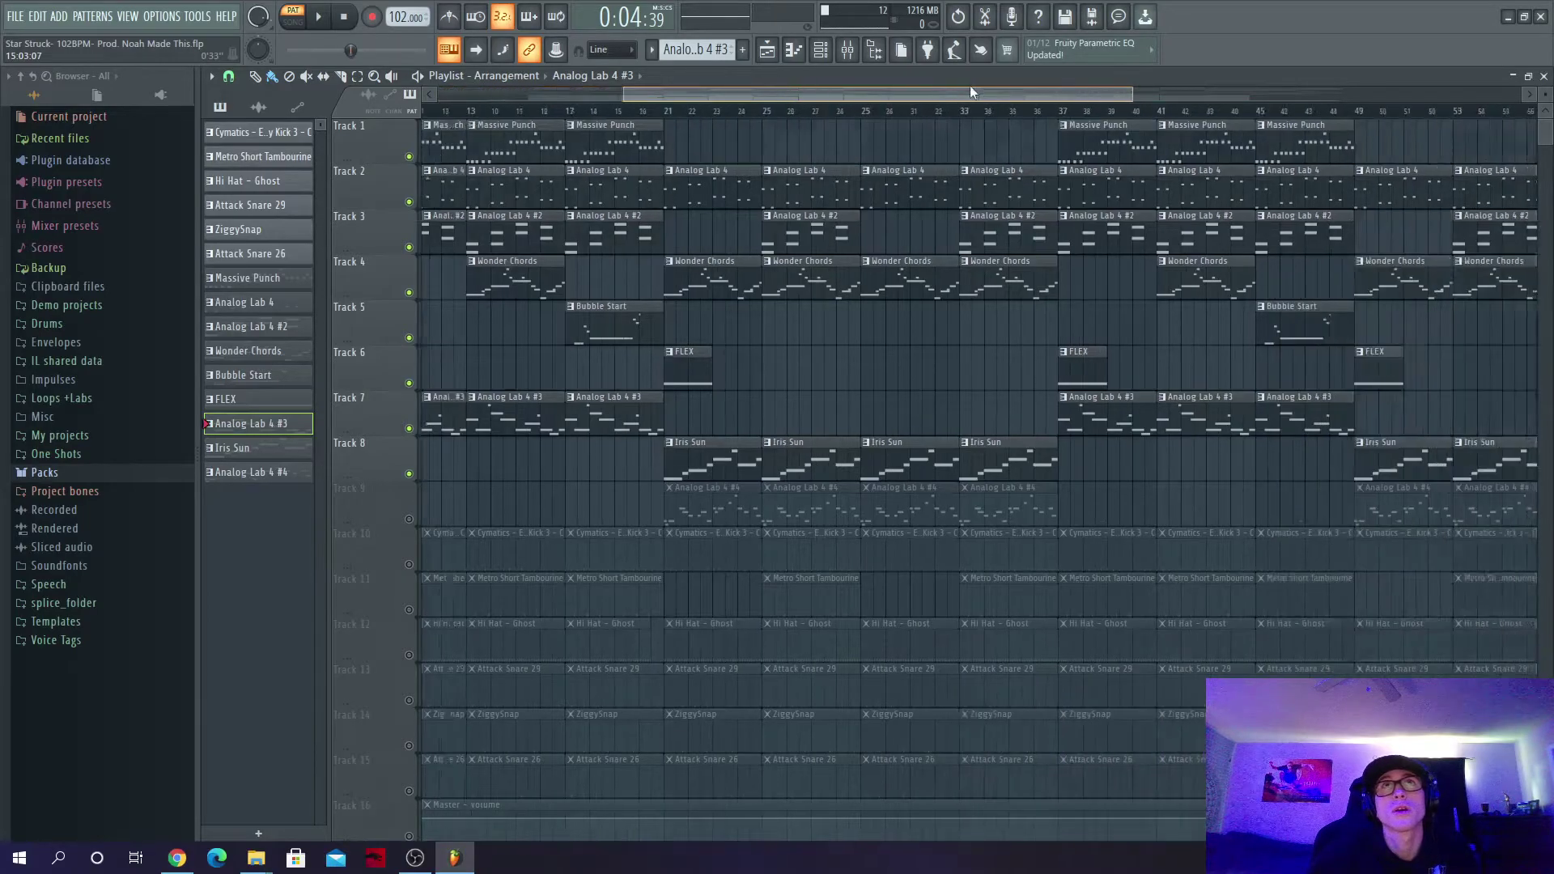
Step: Play the song in song mode from just before bar 9, and jump playback ahead to bar 21
drag(1077, 86, 793, 86)
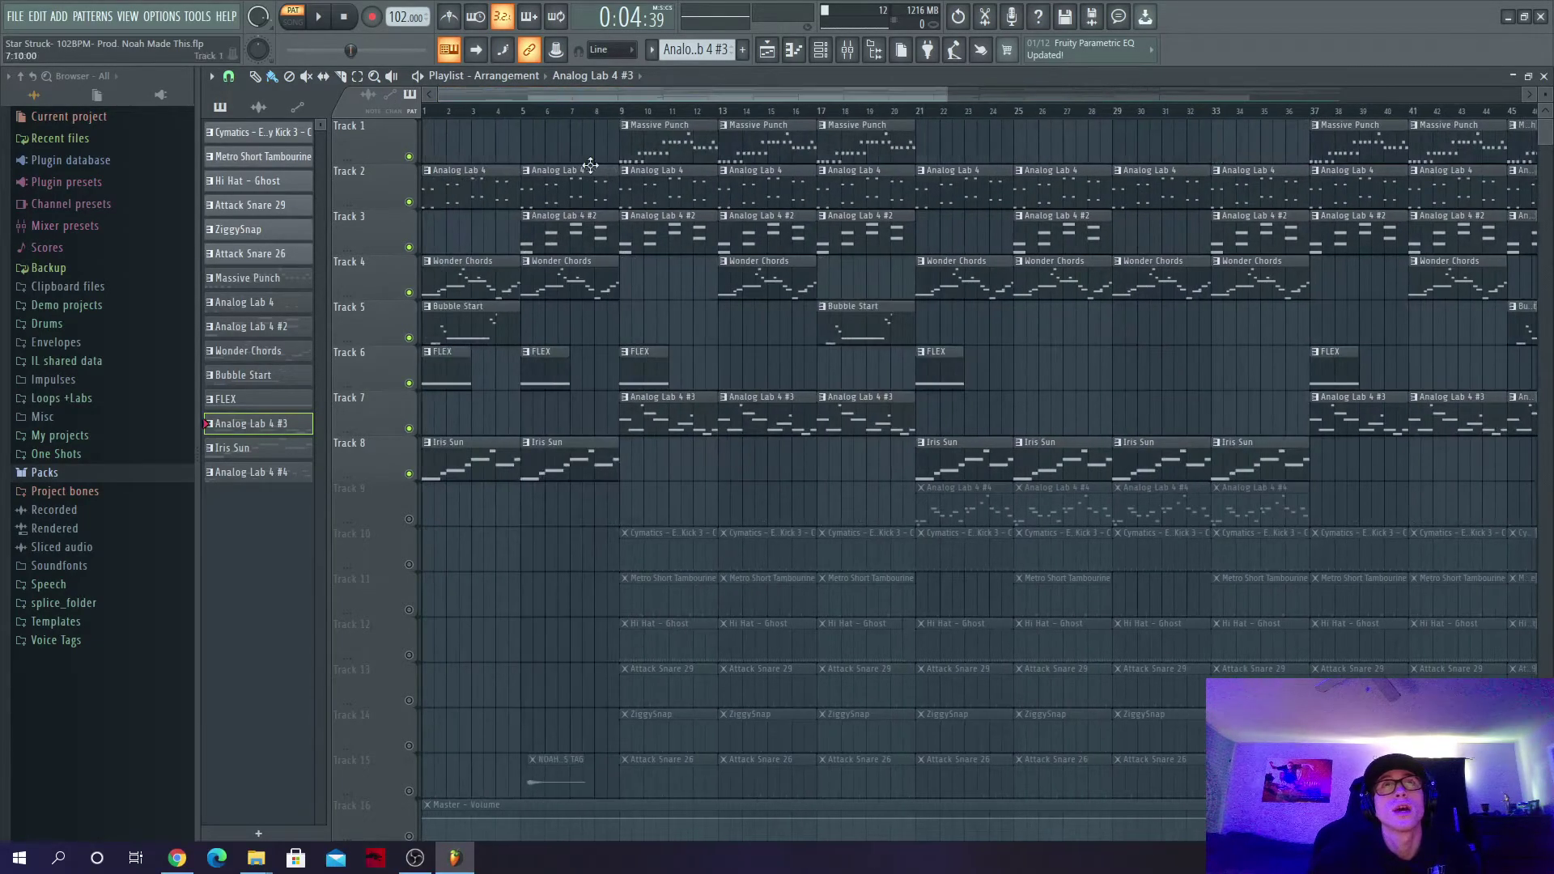
click(608, 113)
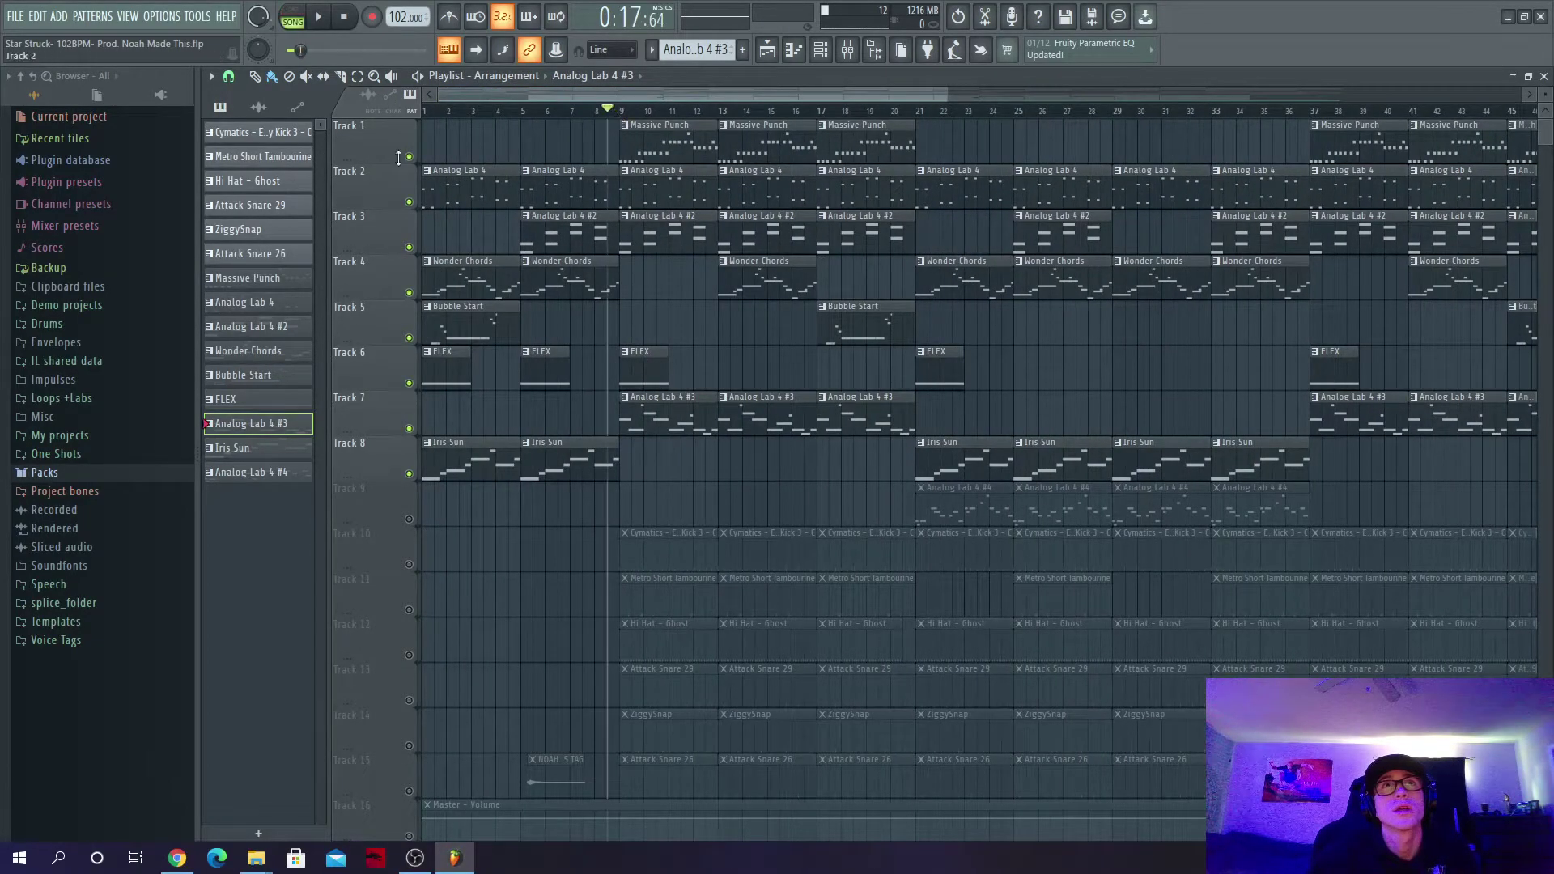
click(319, 17)
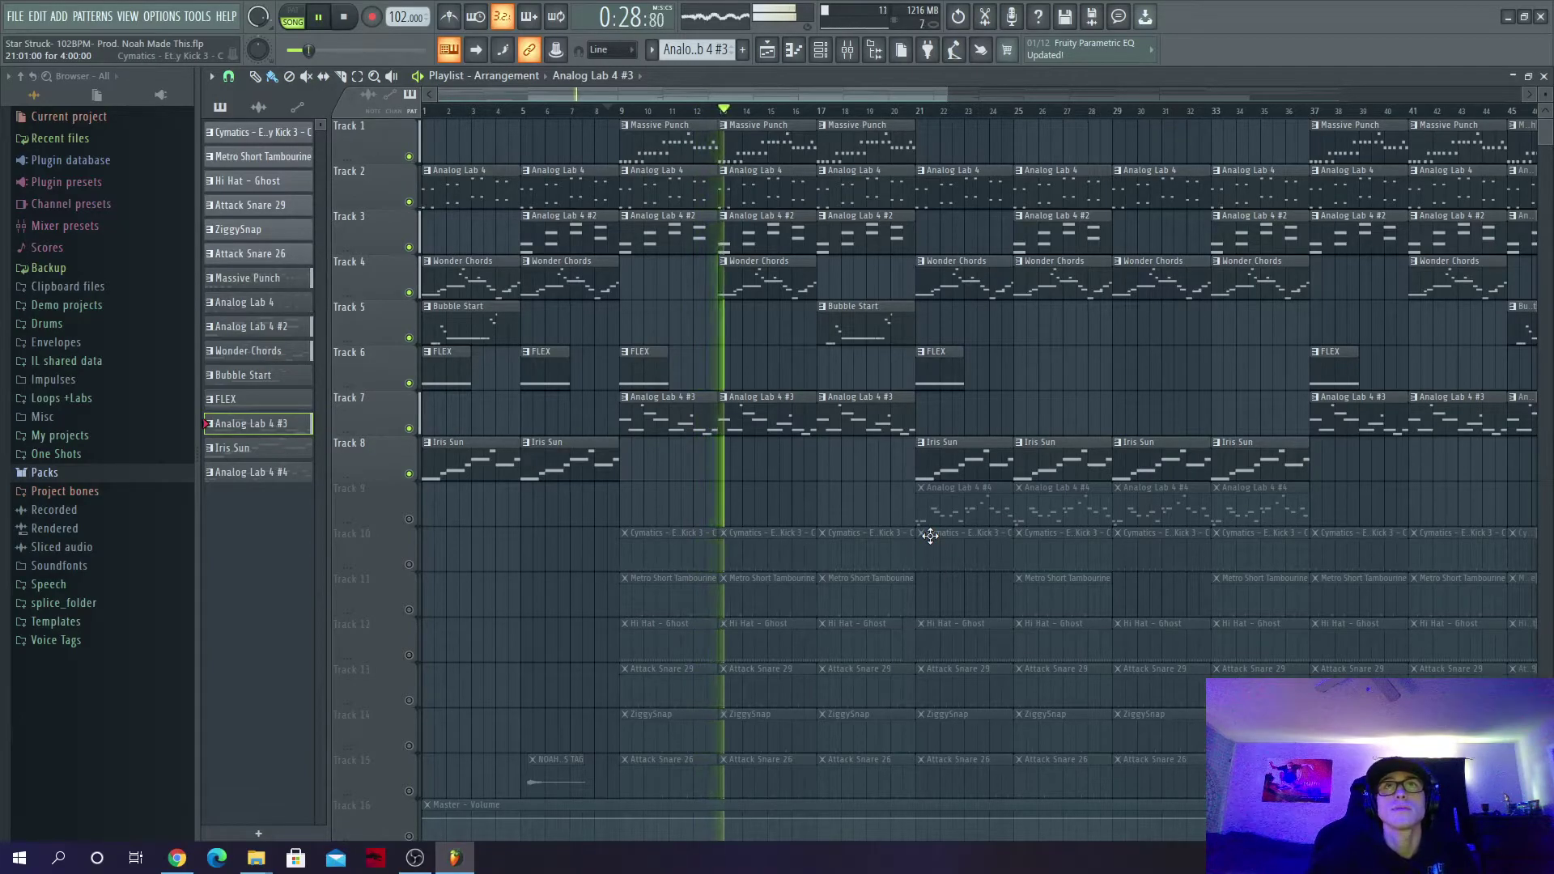
click(920, 110)
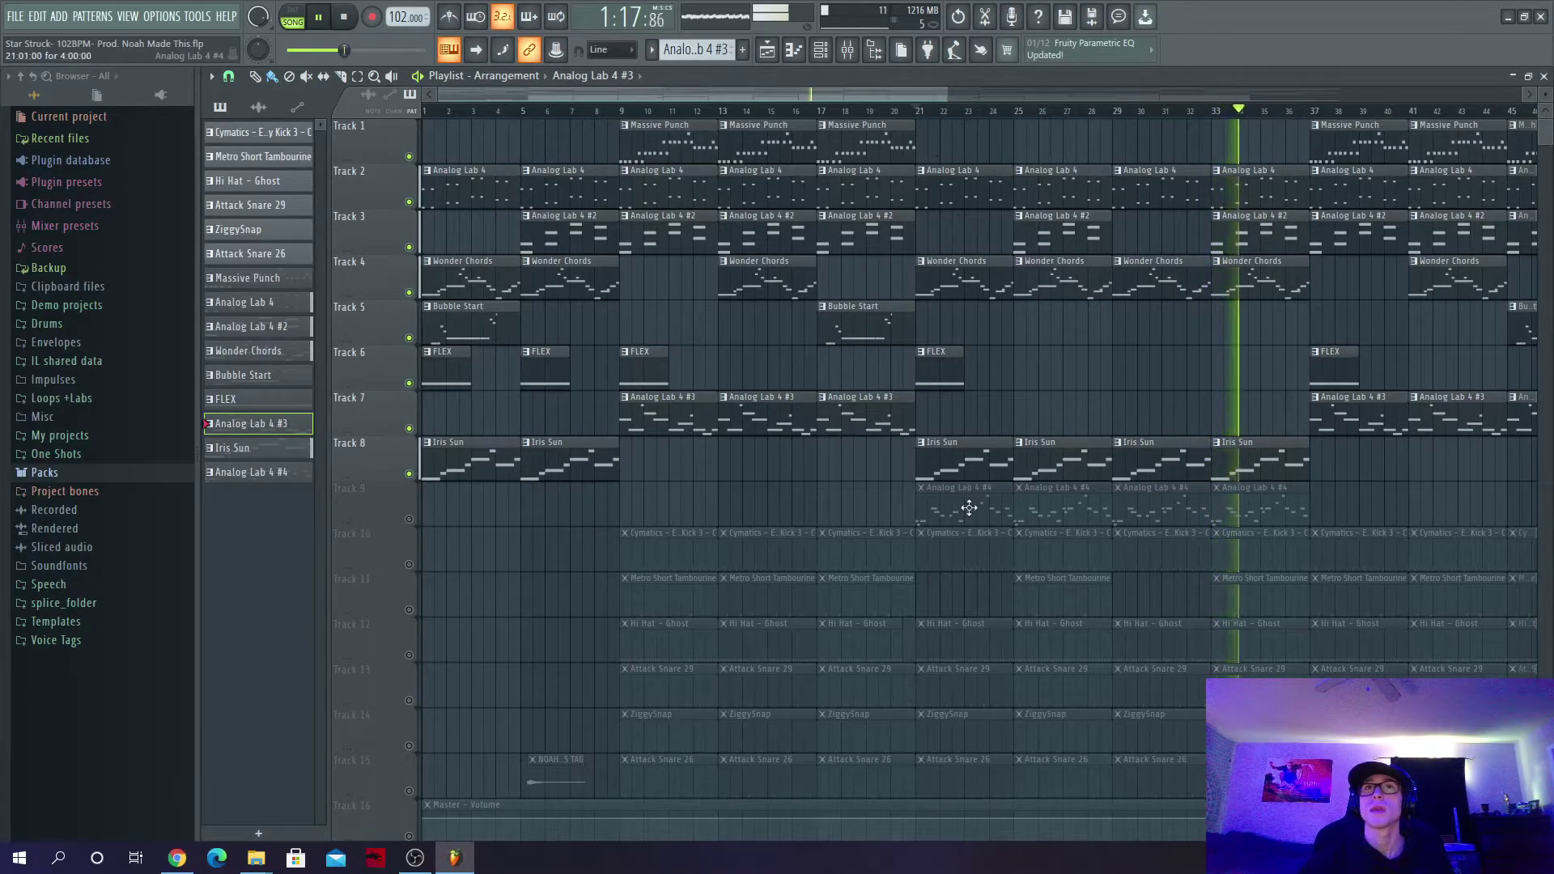
Step: Unmute Analog Lab 4 #4 on Track 9, select its pattern, and play it in pattern mode
click(409, 519)
click(939, 506)
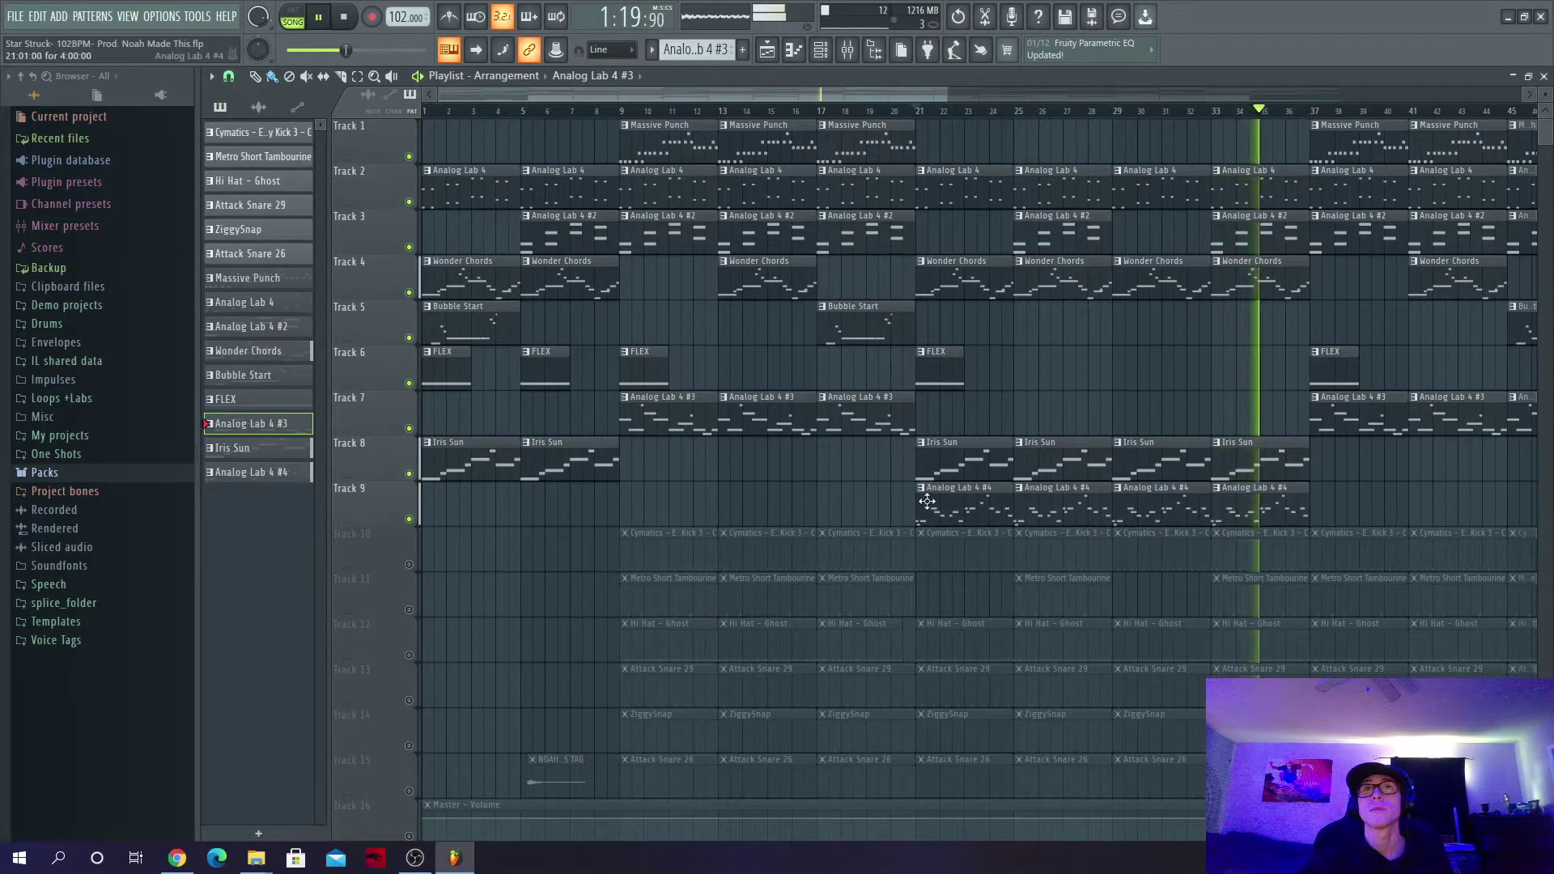
click(293, 17)
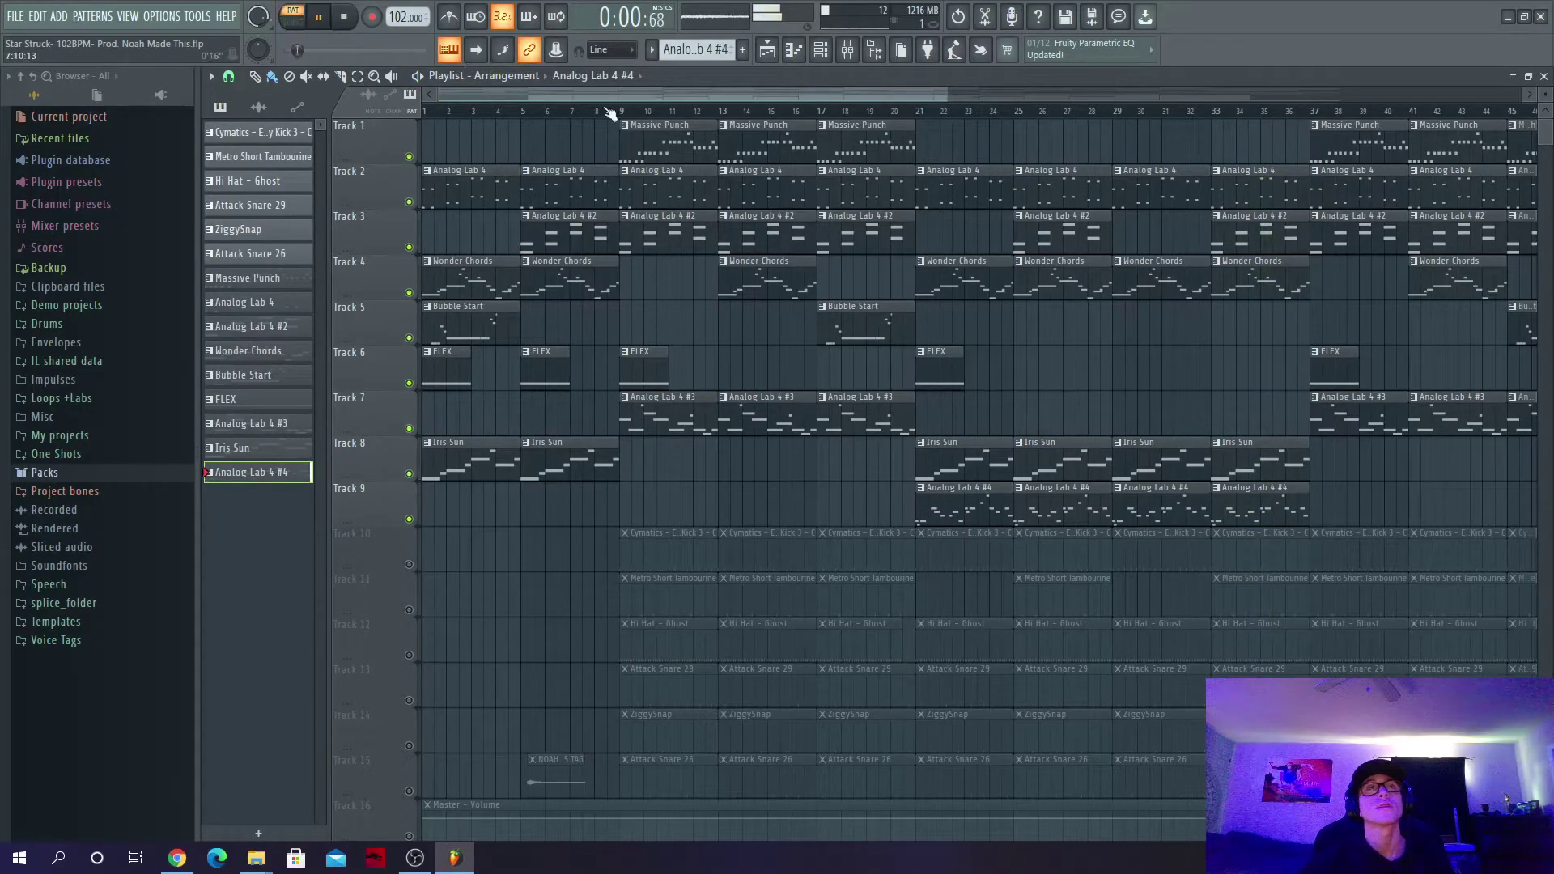
Step: Open the Analog Lab 4 #4 instrument from the channel rack, examine its loaded preset while the pattern plays, and return to the playlist
click(848, 50)
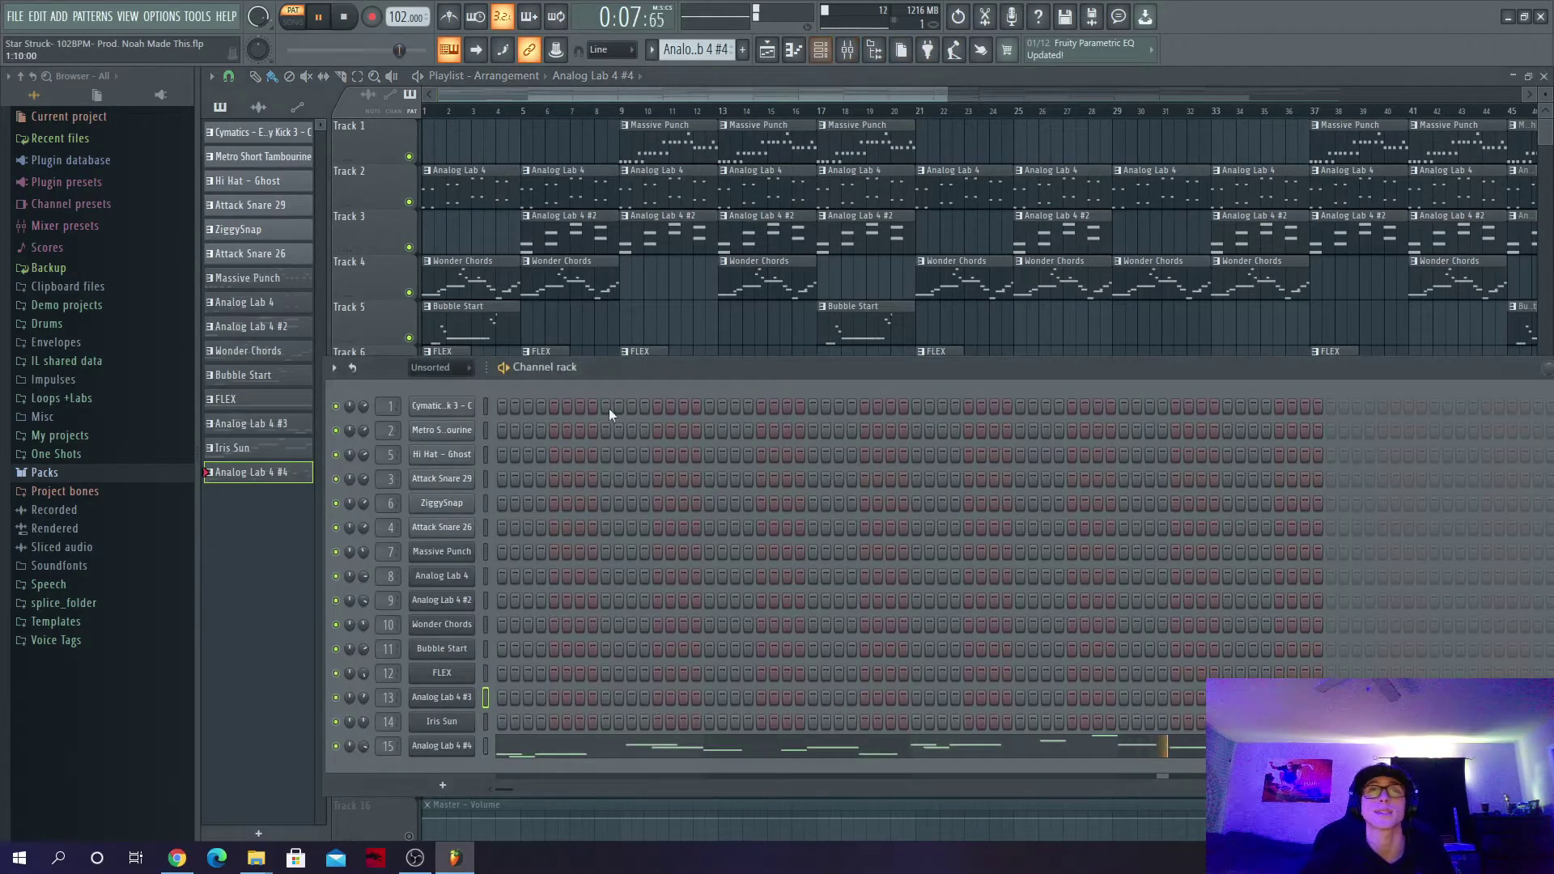
click(469, 745)
click(316, 265)
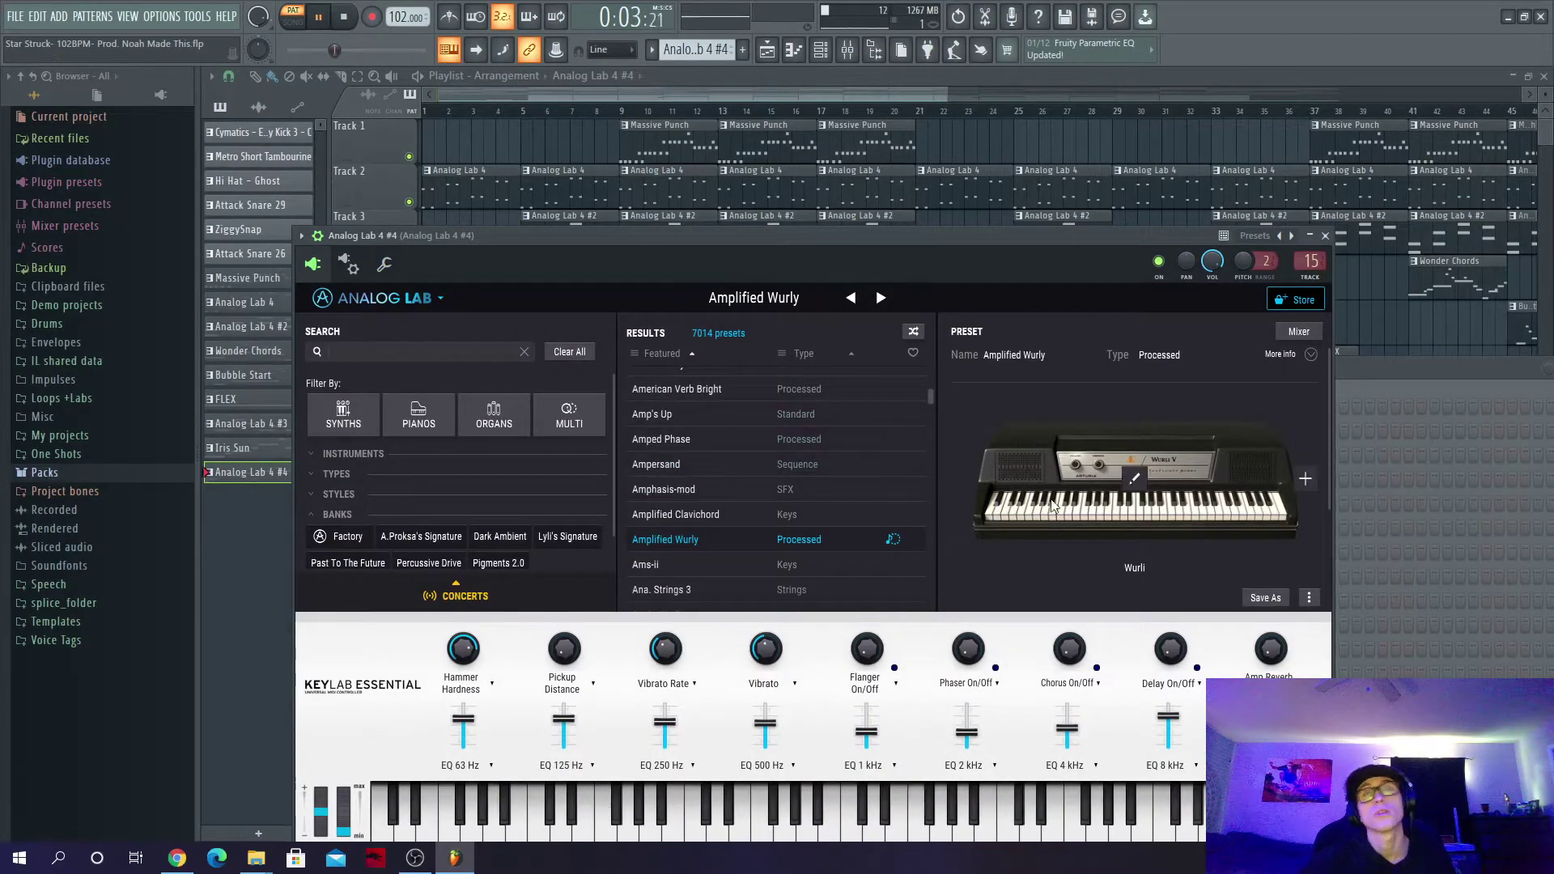
click(1326, 236)
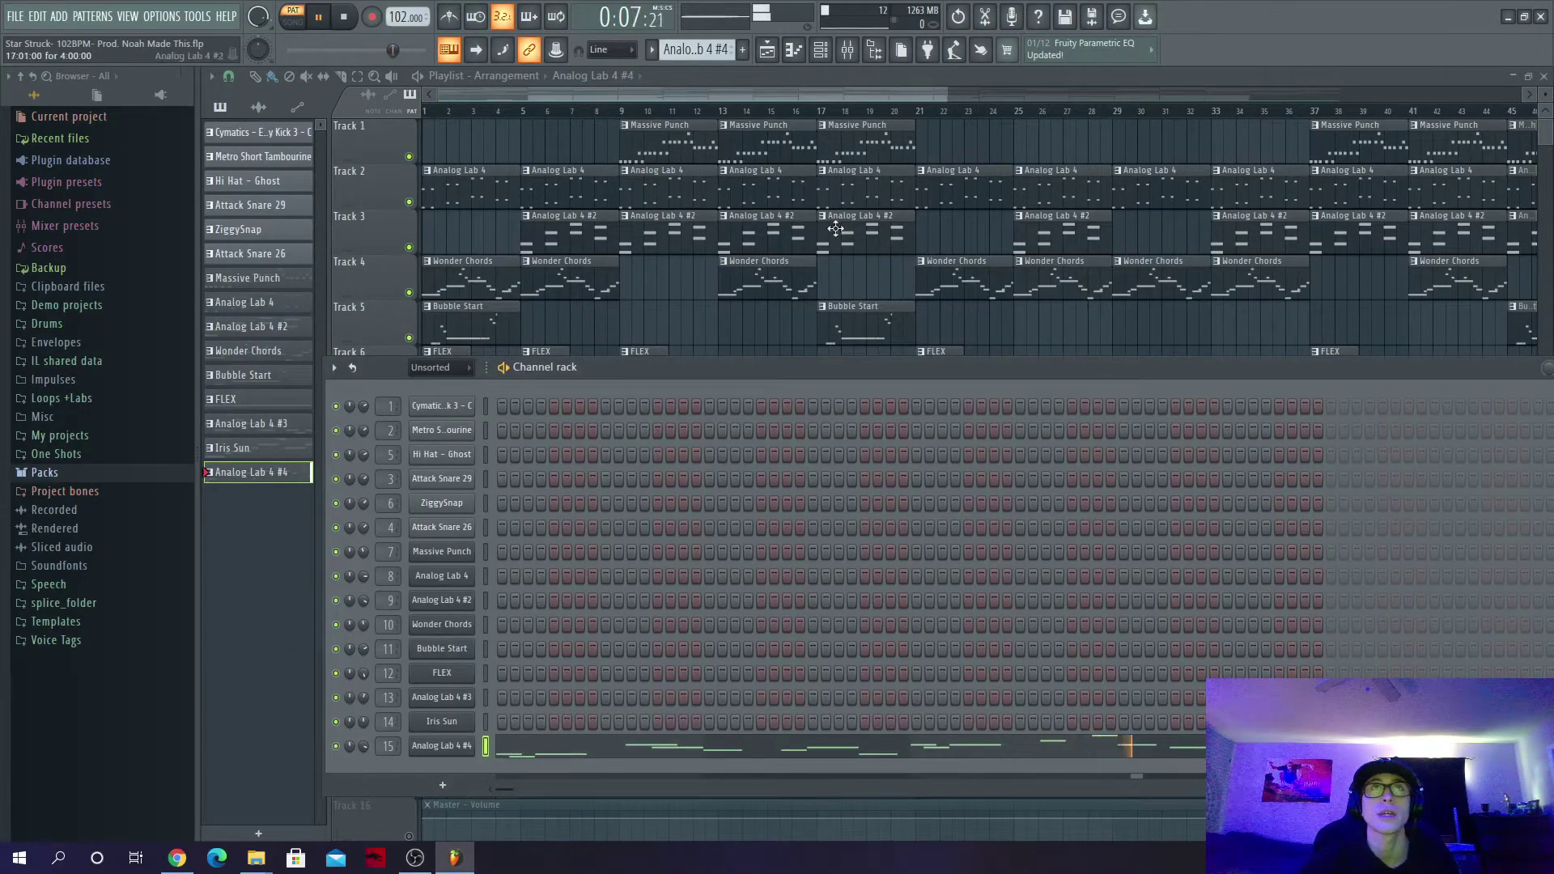
key(F6)
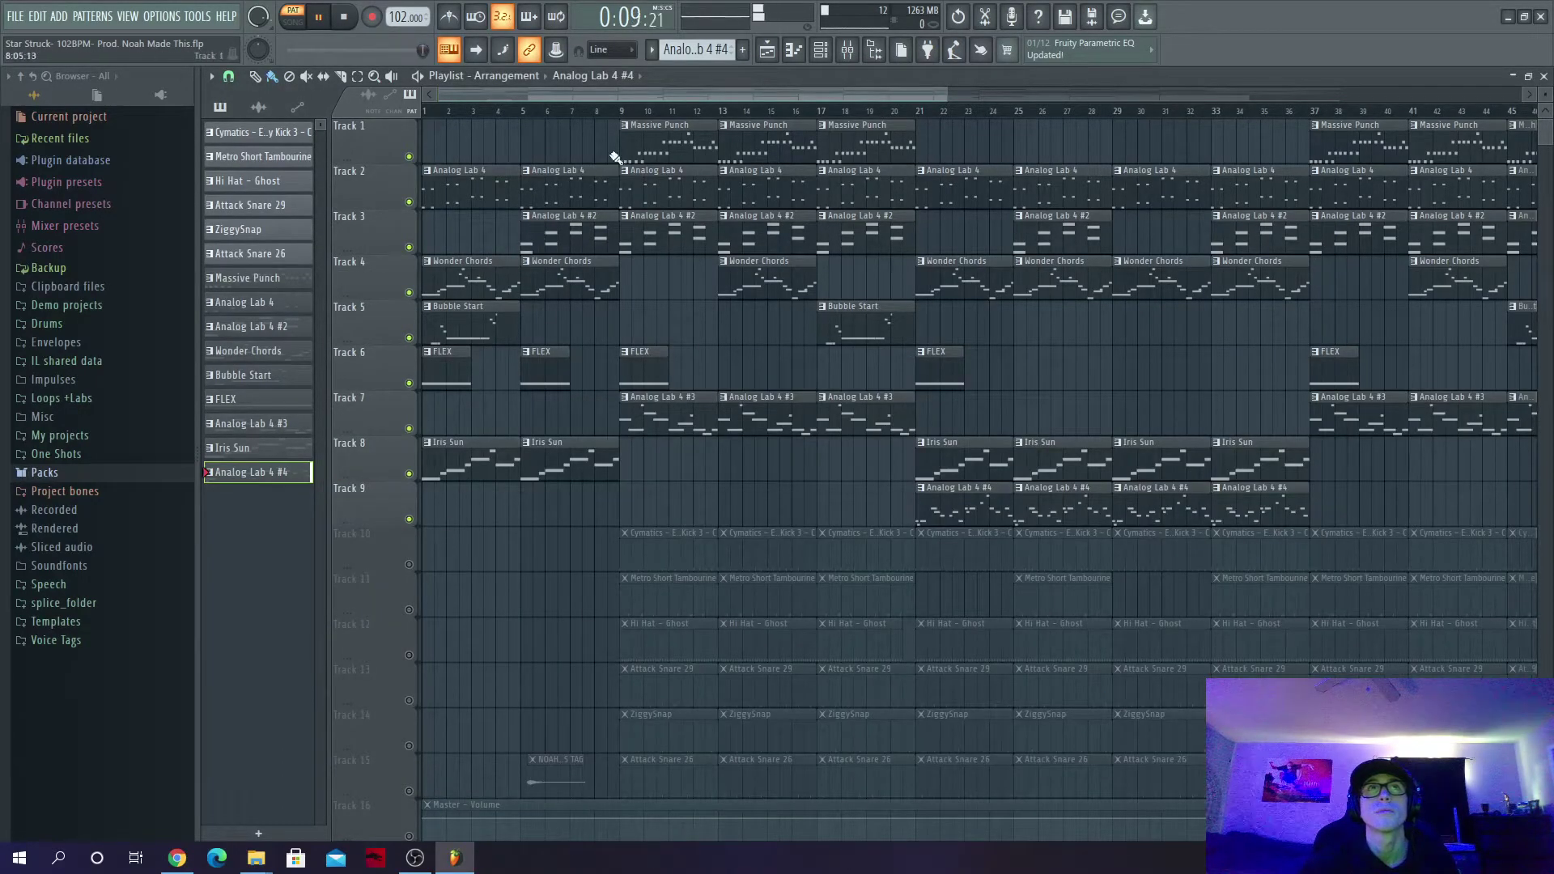
Step: Play the song from just before bar 21, pause playback, and review the Analog Lab 4 #4 preset again
click(907, 111)
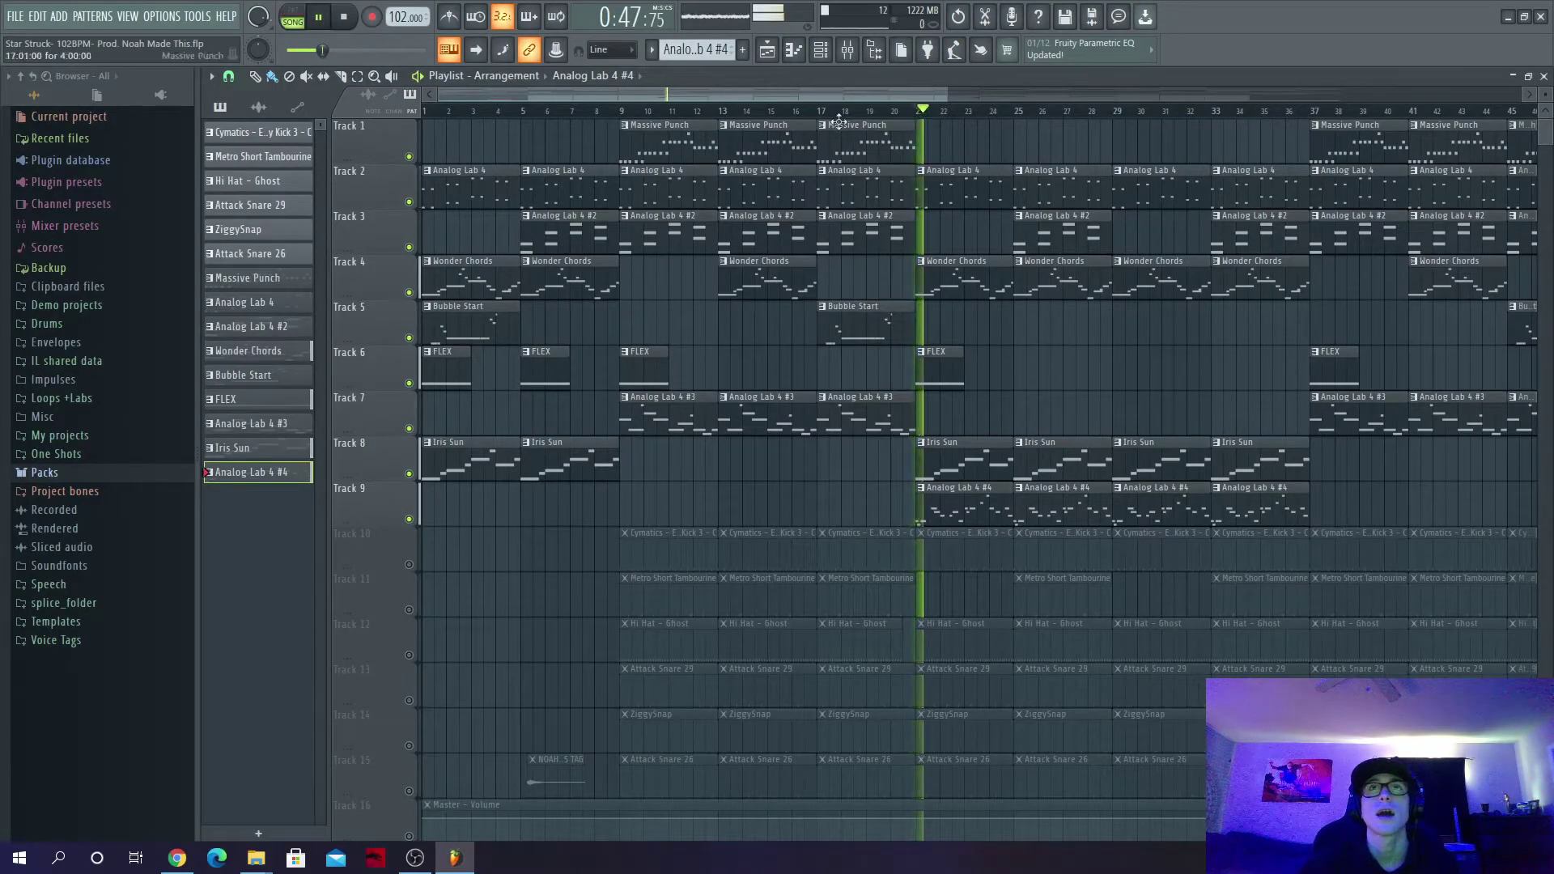
click(323, 19)
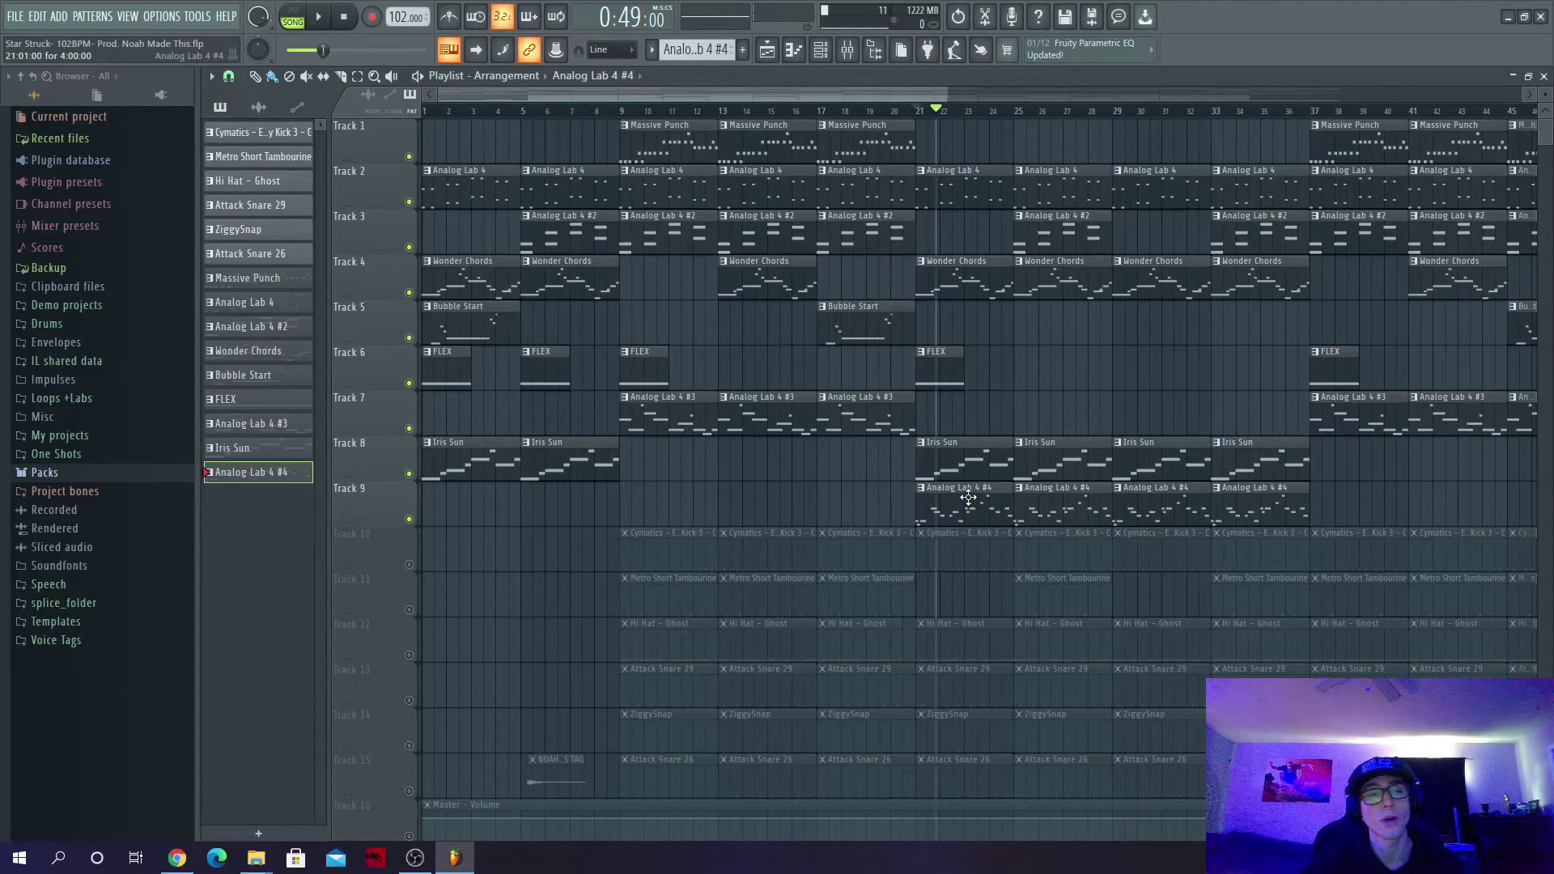
click(821, 51)
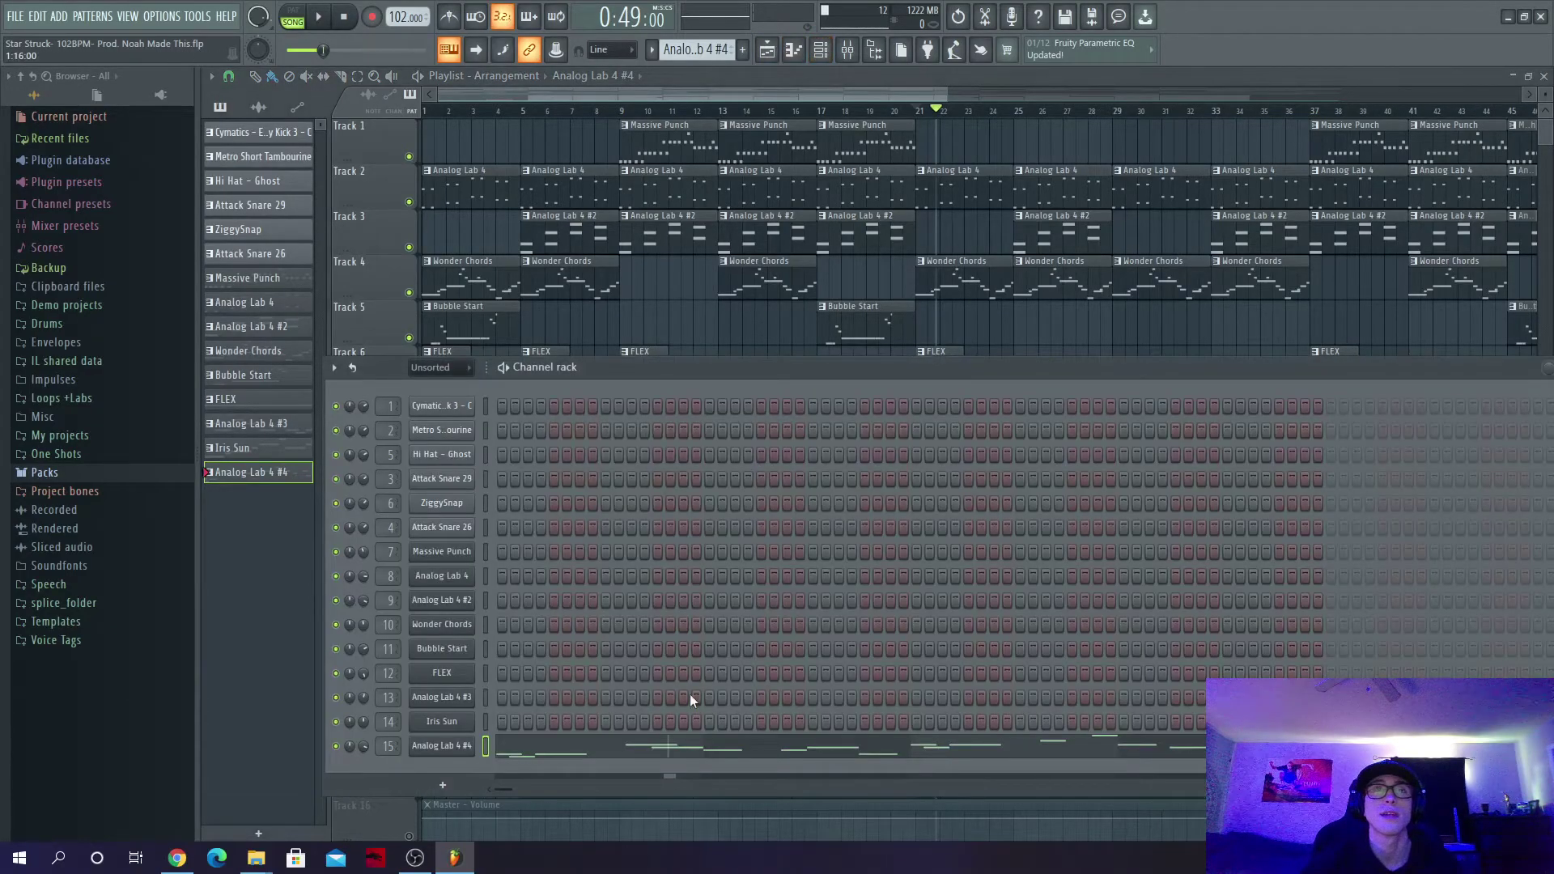
click(465, 751)
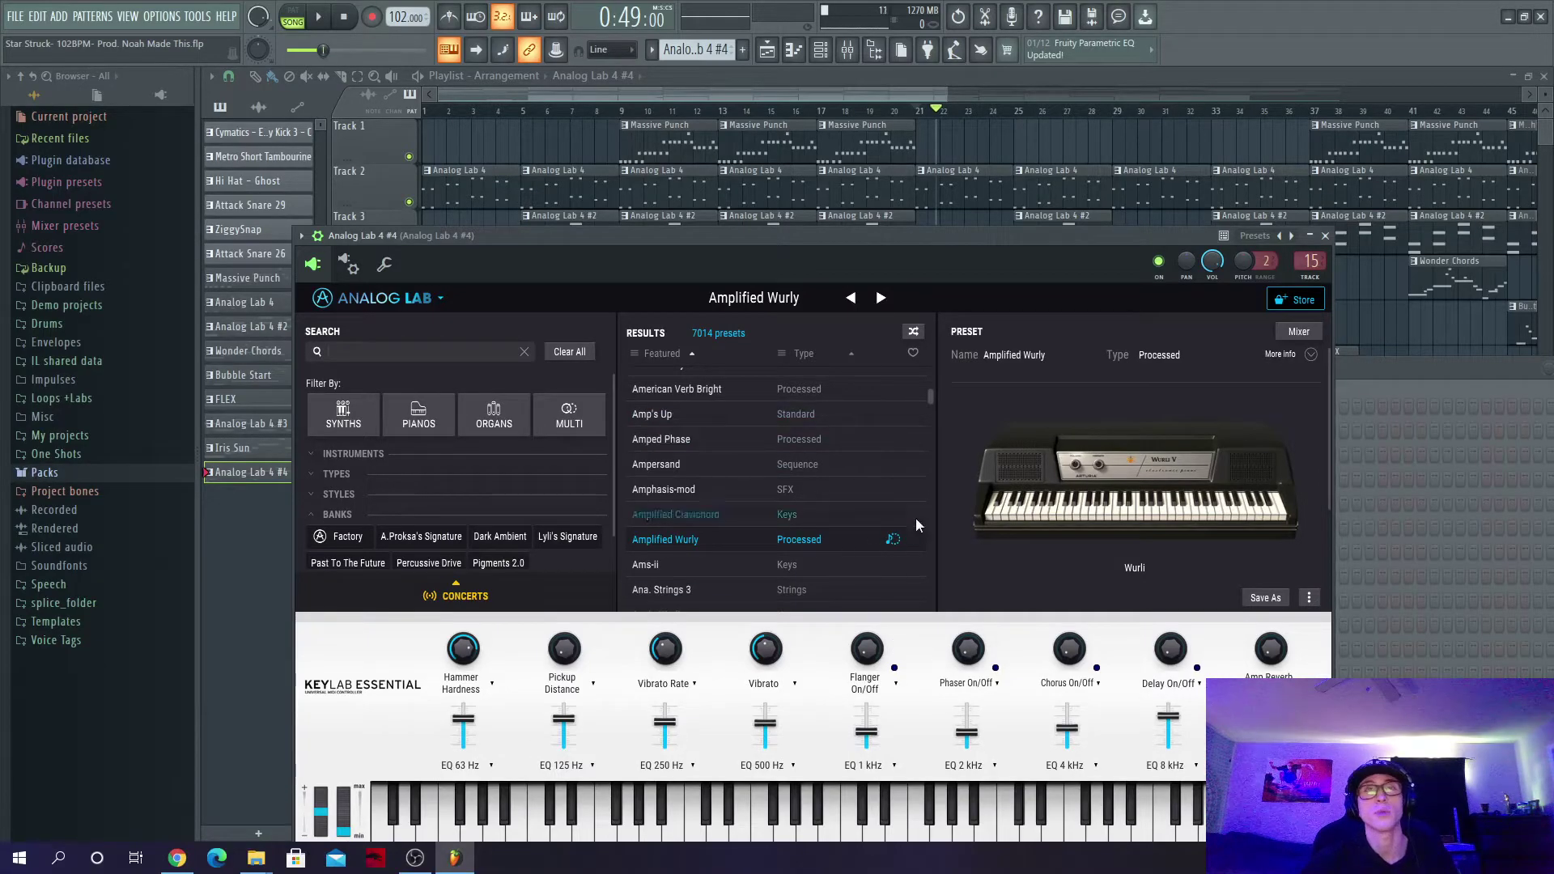
click(1033, 84)
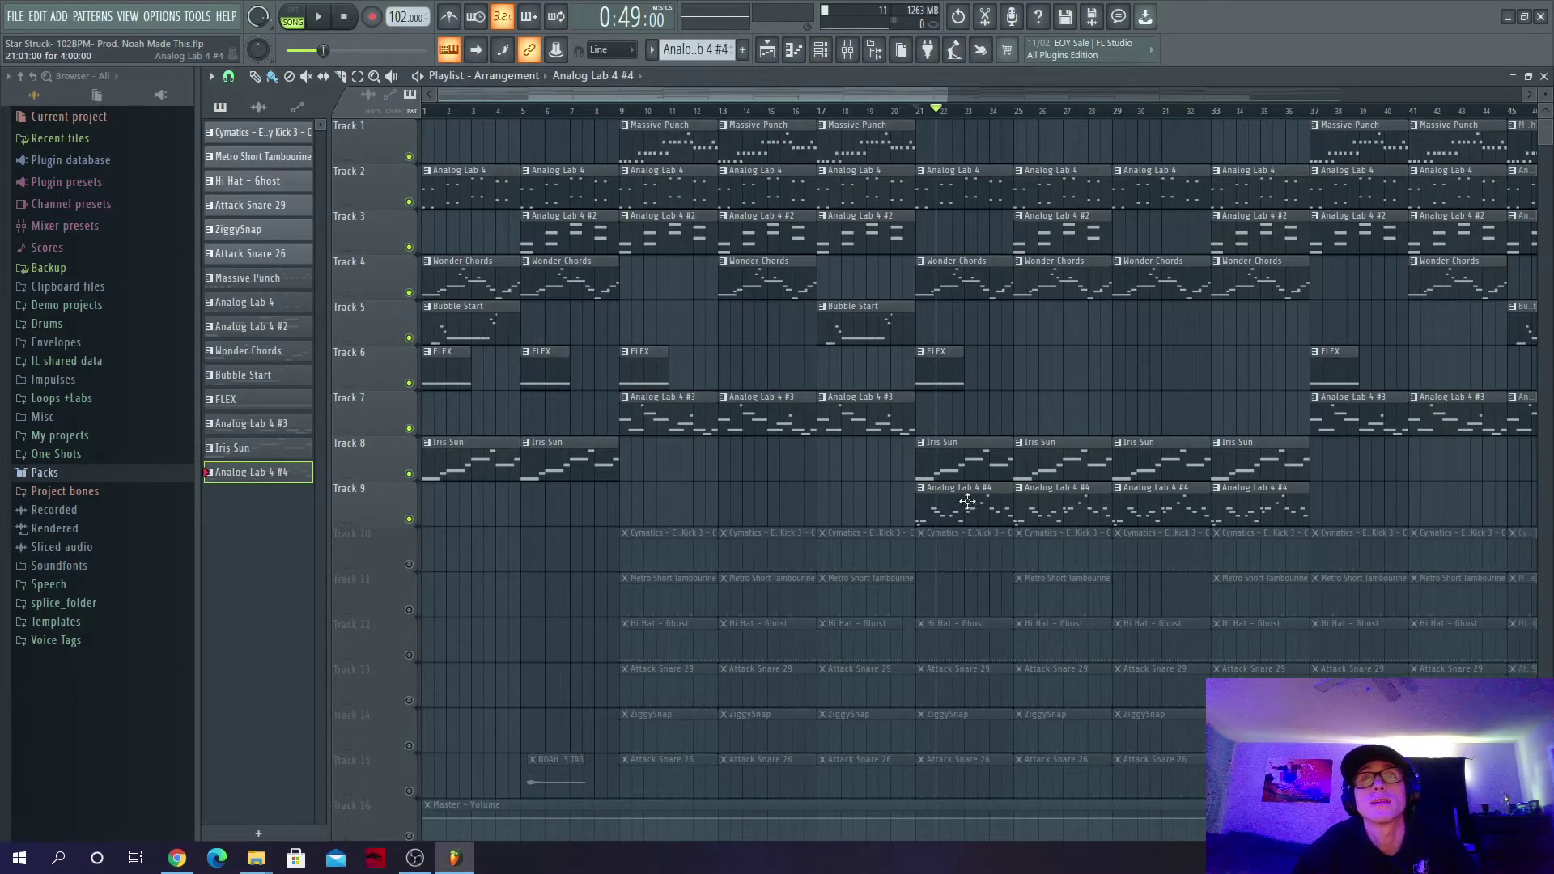
Step: Resume song playback and unmute Tracks 10 through 15 one after another
click(320, 21)
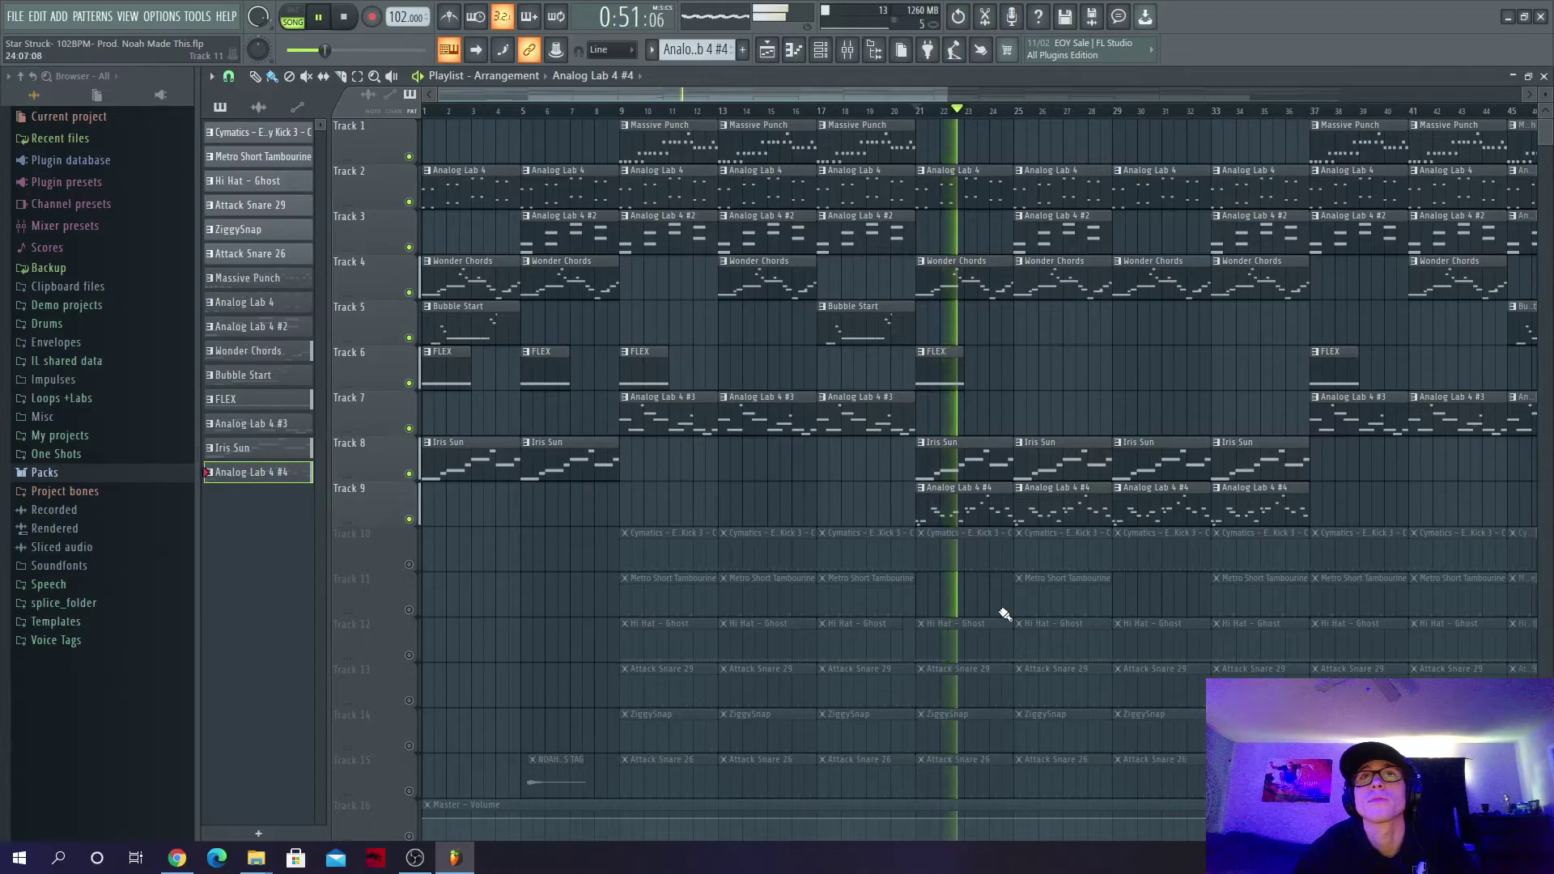
drag(843, 94, 995, 79)
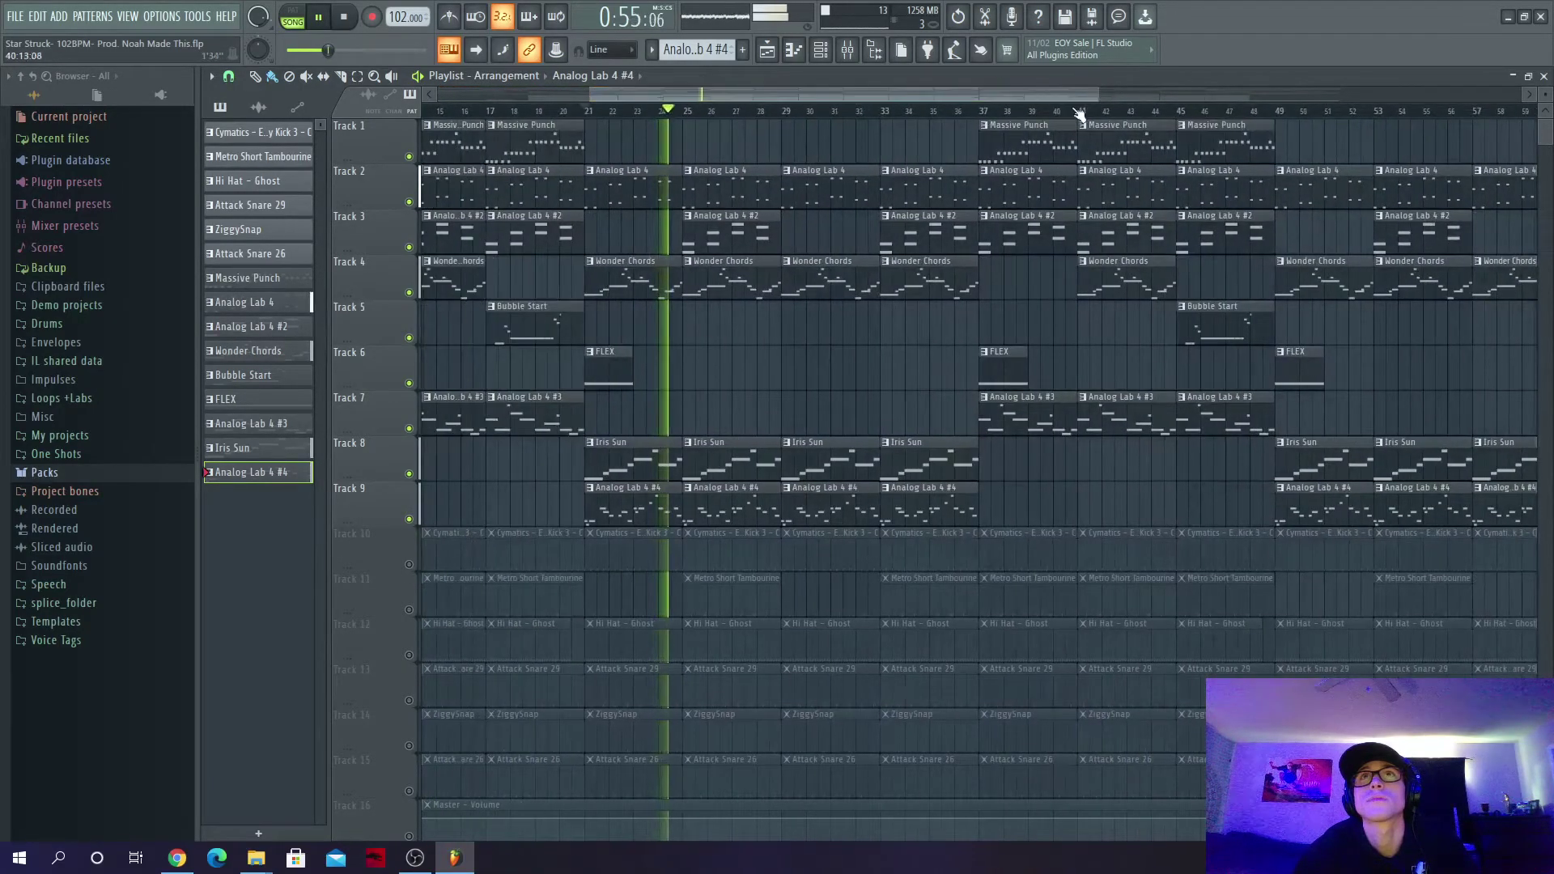
drag(1103, 95, 1043, 101)
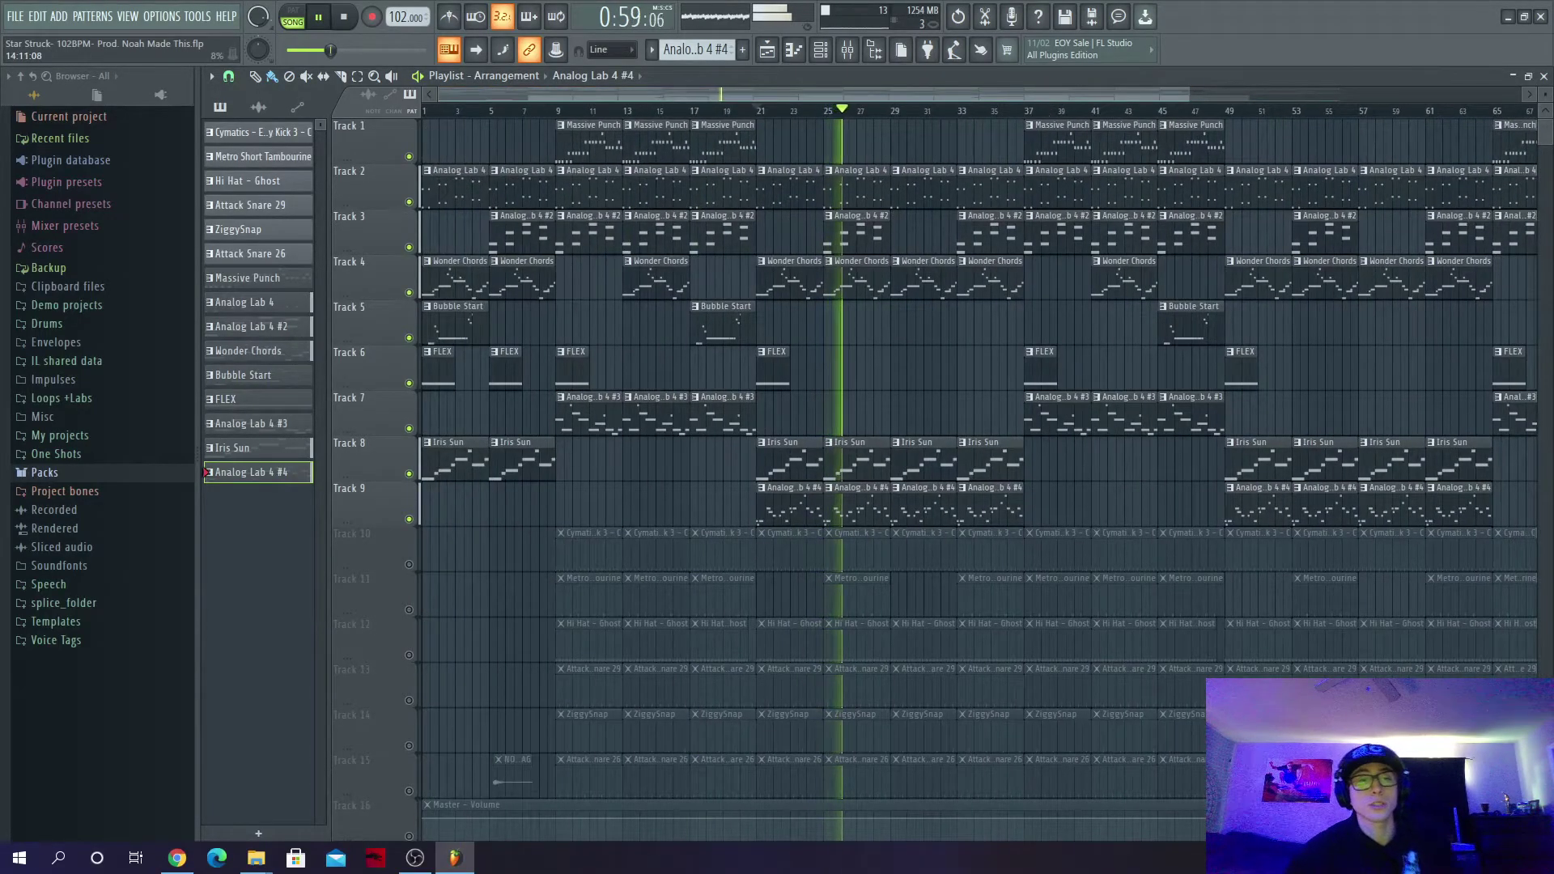
click(409, 565)
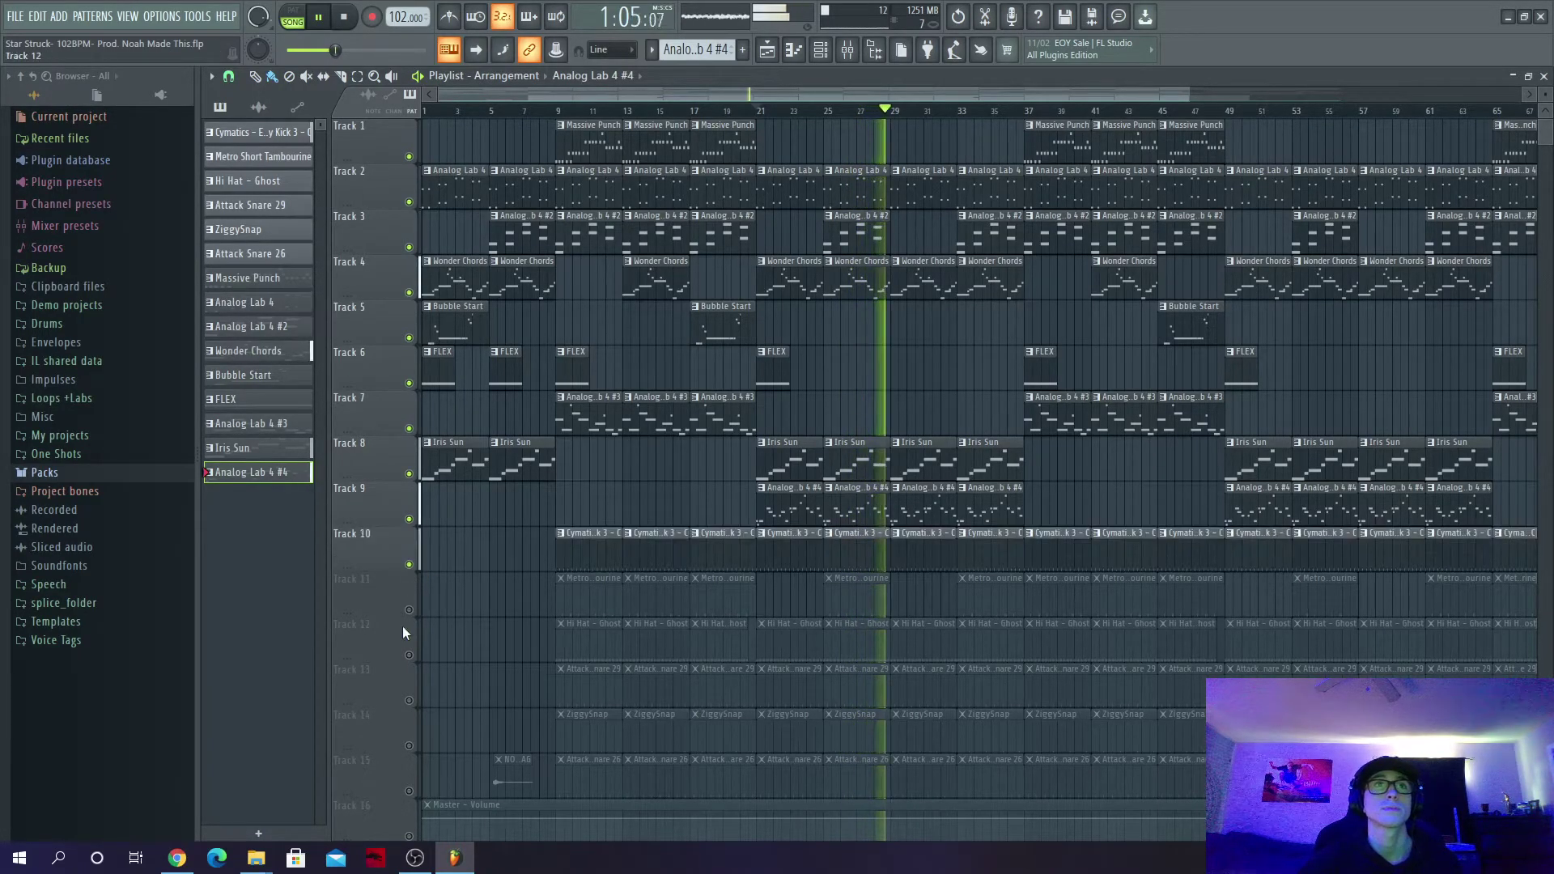
click(409, 610)
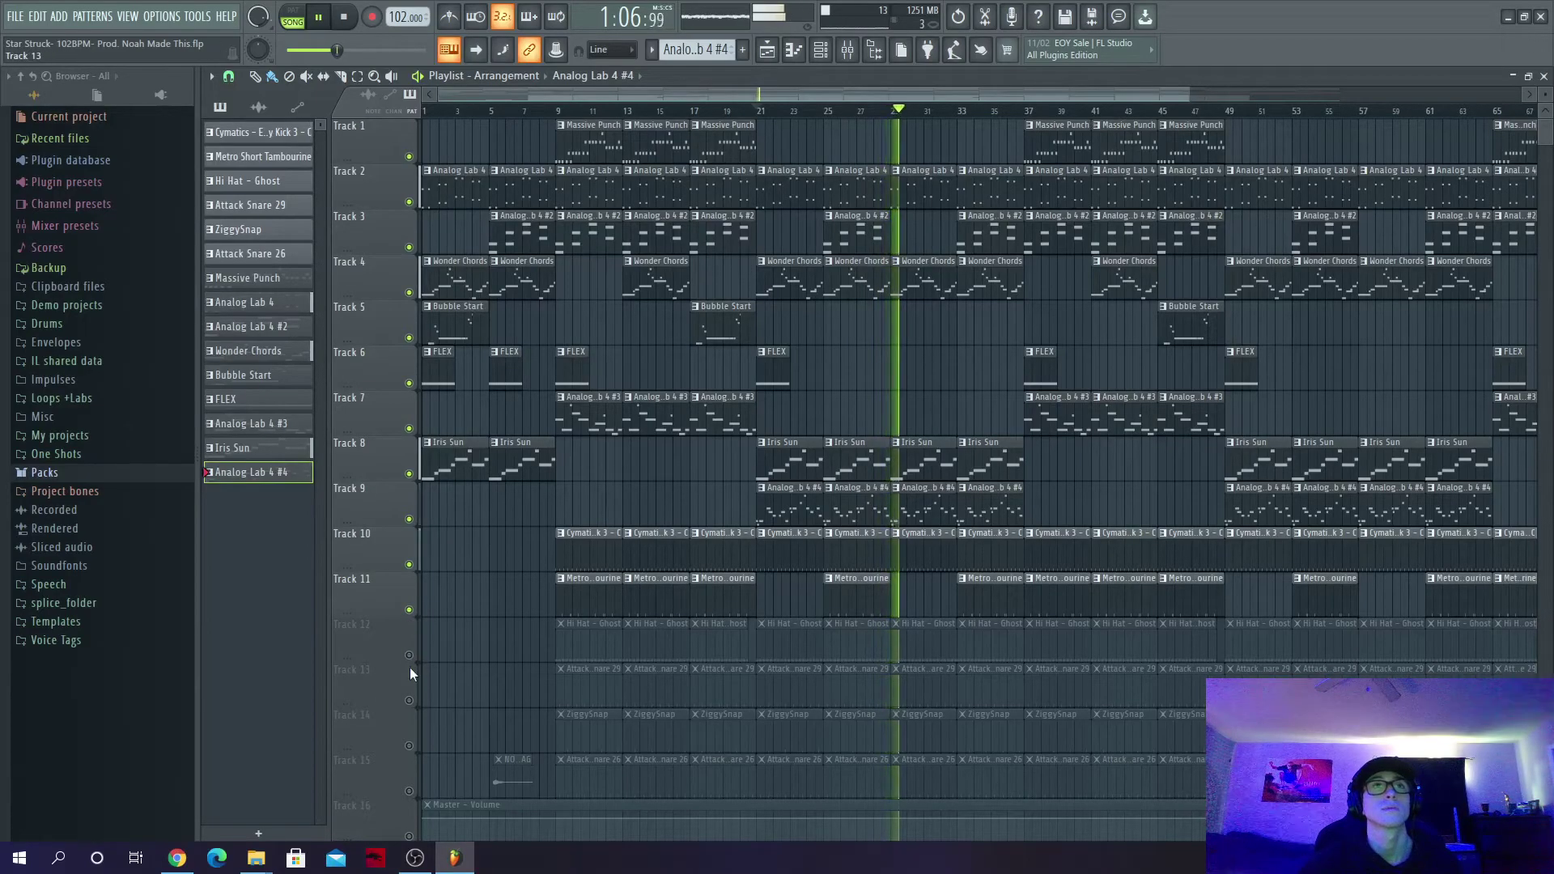
click(409, 656)
click(409, 701)
click(409, 746)
scroll(492, 713, down, 1)
scroll(492, 712, down, 1)
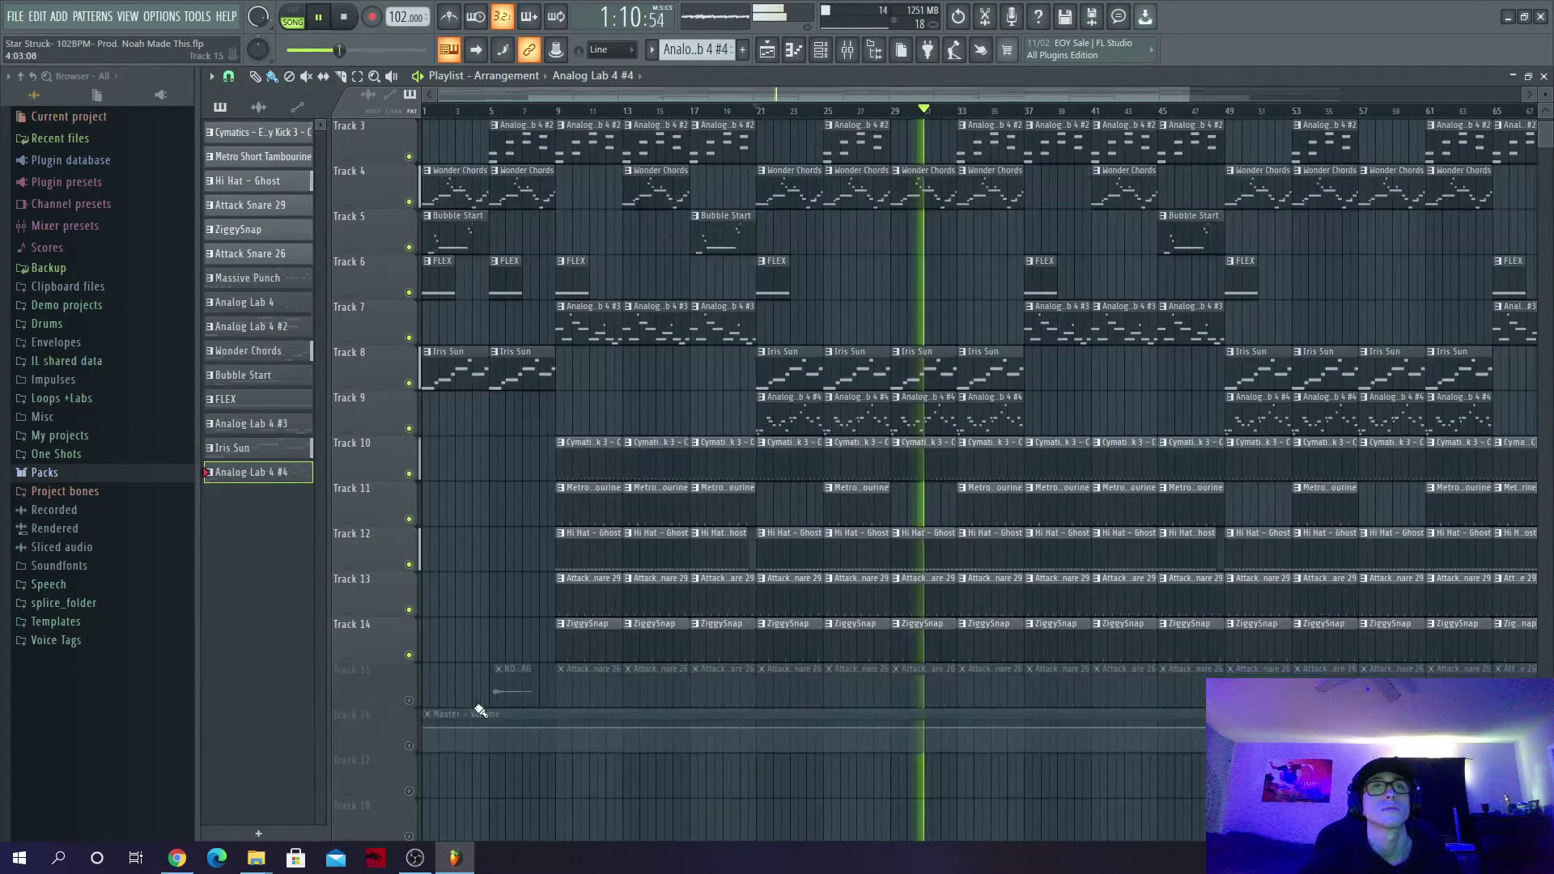
click(409, 701)
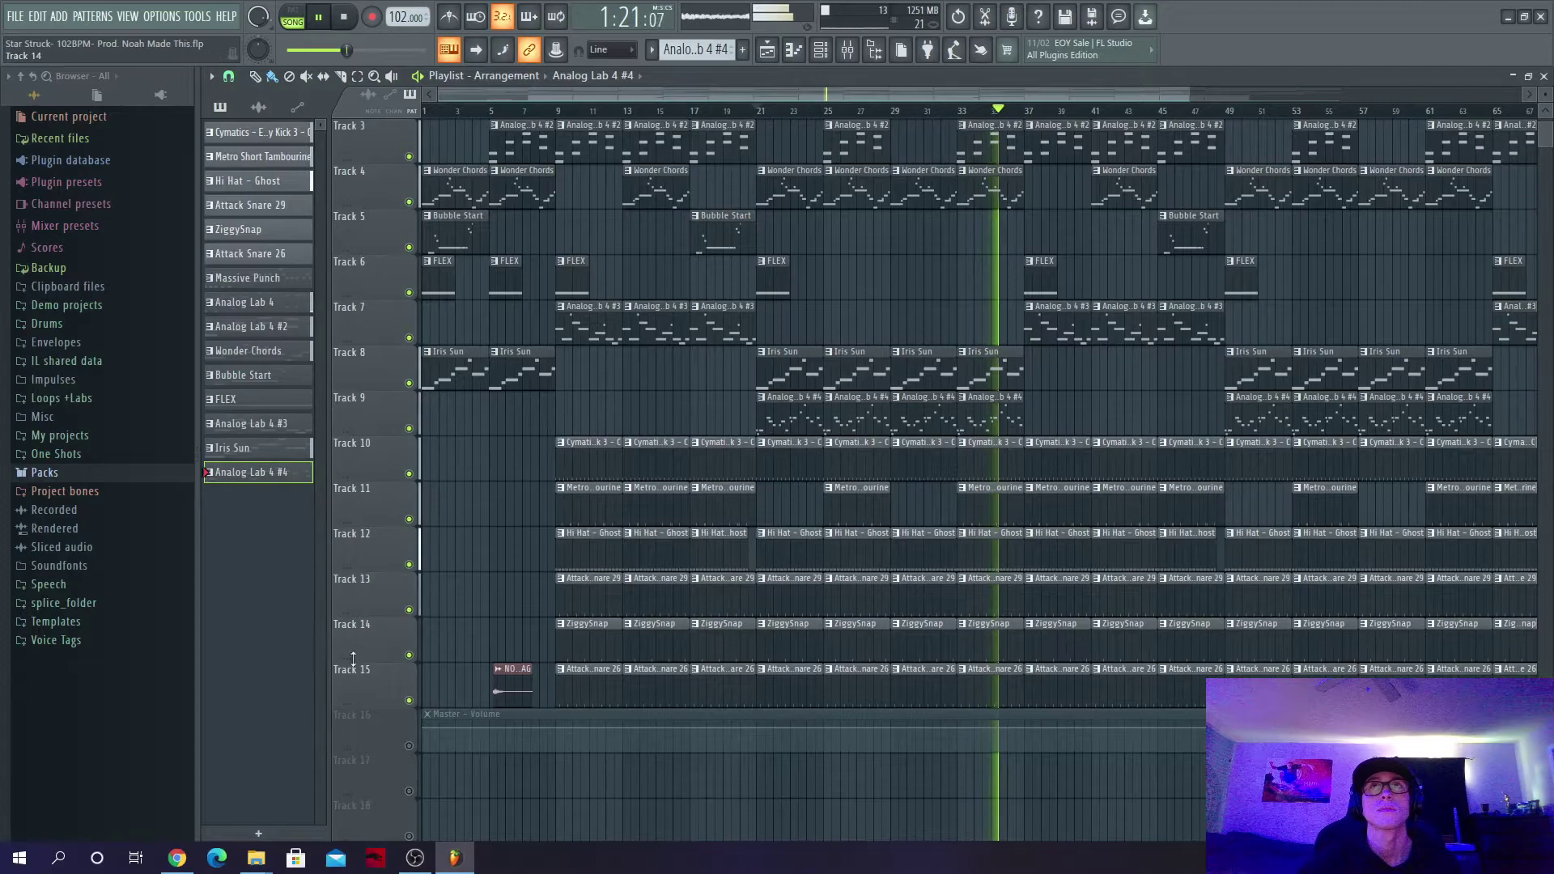
Step: Unmute the Master - Volume automation clip on Track 16 while the song plays
scroll(850, 551, up, 2)
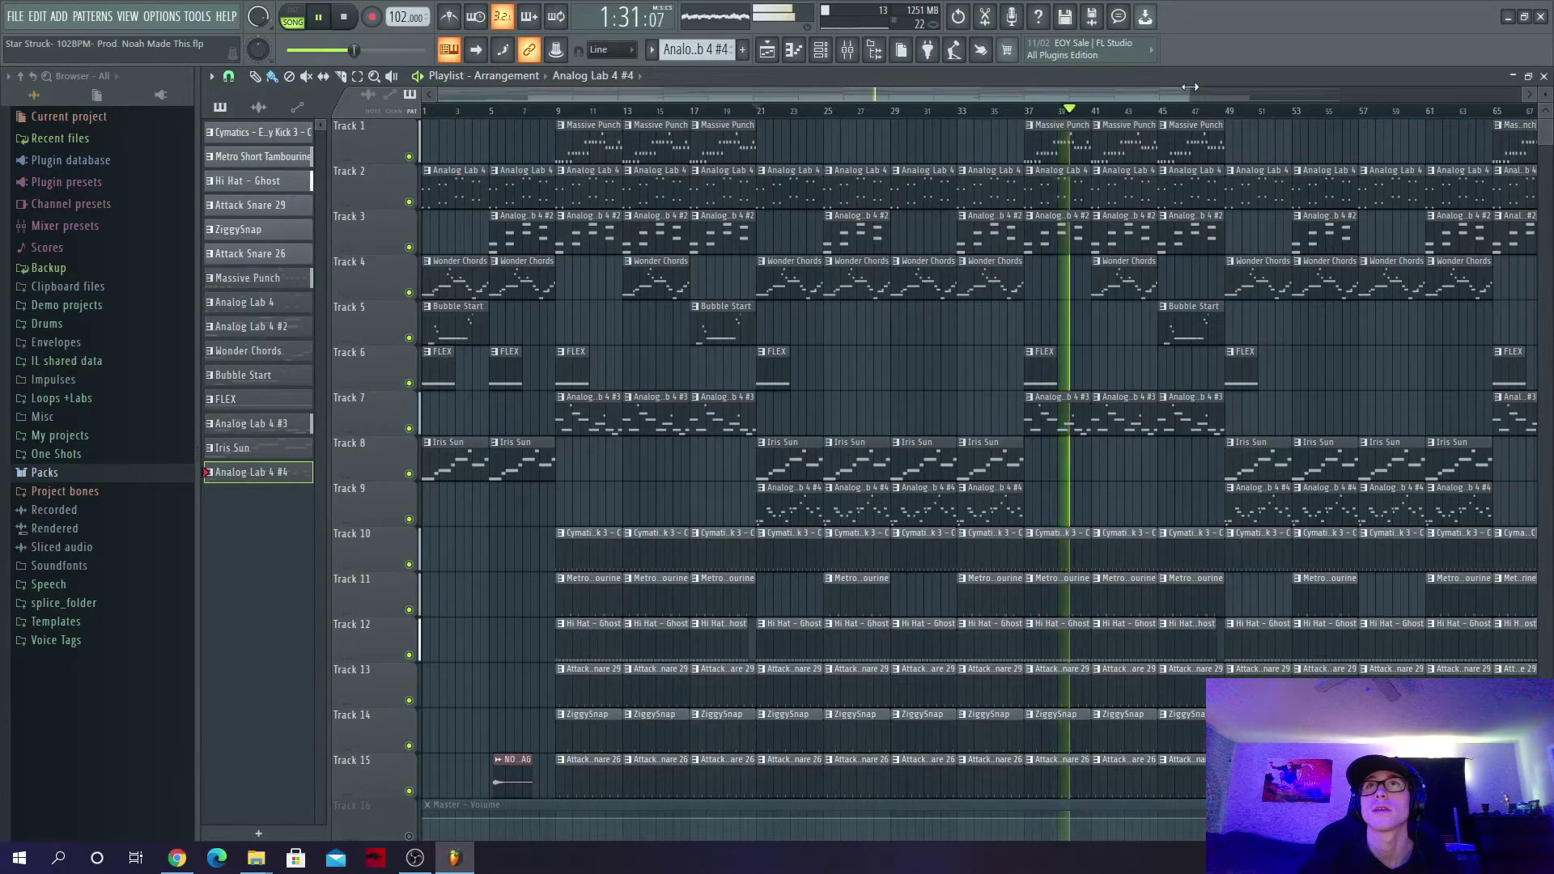
scroll(1215, 146, down, 3)
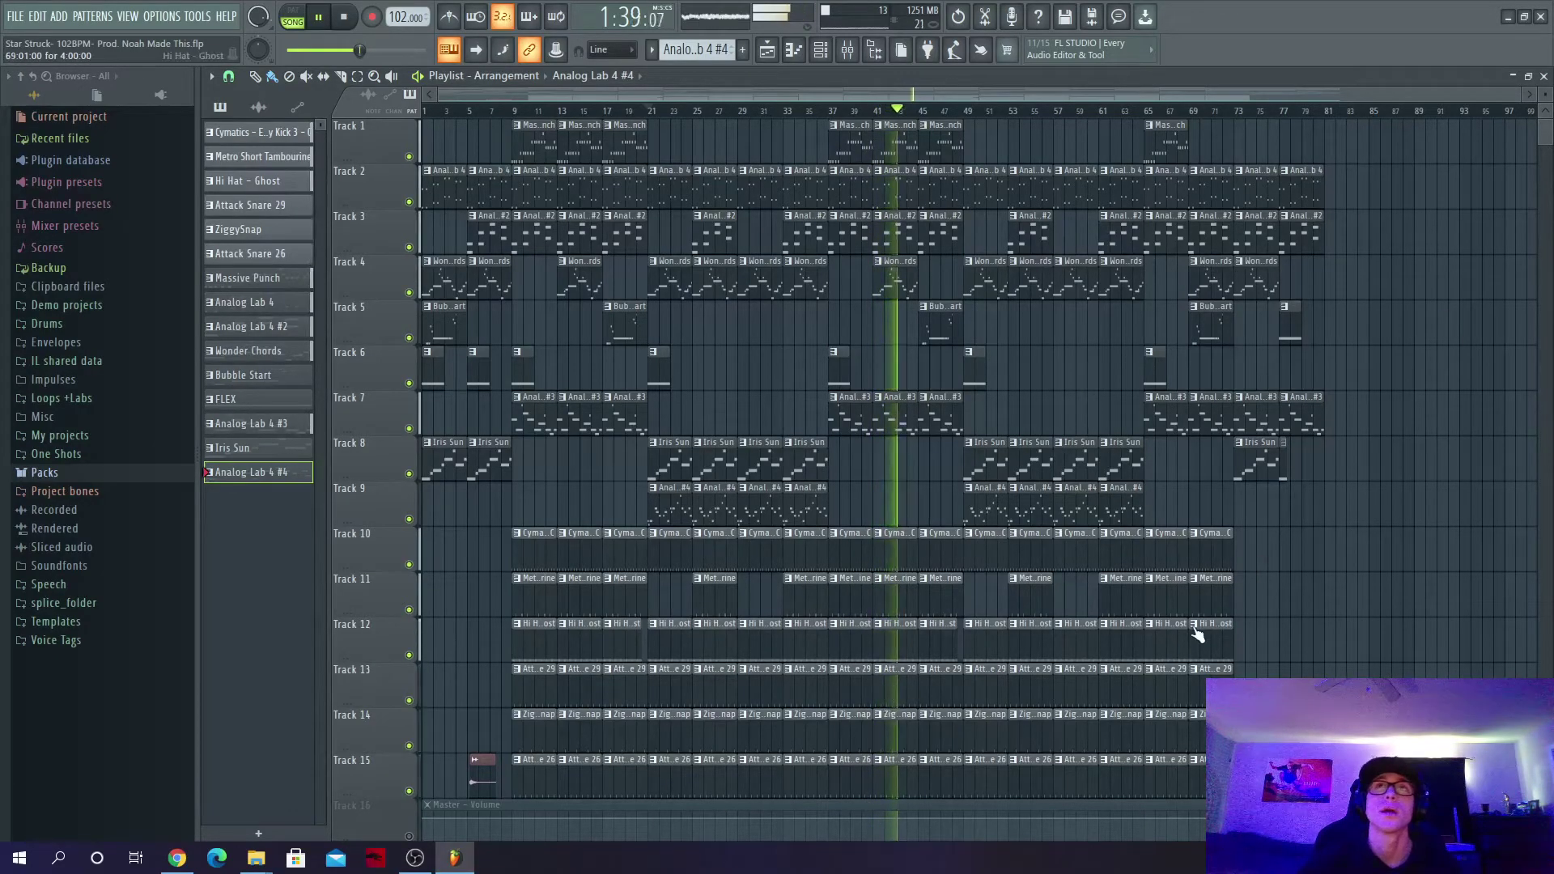
scroll(482, 809, down, 1)
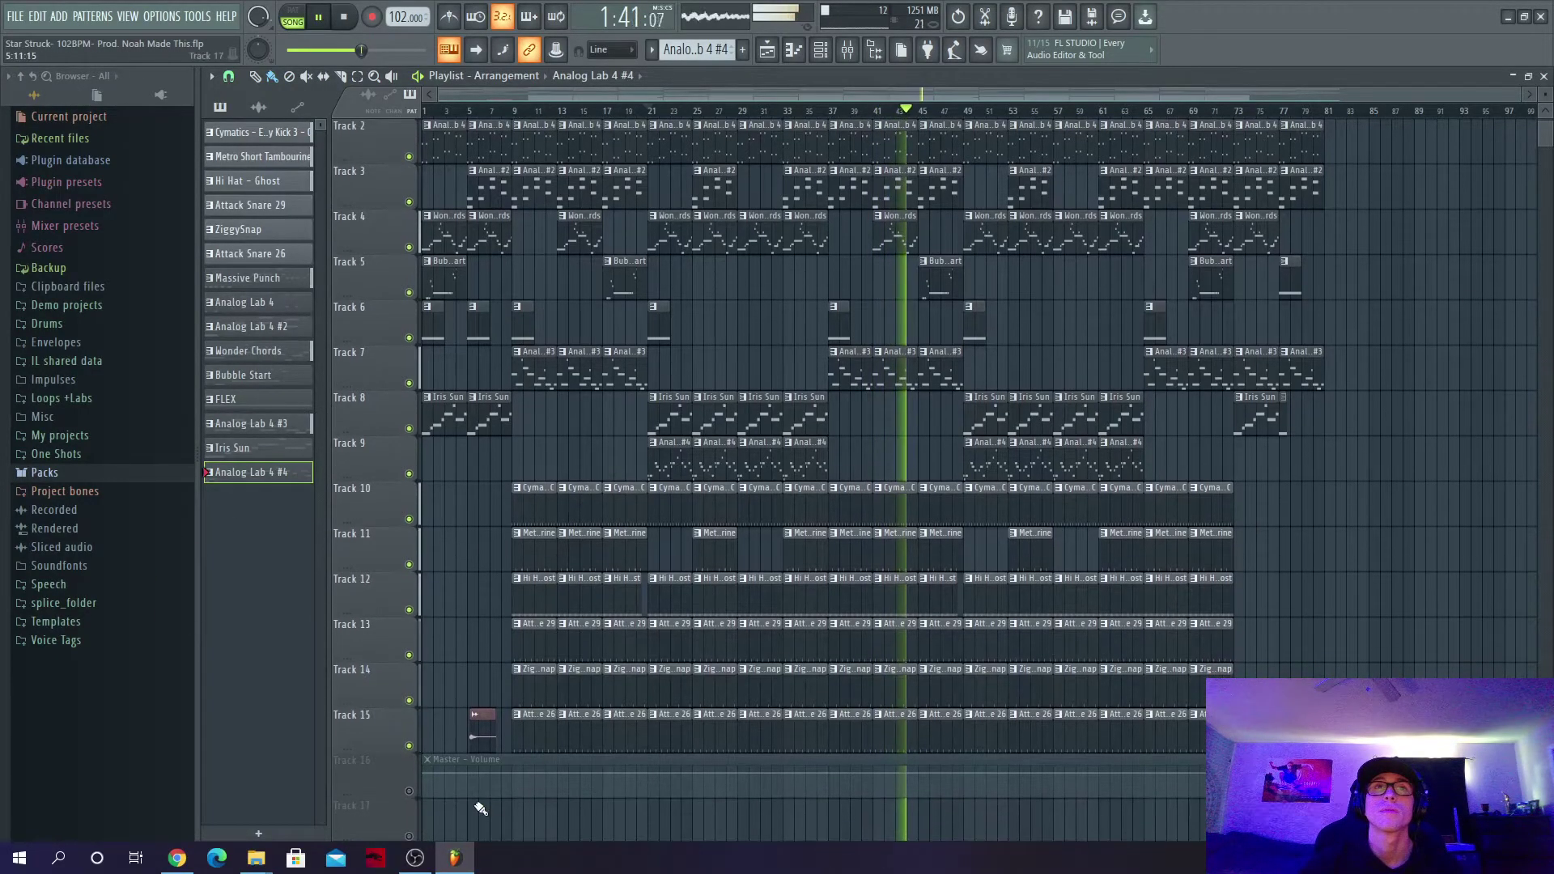
click(410, 793)
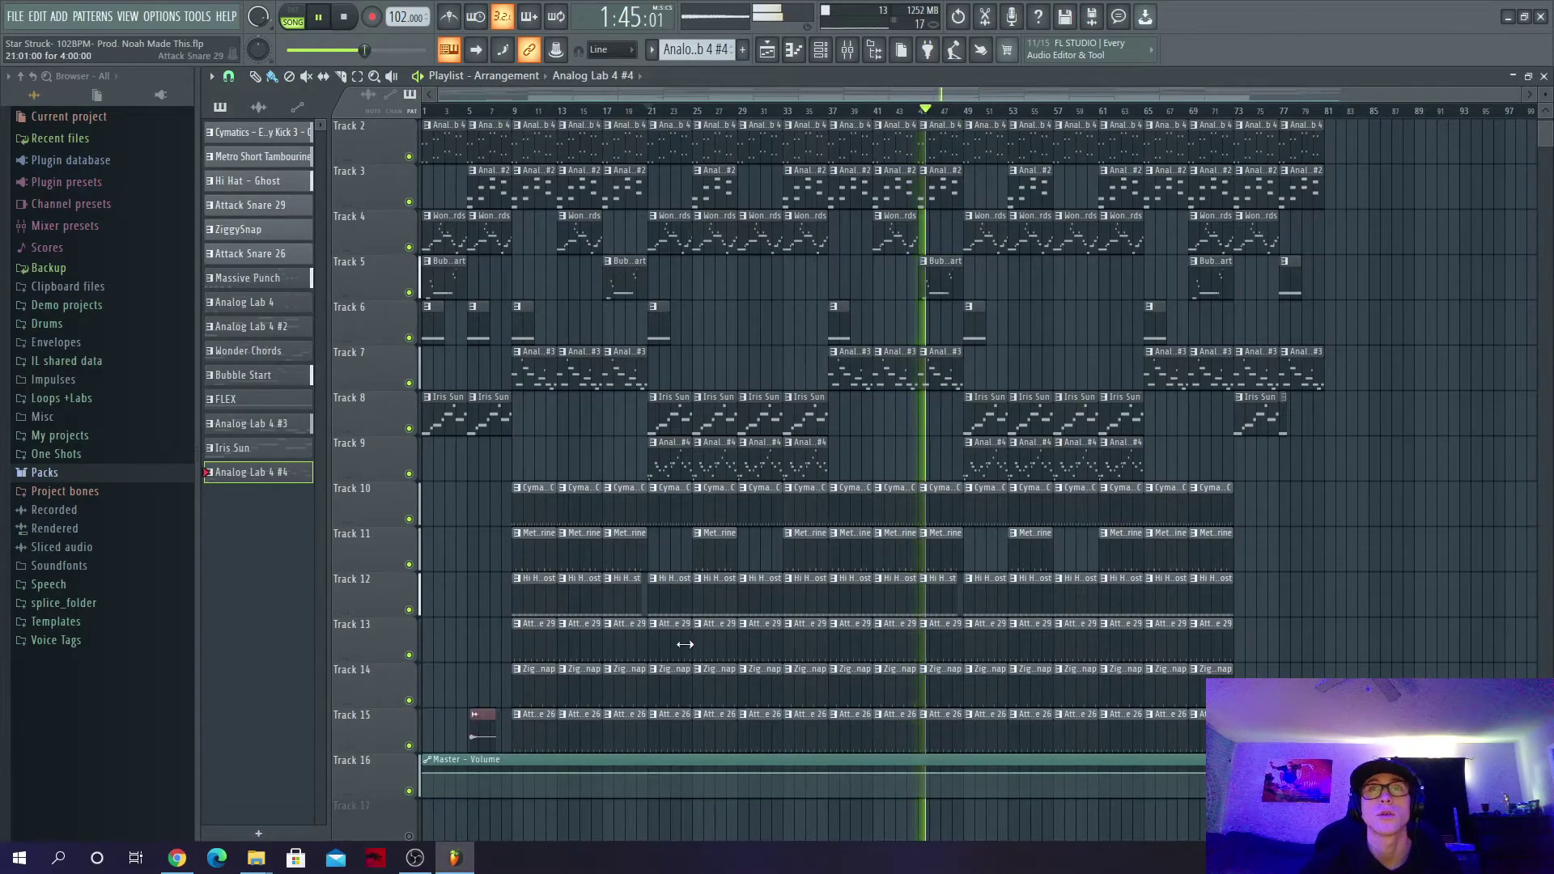
Step: Replay the transition into bar 21 from about bar 20 with only Hi Hat - Ghost on Track 12 soloed
ctrl+scroll(689, 609, up, 4)
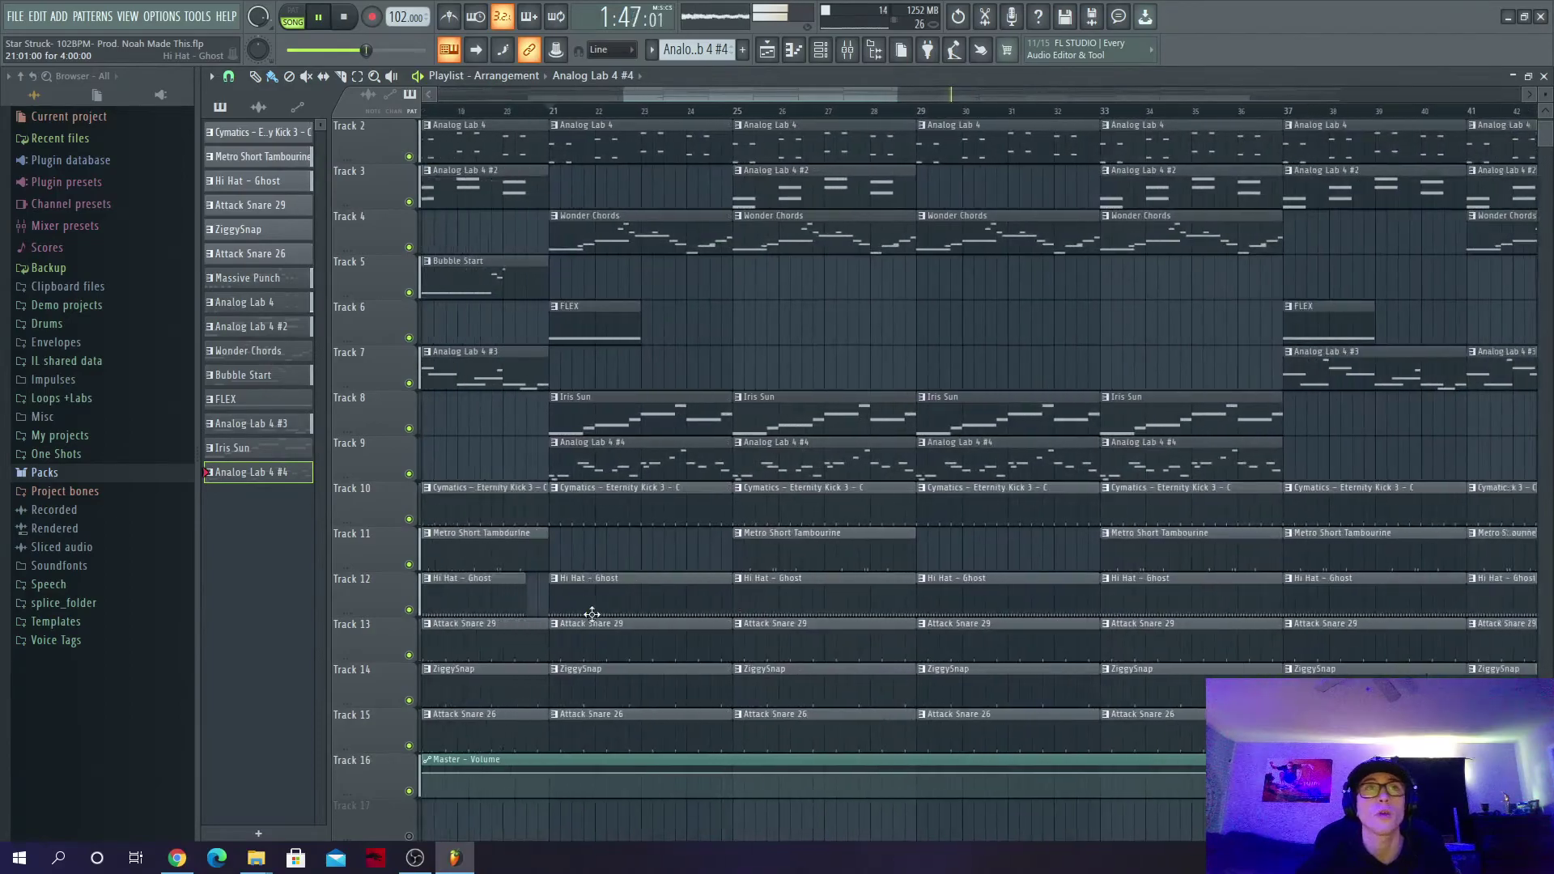
scroll(593, 614, left, 1)
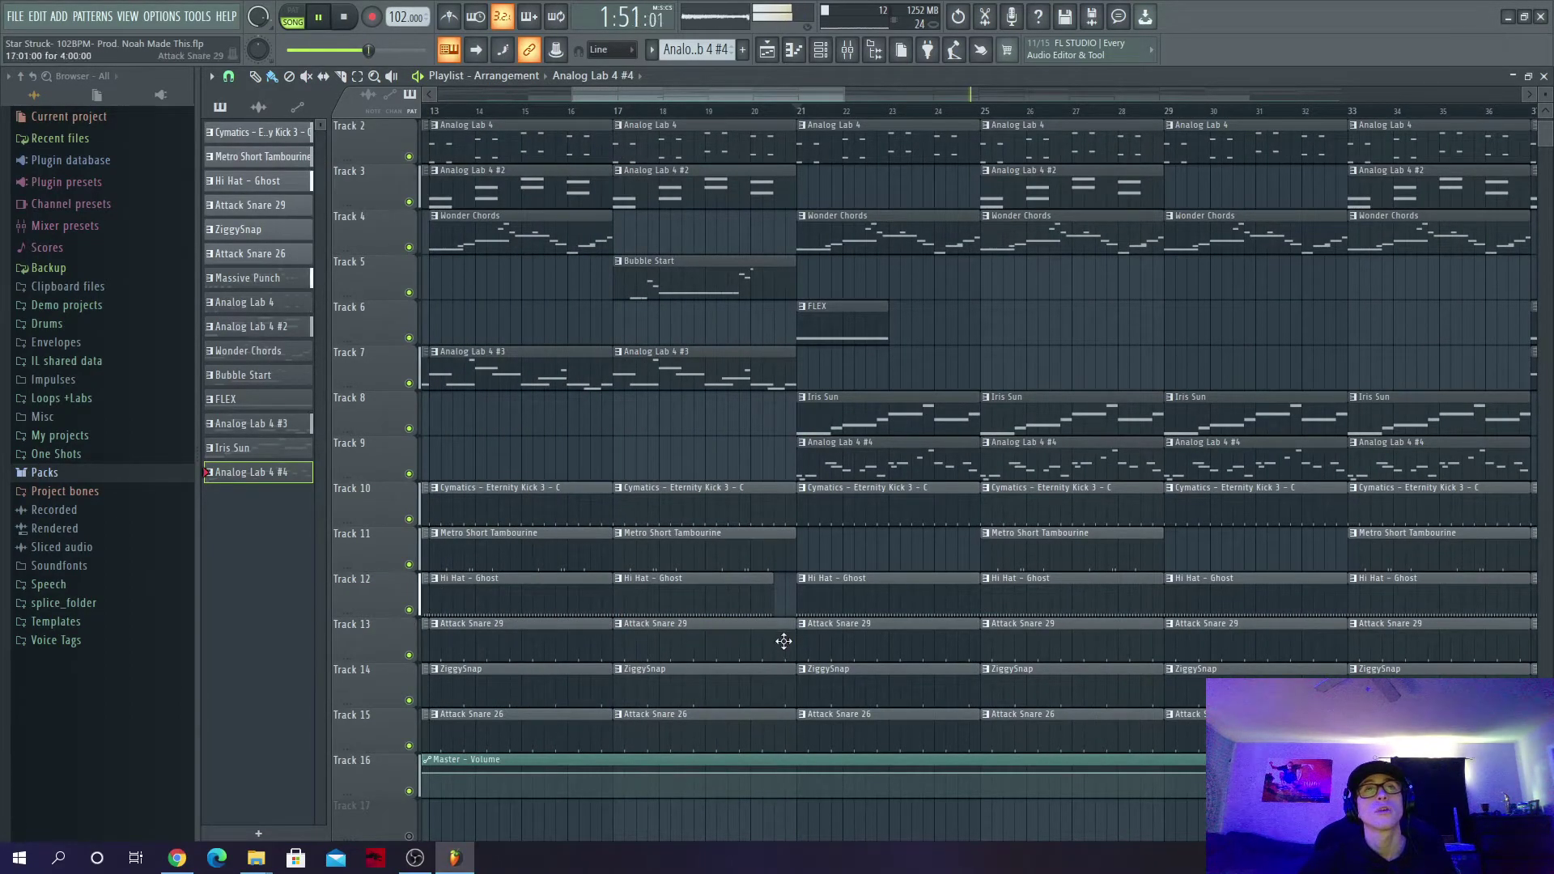
click(757, 111)
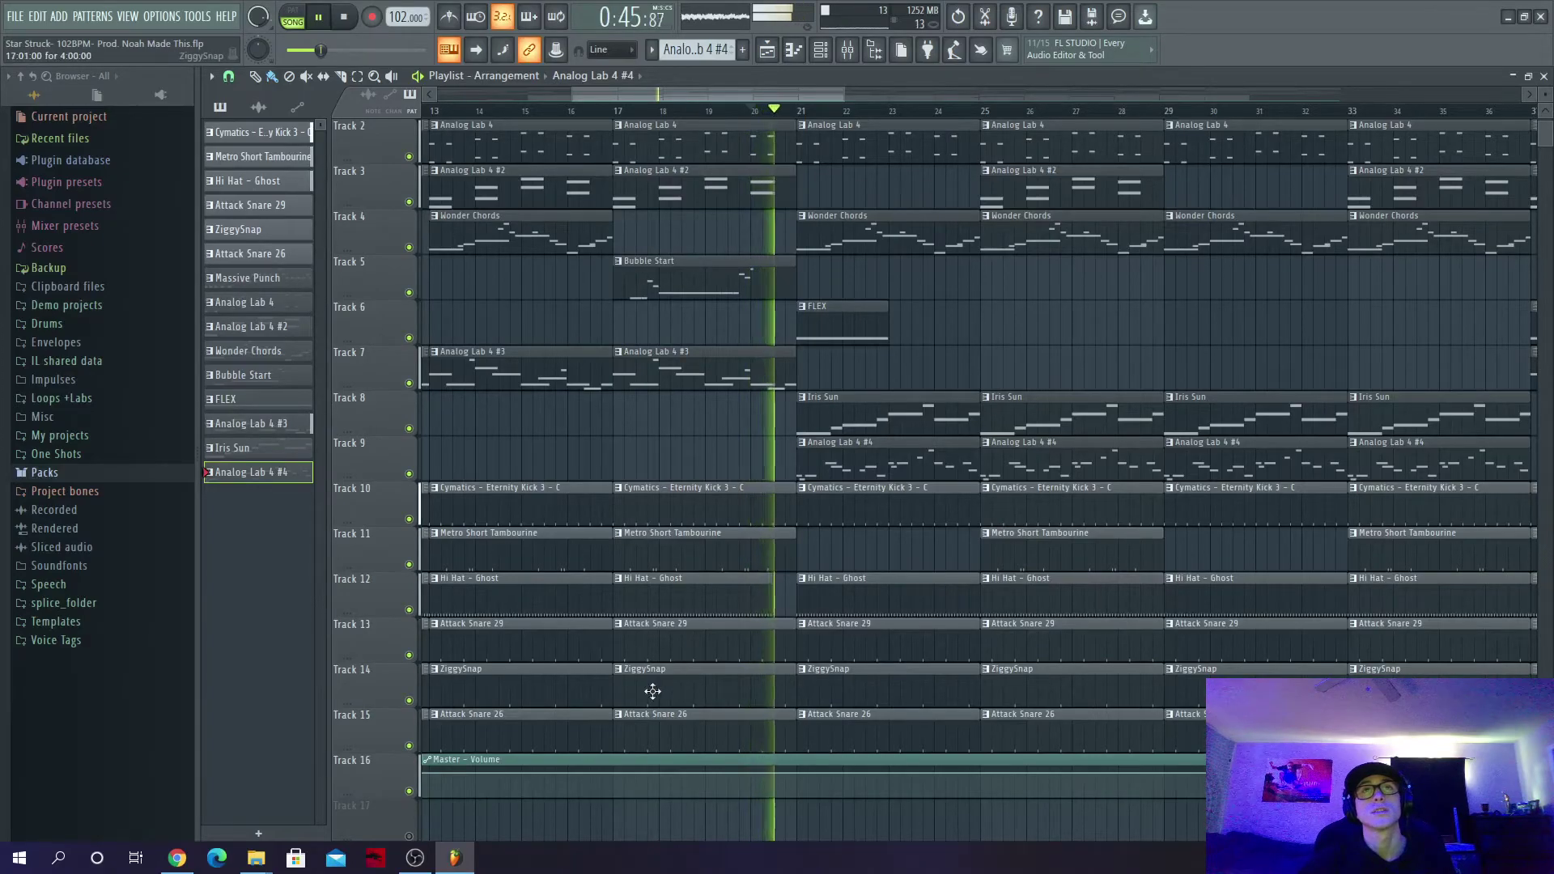
right_click(408, 610)
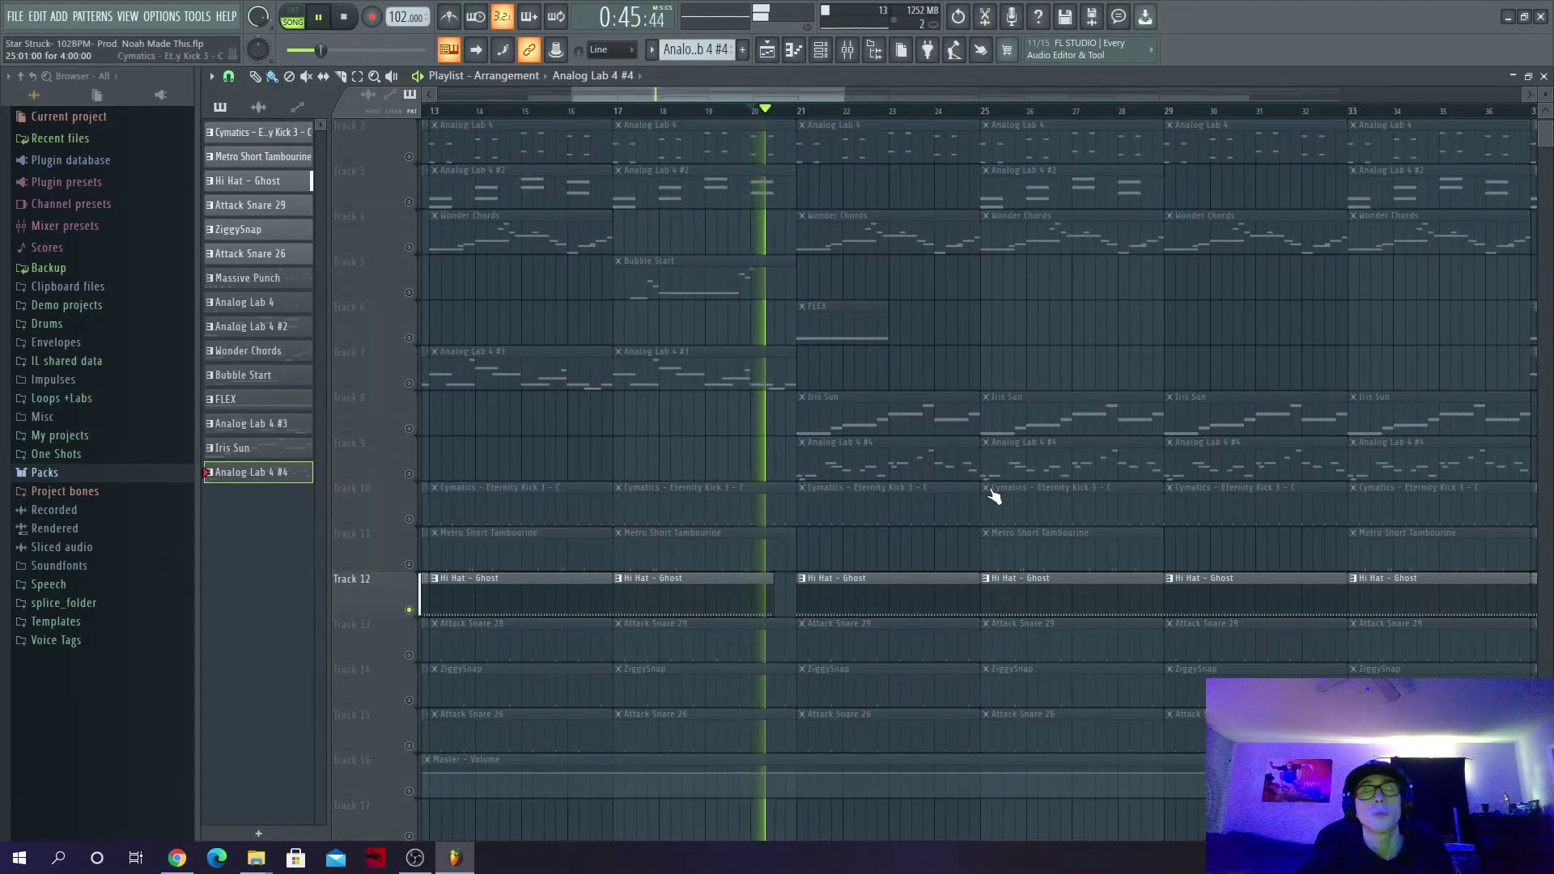
key(space)
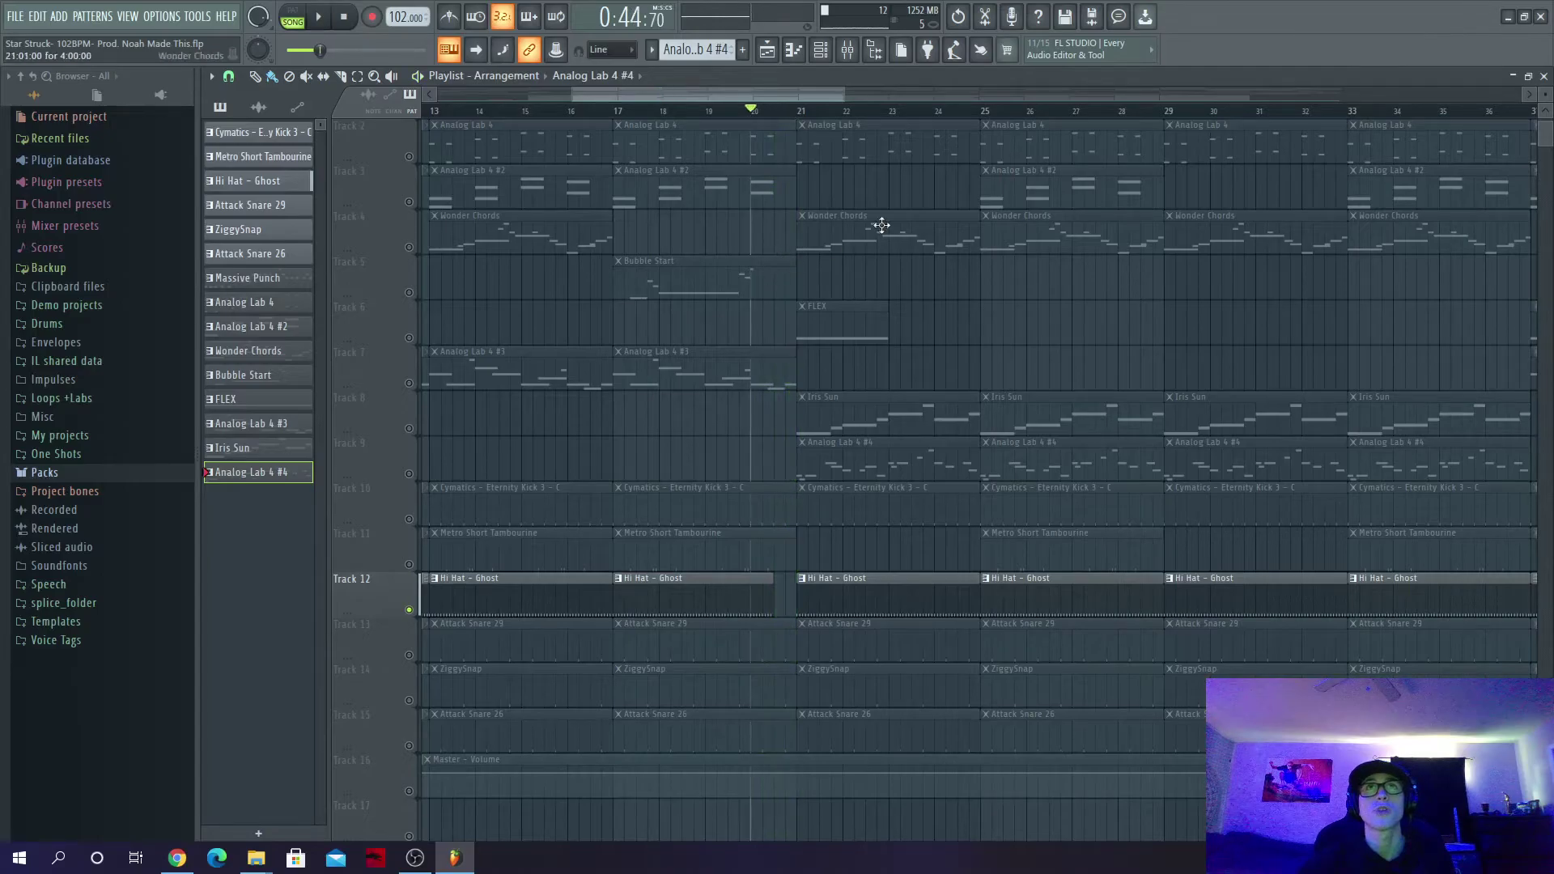
key(space)
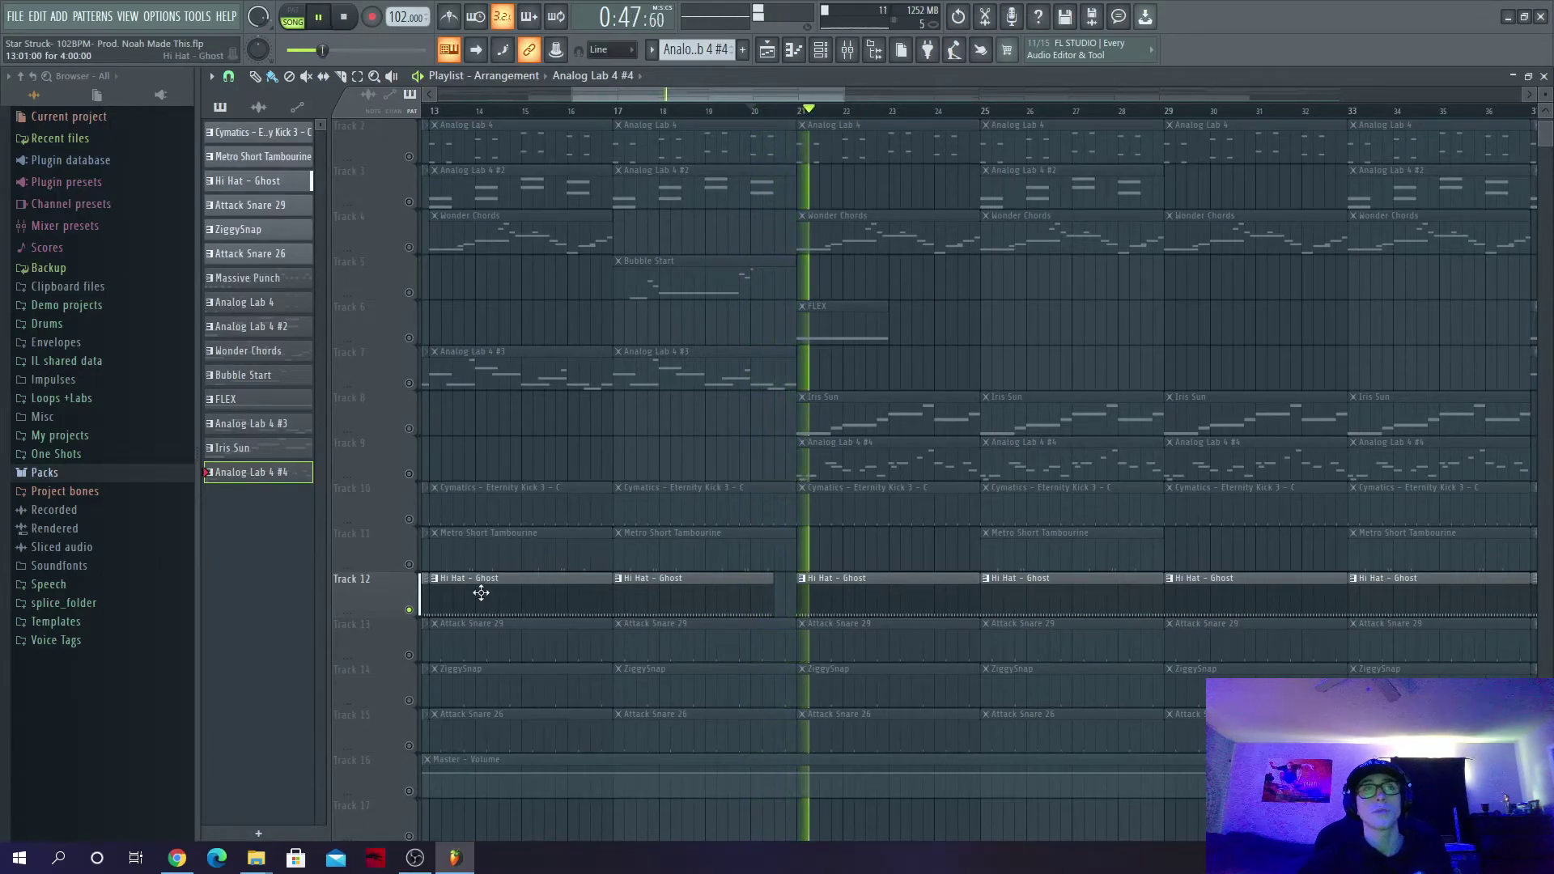
Step: Unsolo Track 12 and look over the full arrangement from bar 1 while all tracks play
right_click(413, 614)
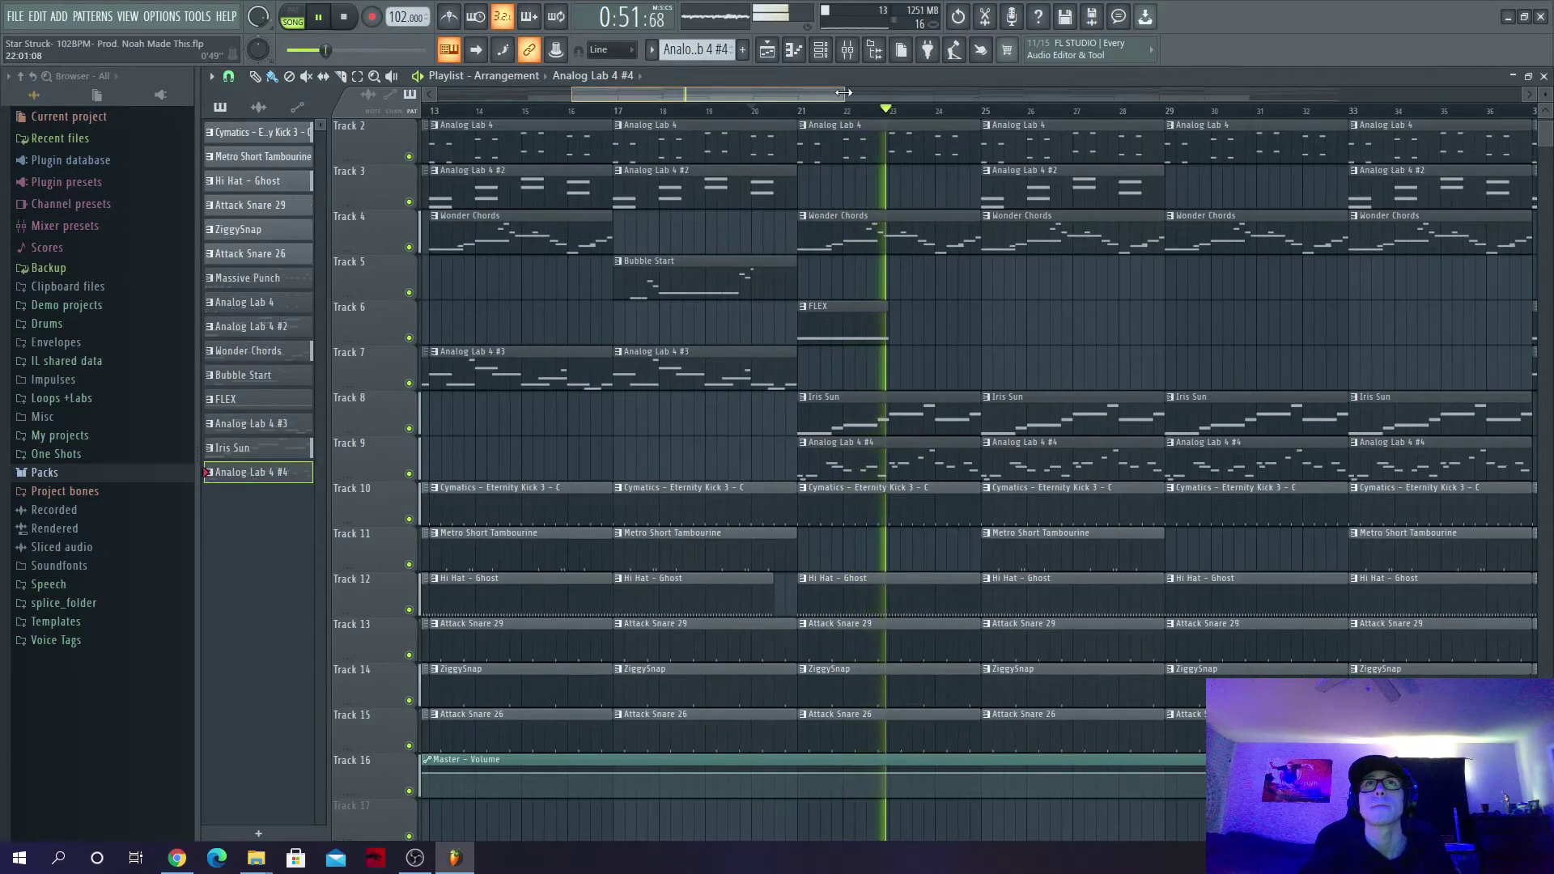
scroll(1398, 111, down, 5)
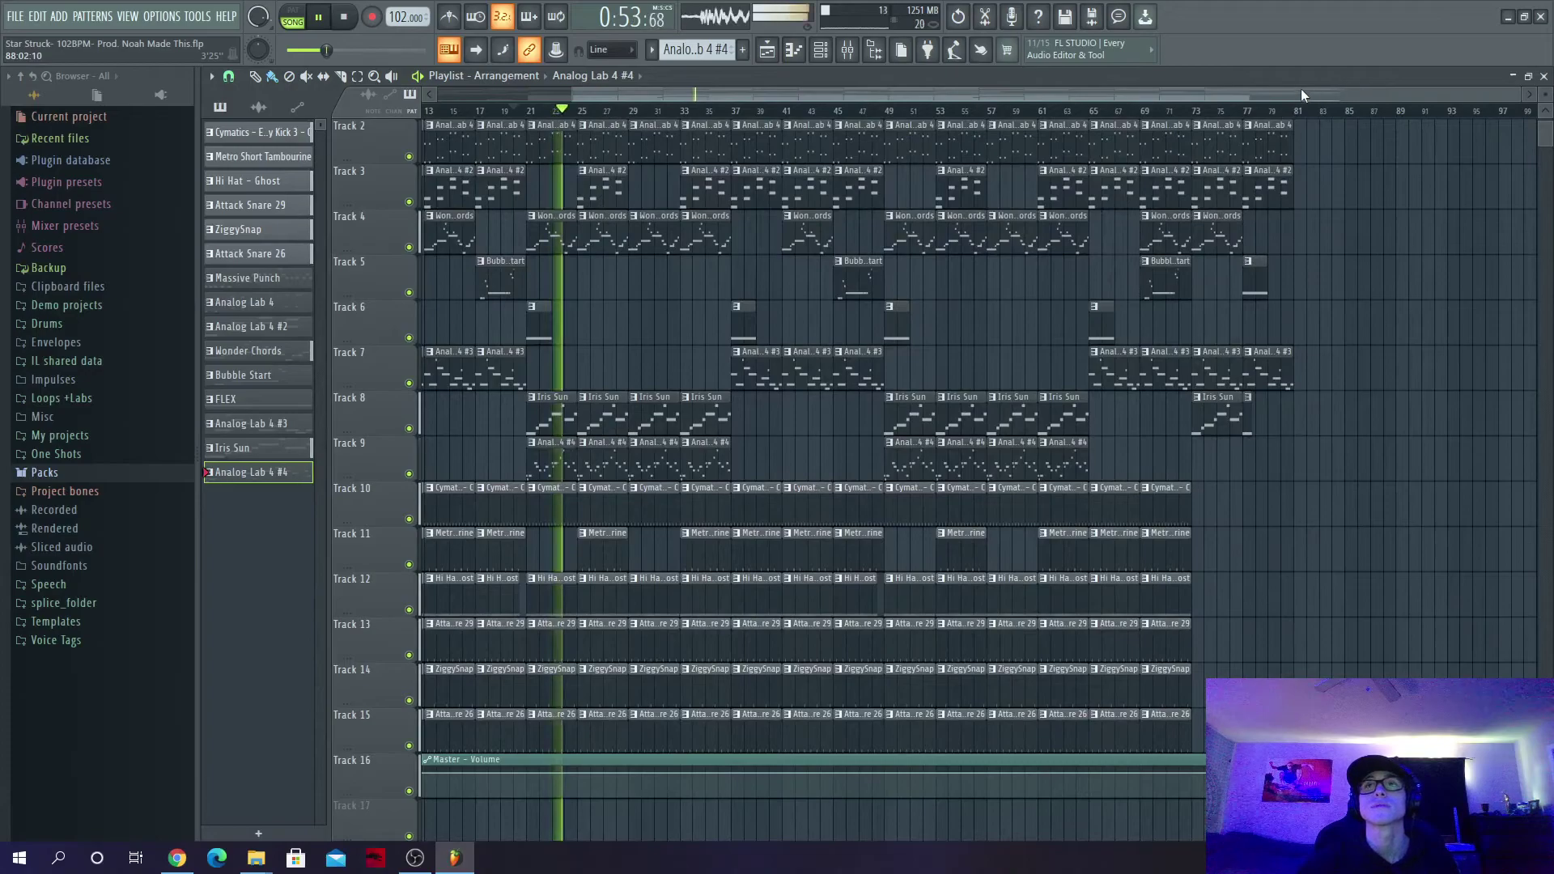
drag(1276, 101, 810, 125)
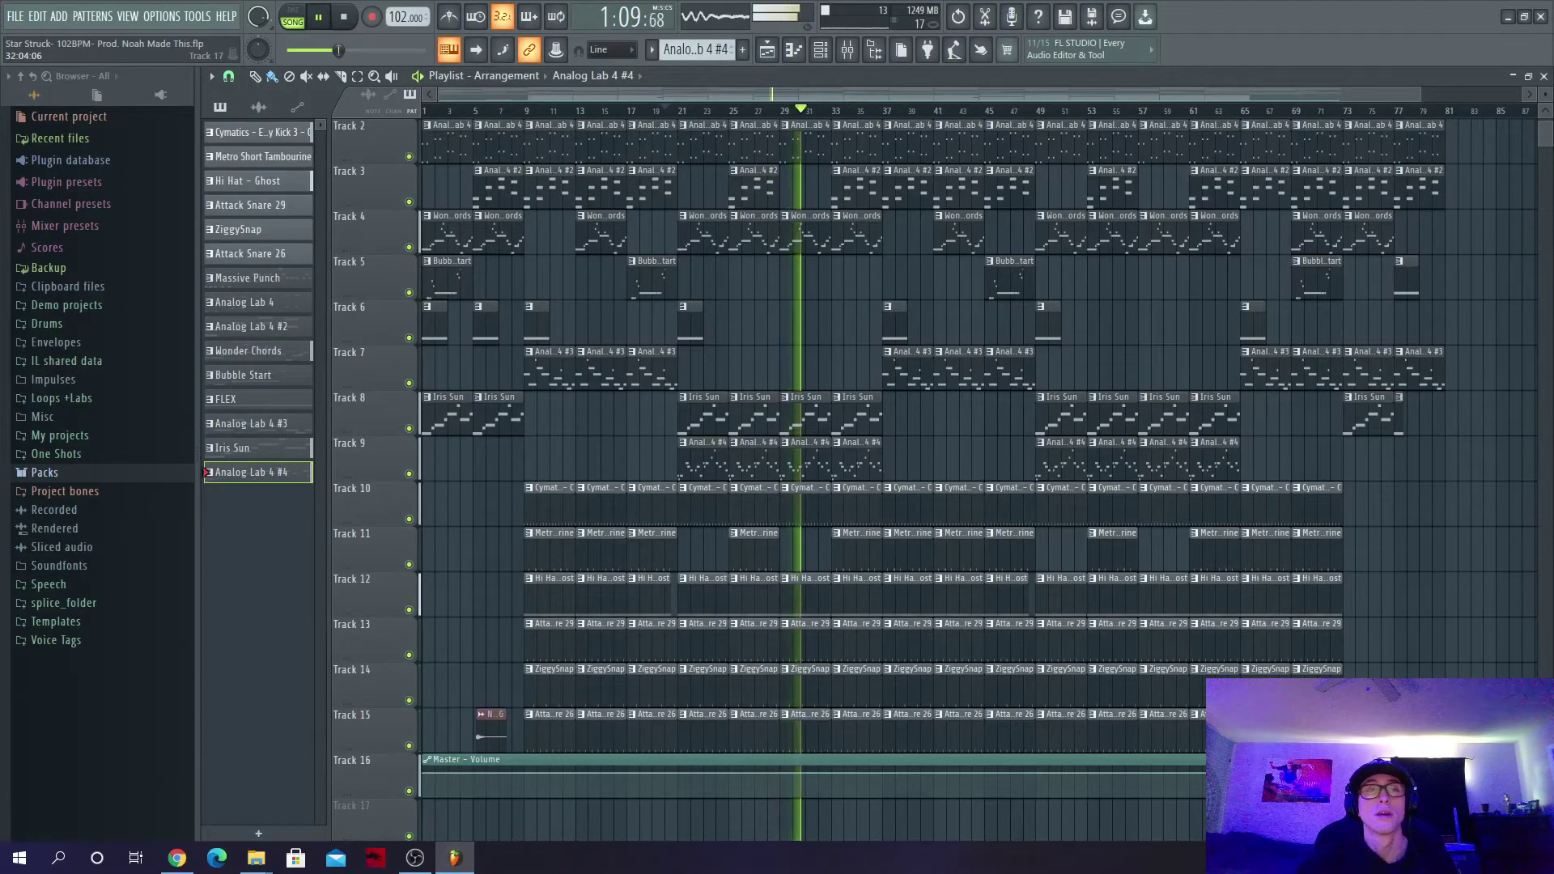
Step: Show the mixer and select the Master track to inspect its levels and effect slots while the song plays
key(alt+Tab)
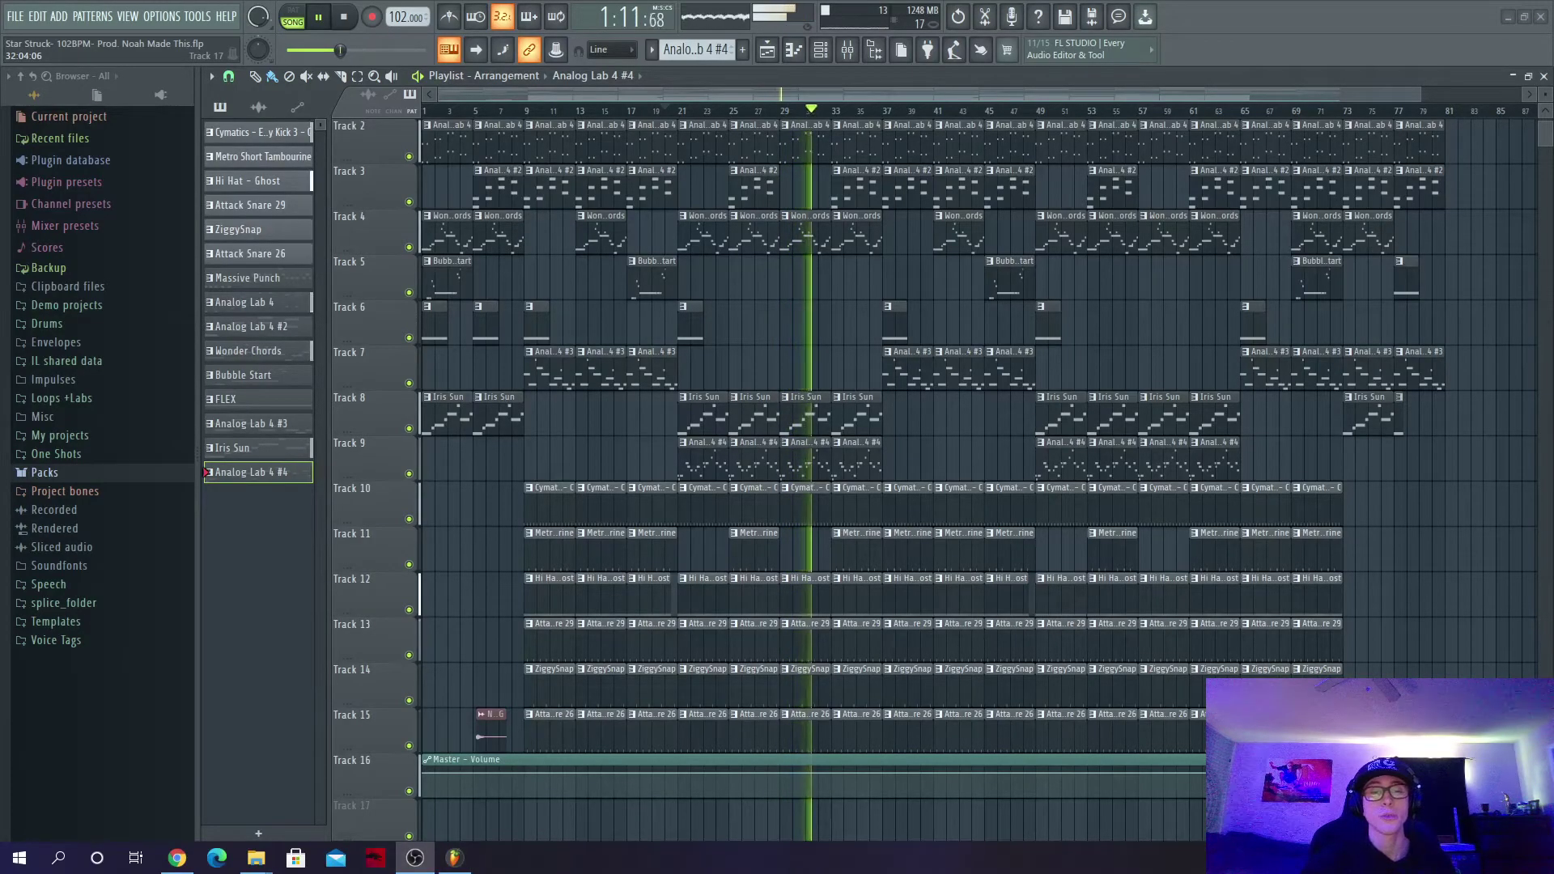
key(alt+Tab)
key(F9)
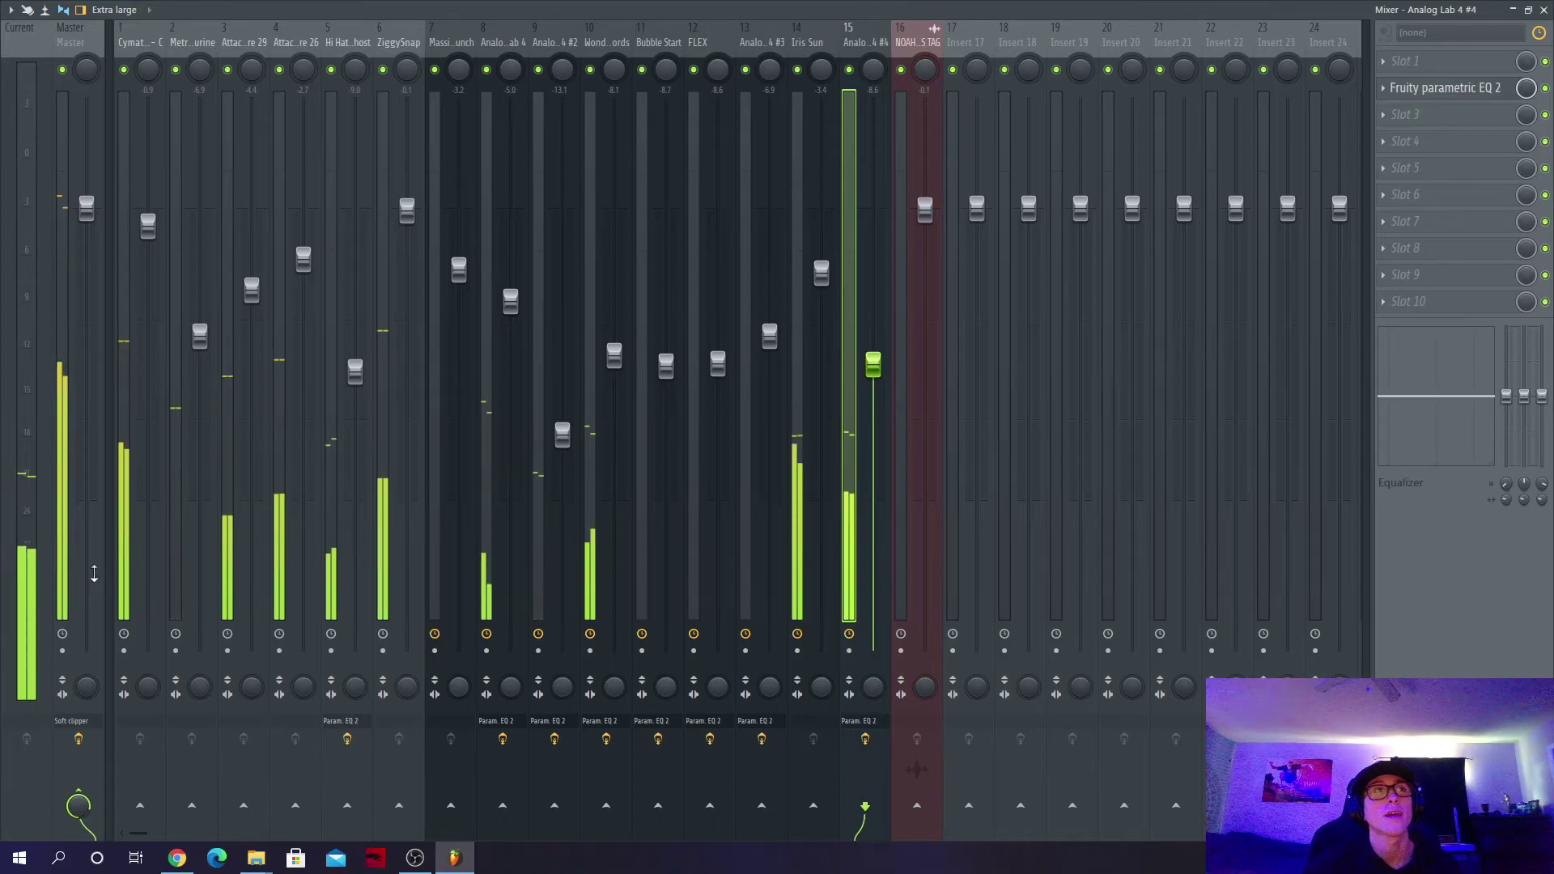
click(59, 530)
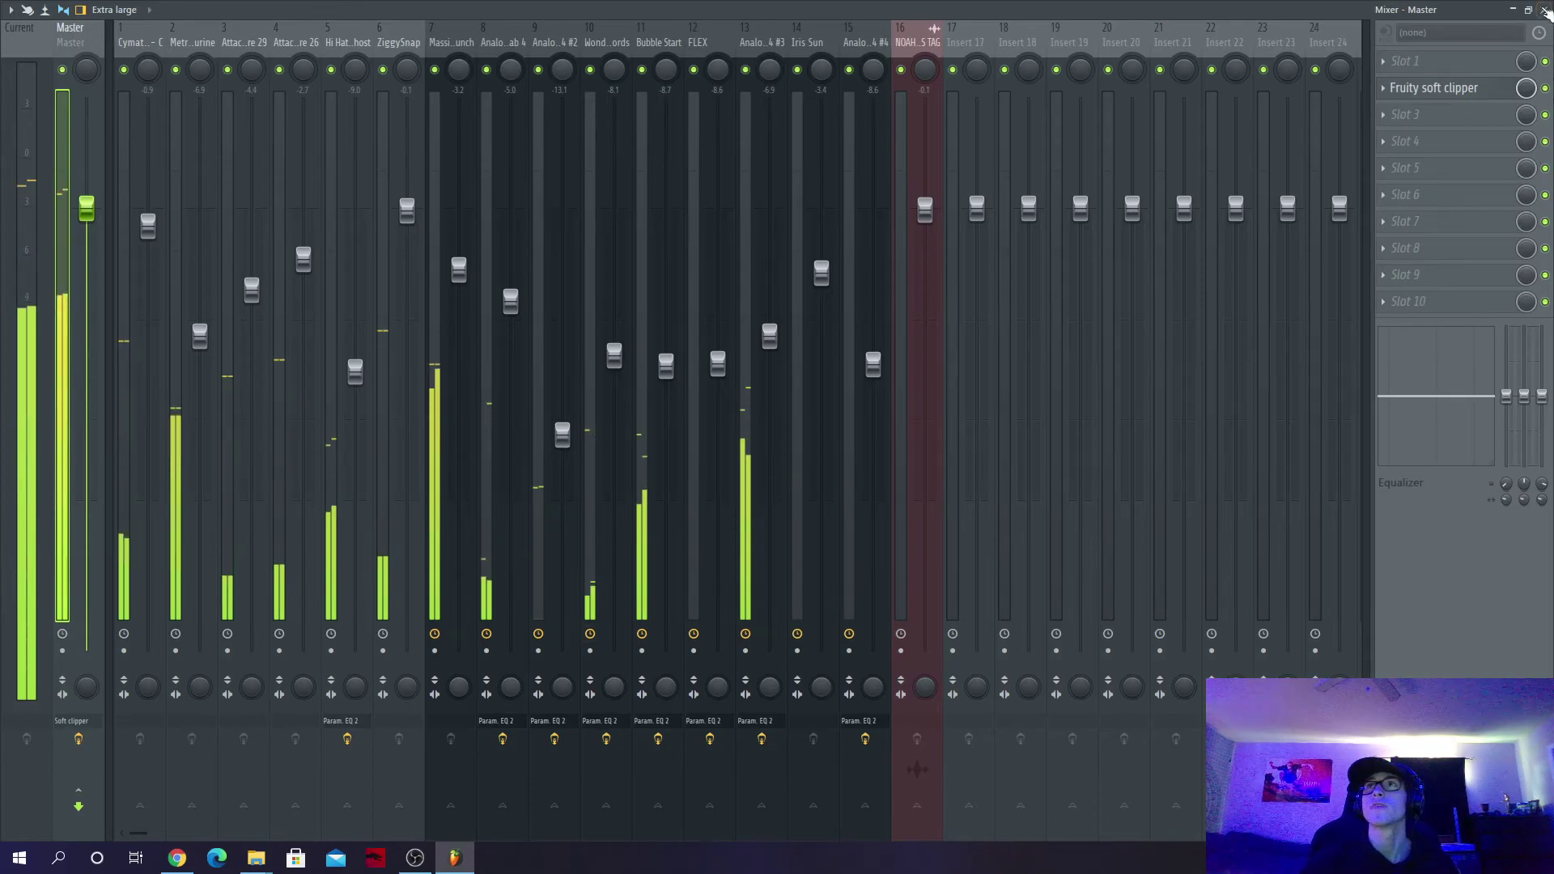
Step: Look over the channel rack in place of the mixer, and replay the full arrangement from bar 1
key(F9)
key(F6)
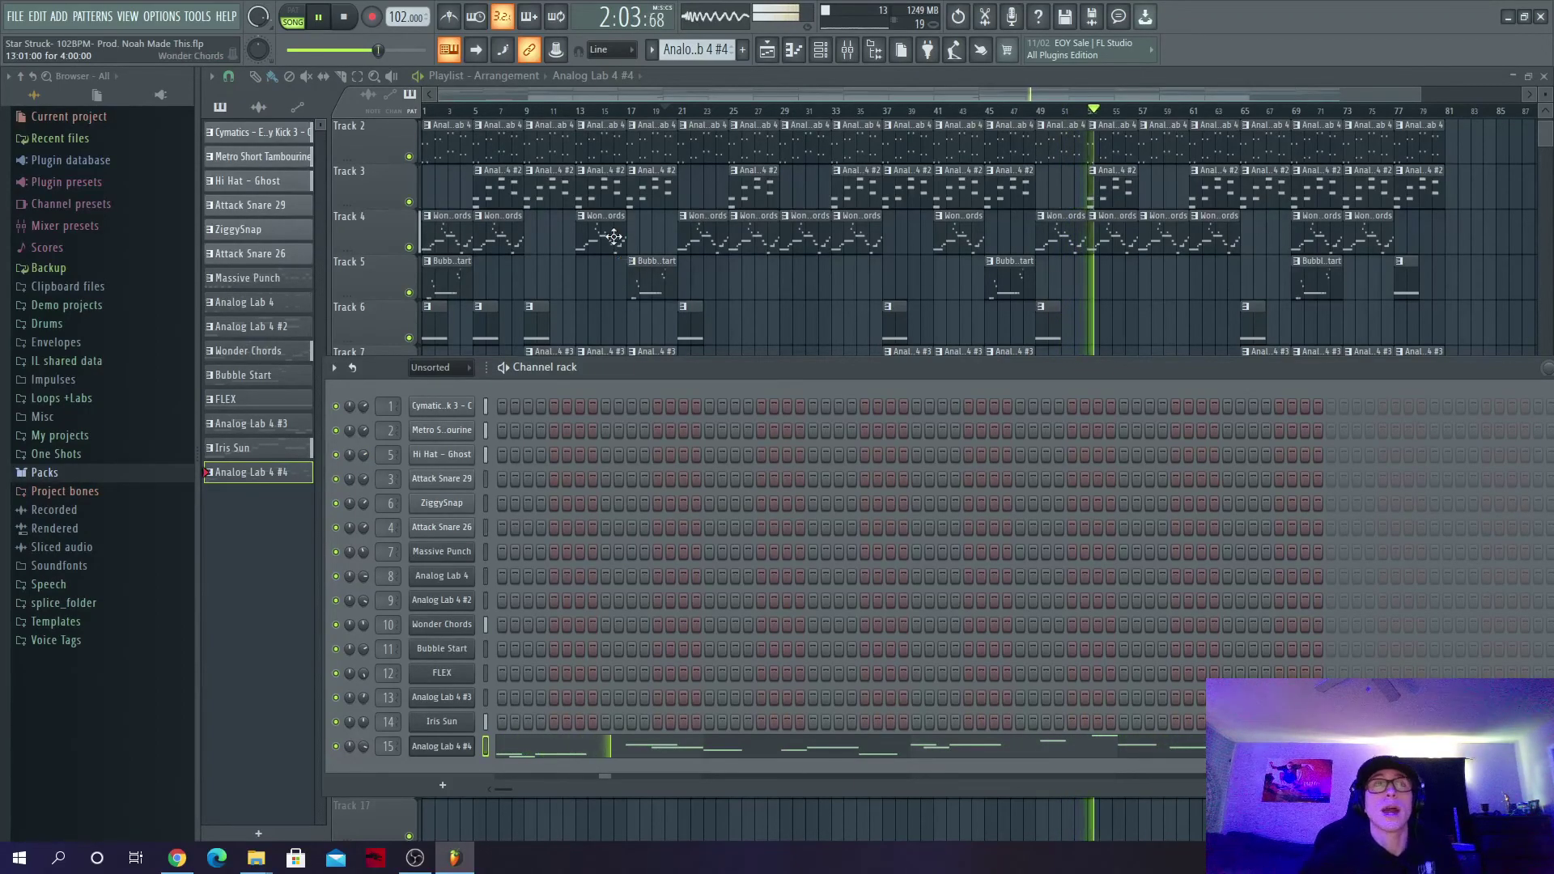
click(1376, 85)
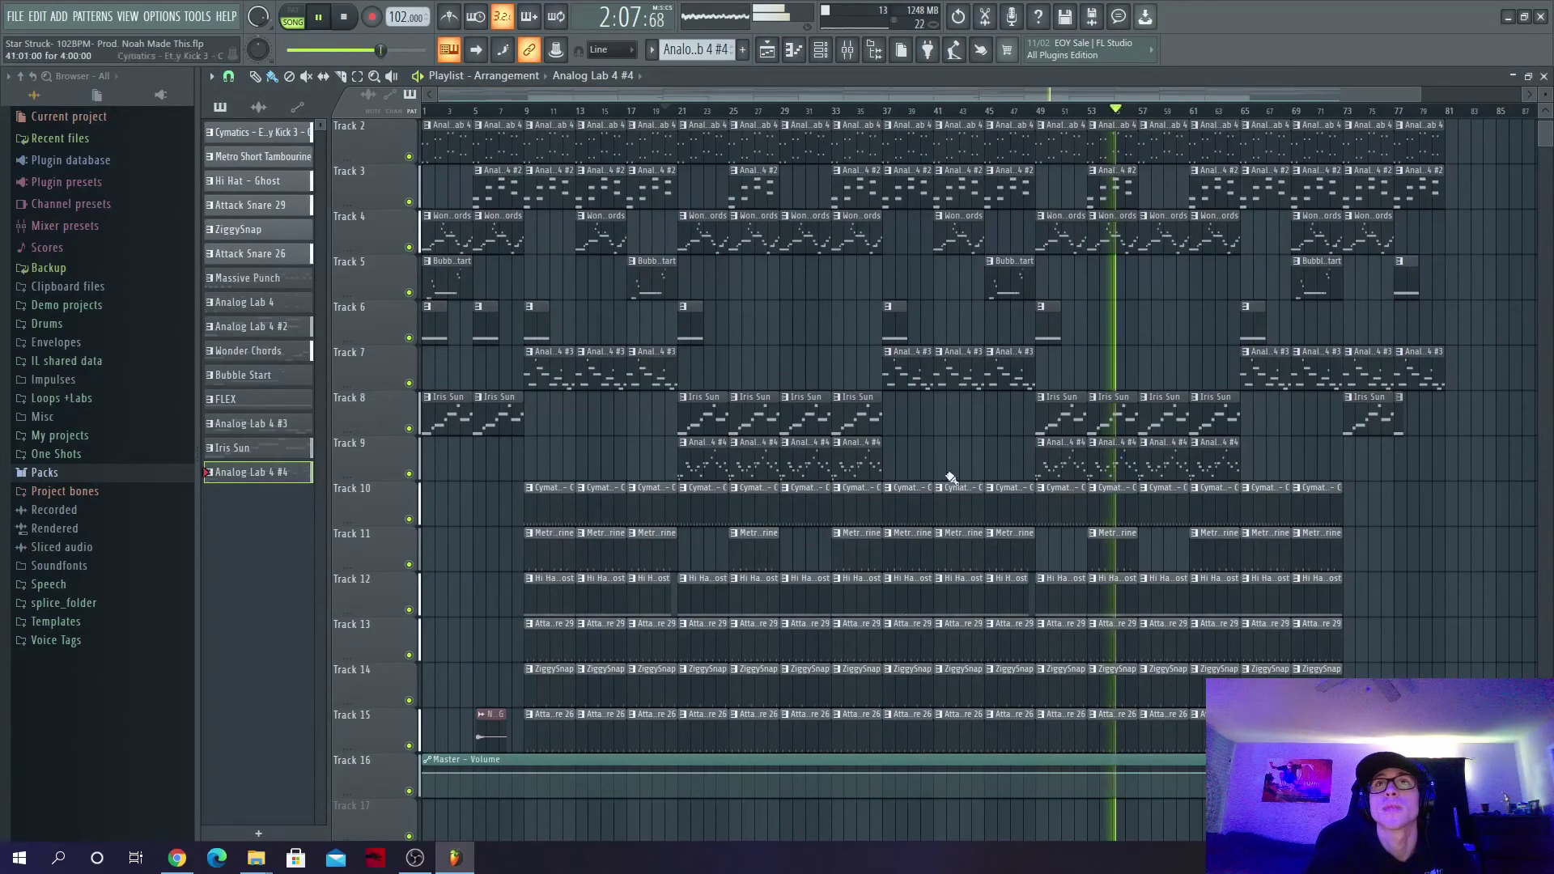
click(426, 111)
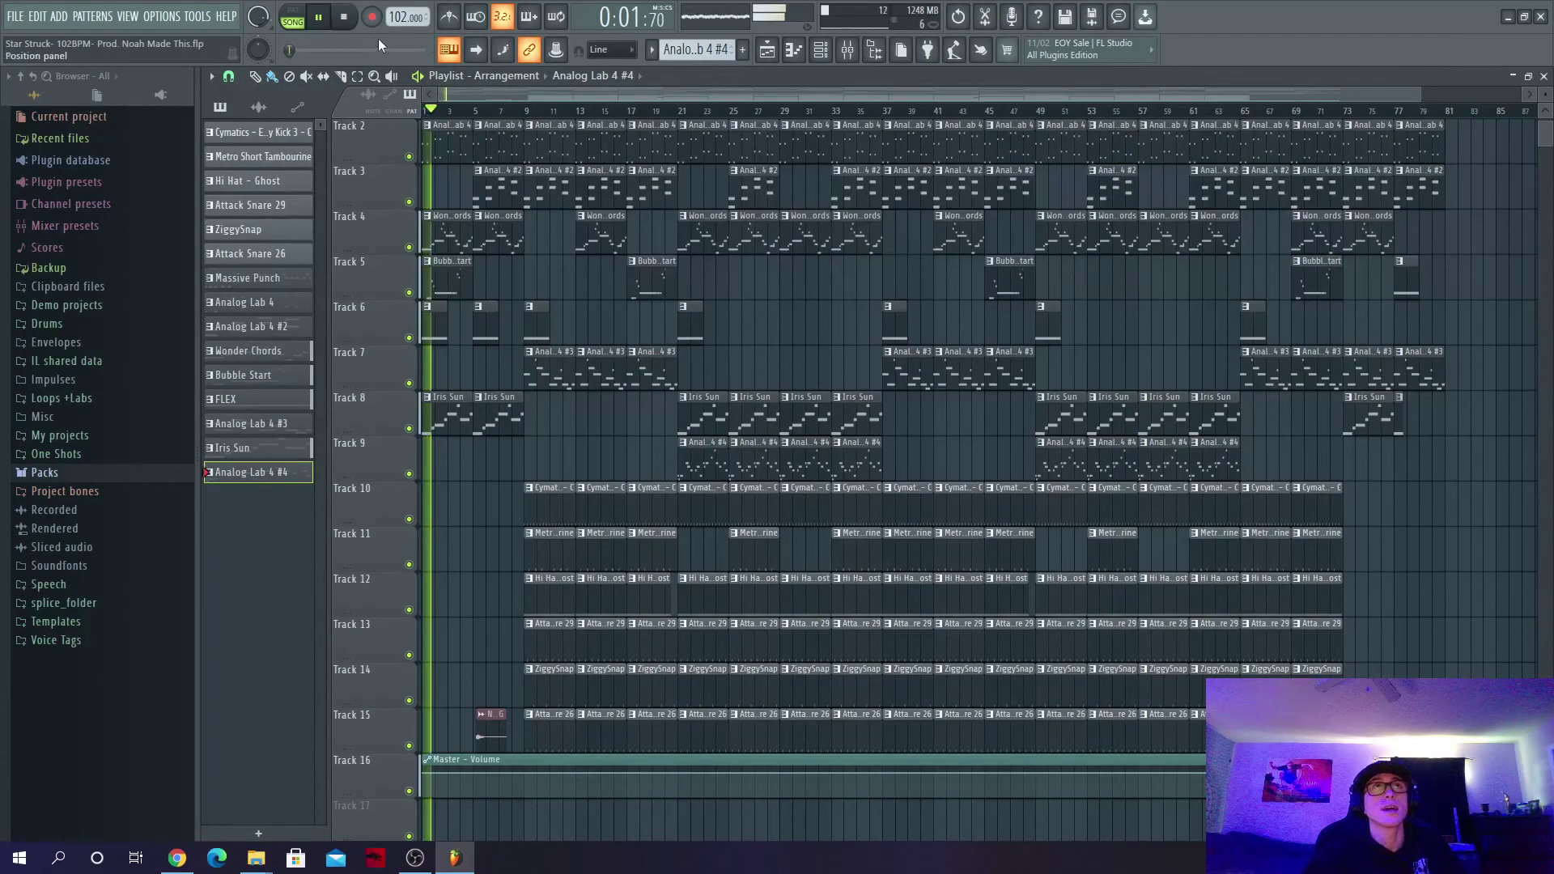